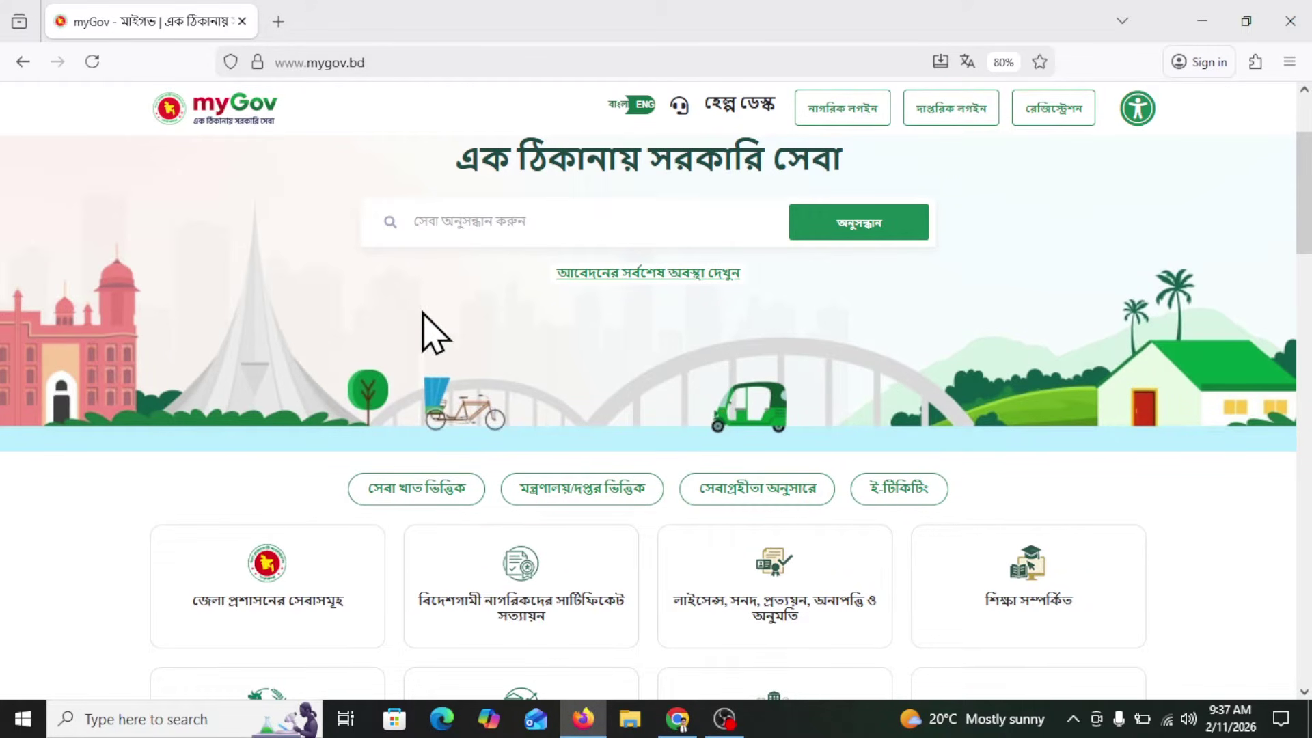
Step: Load mygov.bd in a fresh tab and close the old myGov and Screenshot1.png tabs
scroll(451, 383, "down", 5)
scroll(698, 512, "up", 3)
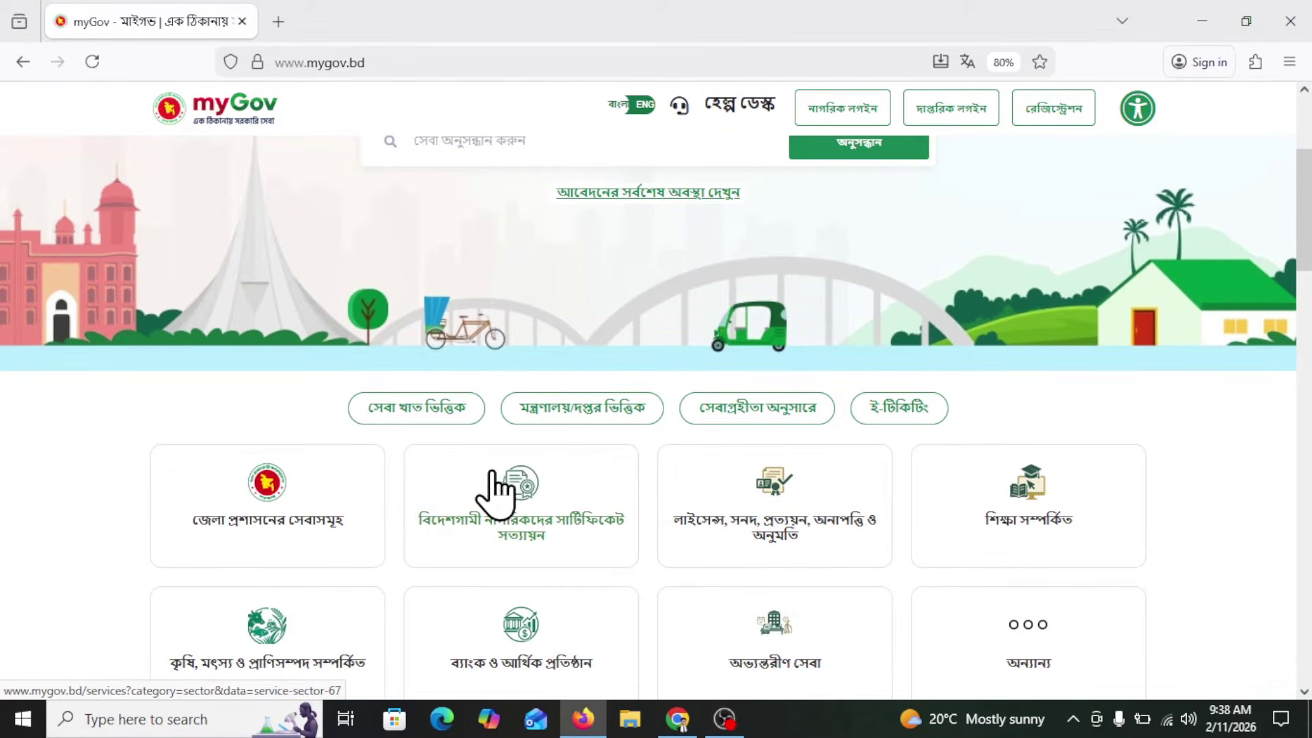
scroll(492, 486, "up", 3)
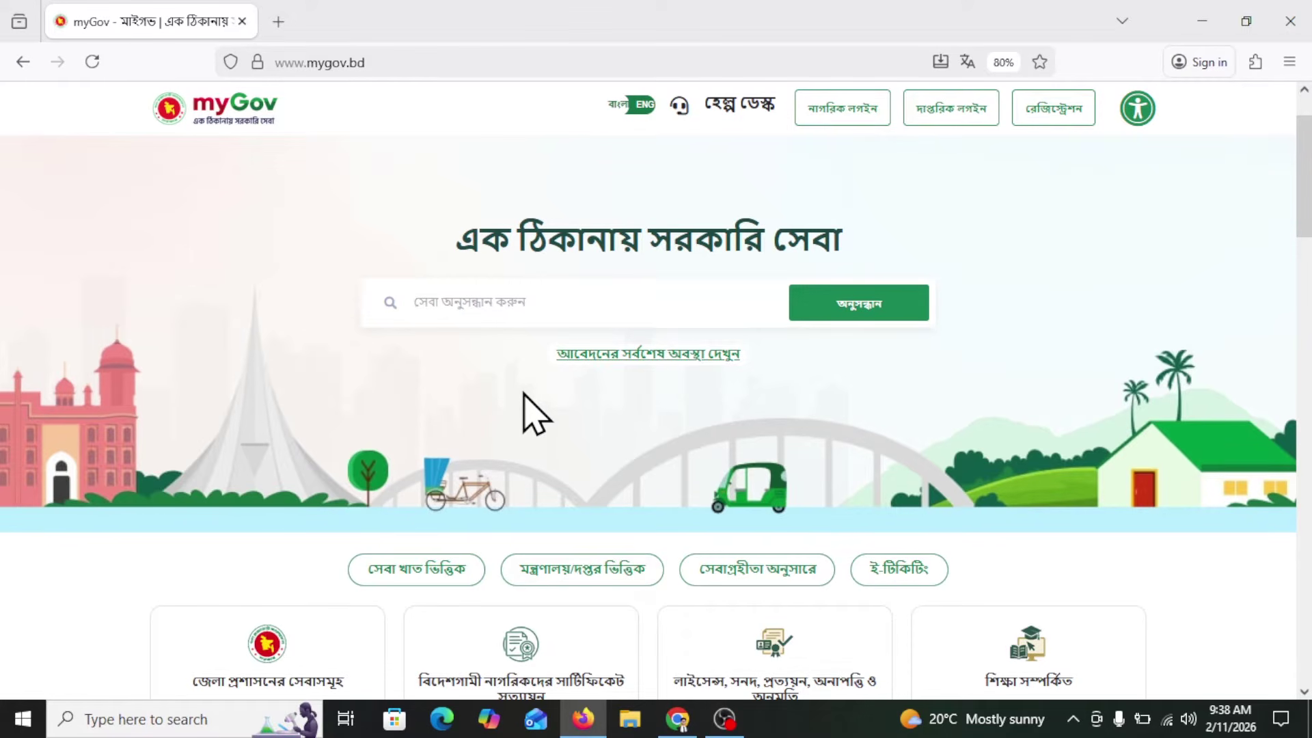
scroll(551, 460, "down", 6)
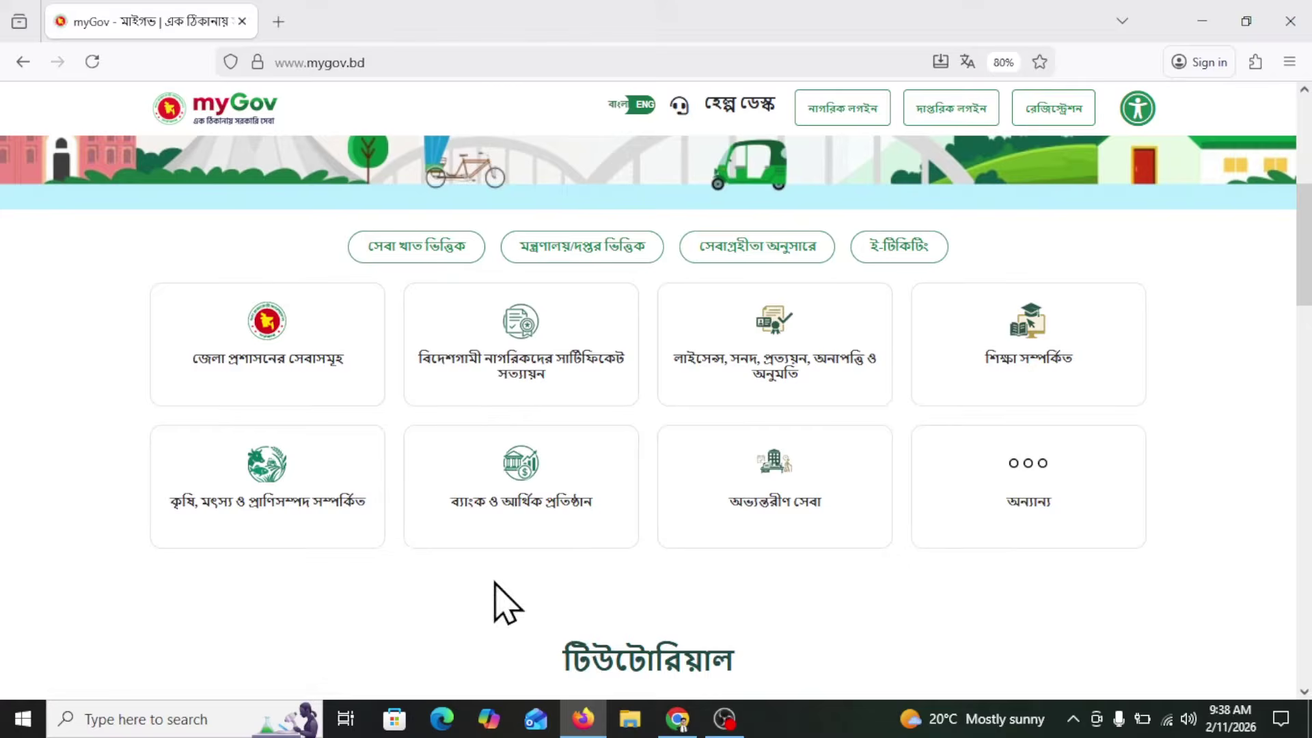
scroll(498, 601, "down", 5)
scroll(499, 601, "up", 4)
scroll(498, 592, "up", 8)
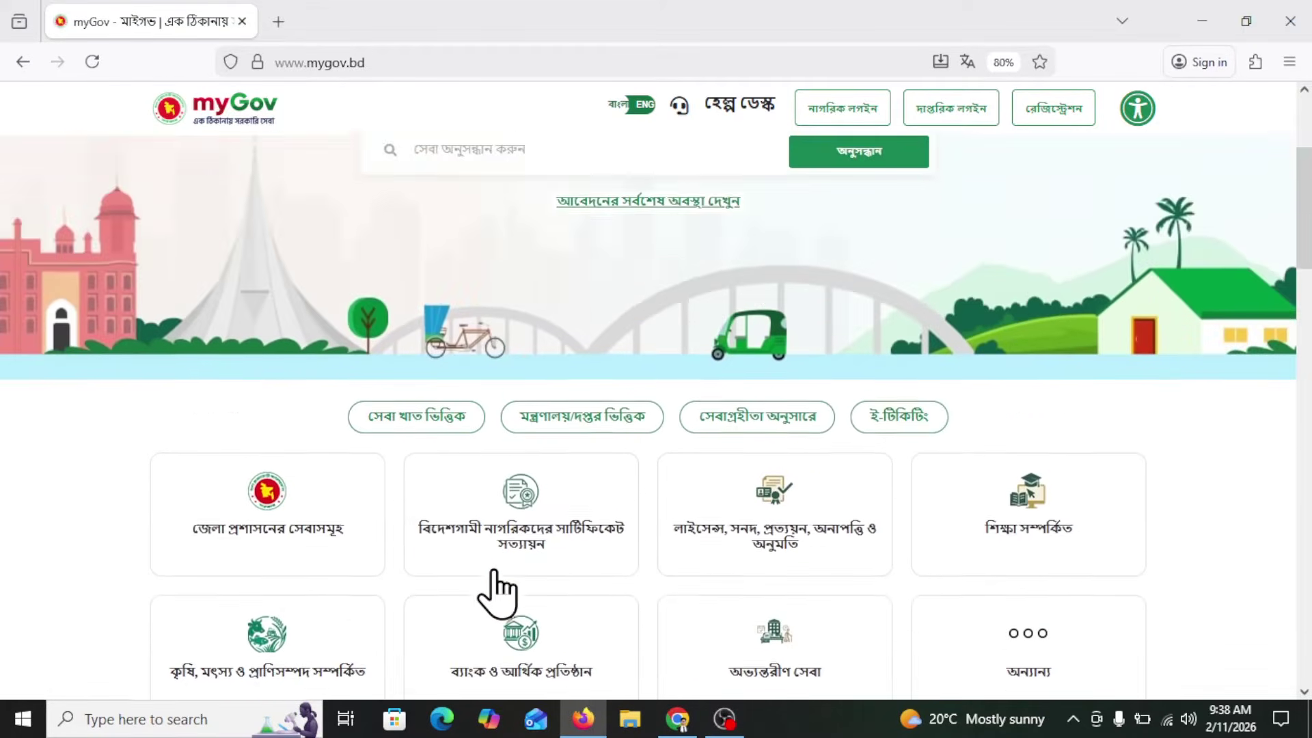
scroll(498, 563, "down", 1)
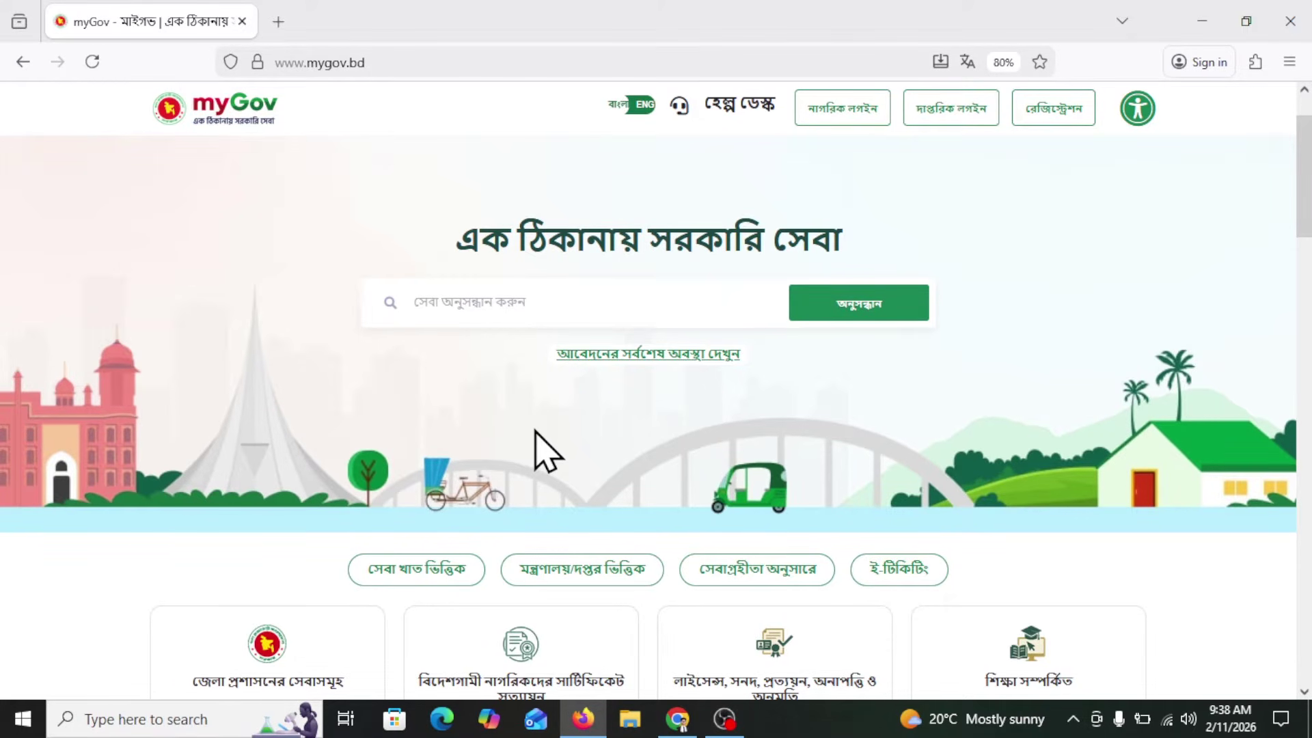
scroll(551, 448, "down", 3)
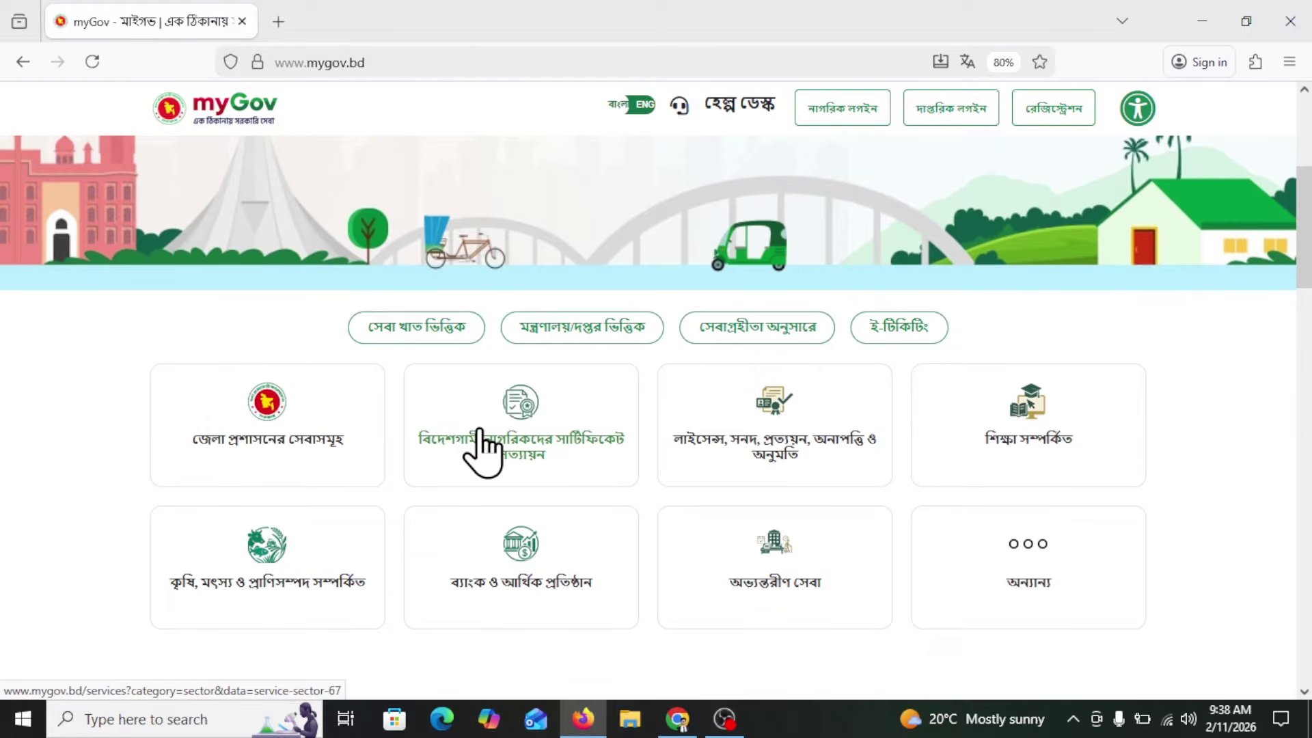
scroll(504, 431, "down", 2)
scroll(513, 427, "up", 2)
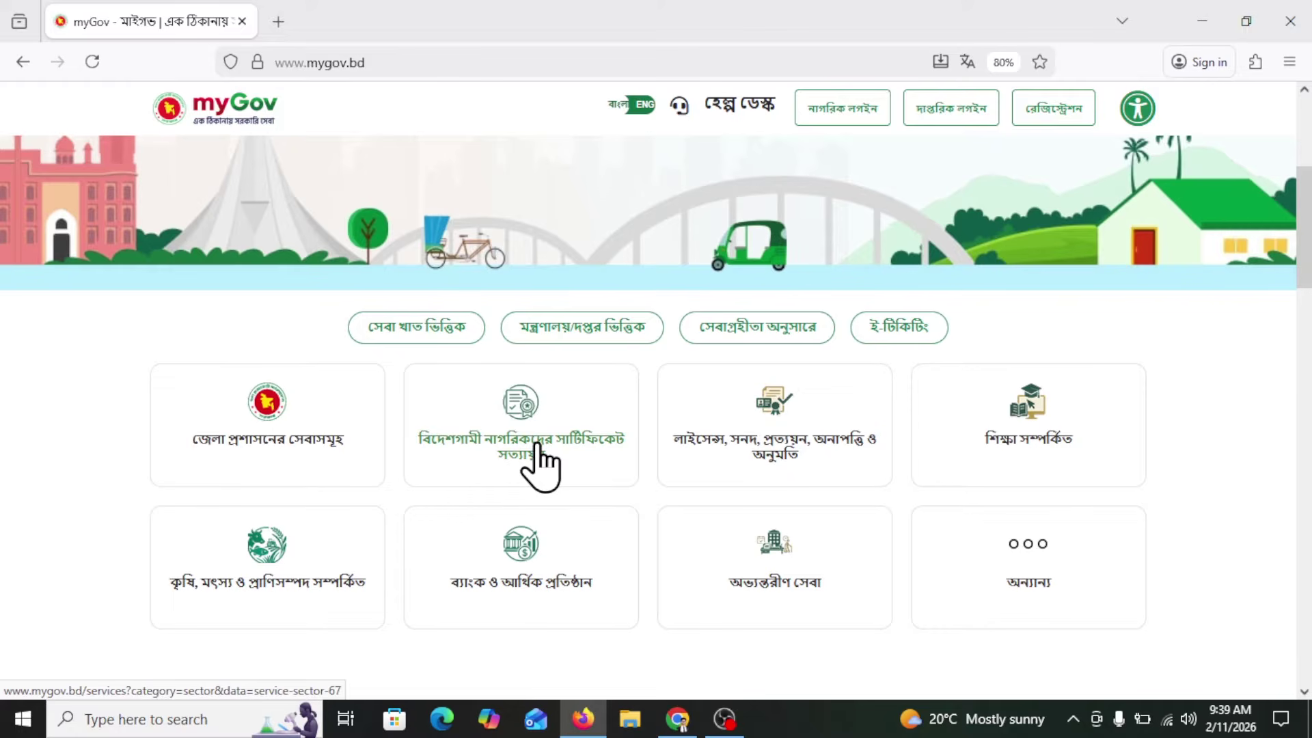
scroll(595, 450, "up", 5)
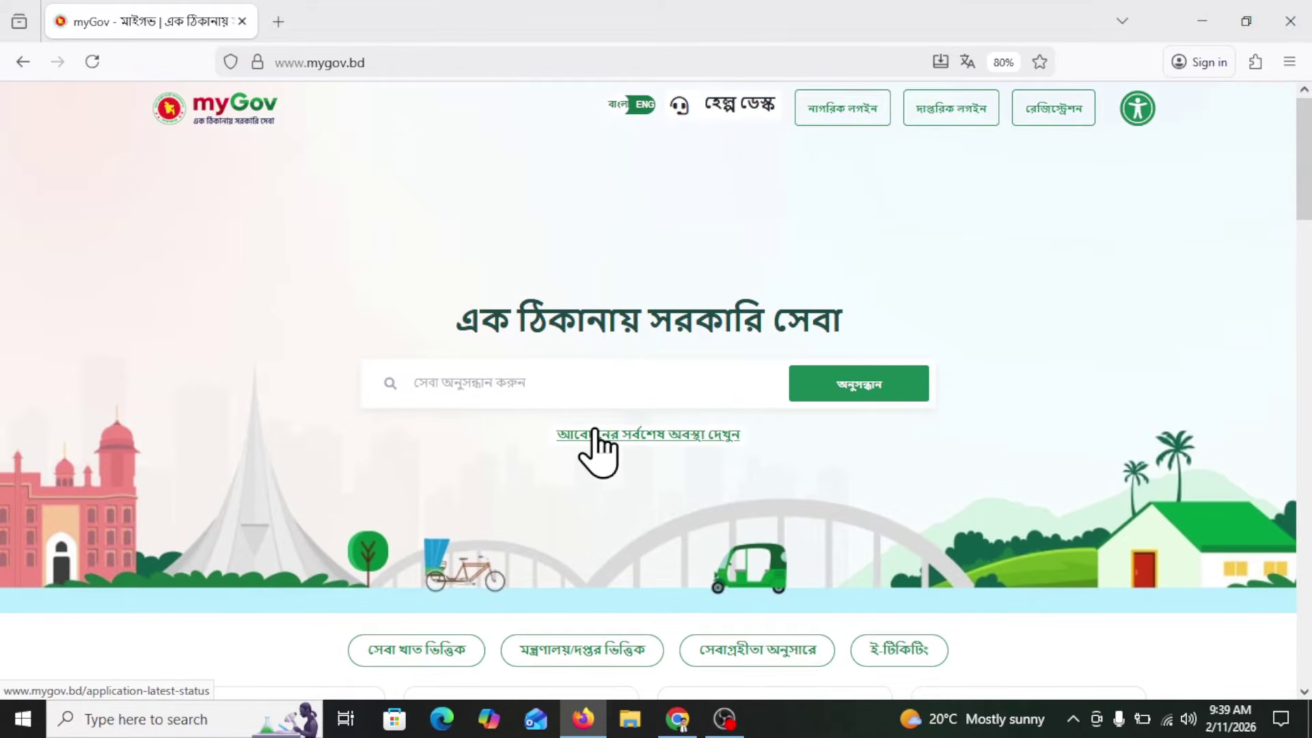
left_click(278, 21)
left_click(1202, 20)
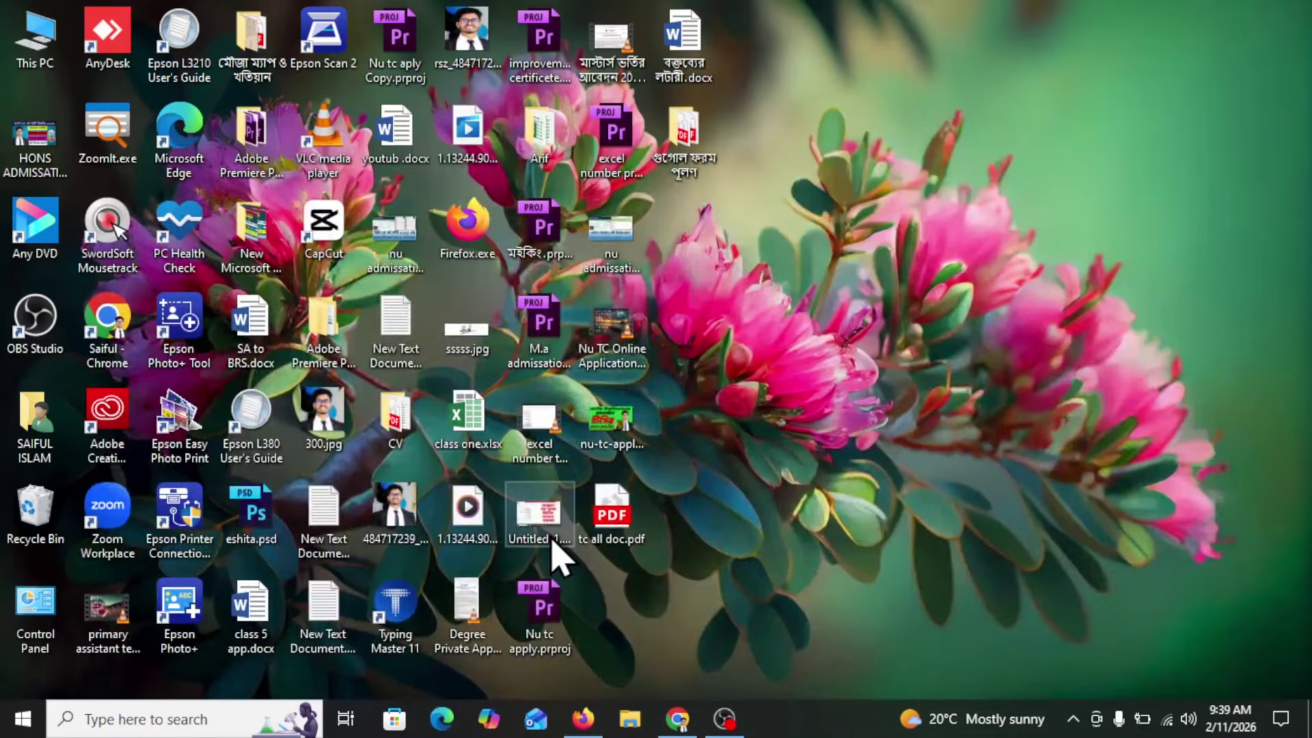
left_click(585, 720)
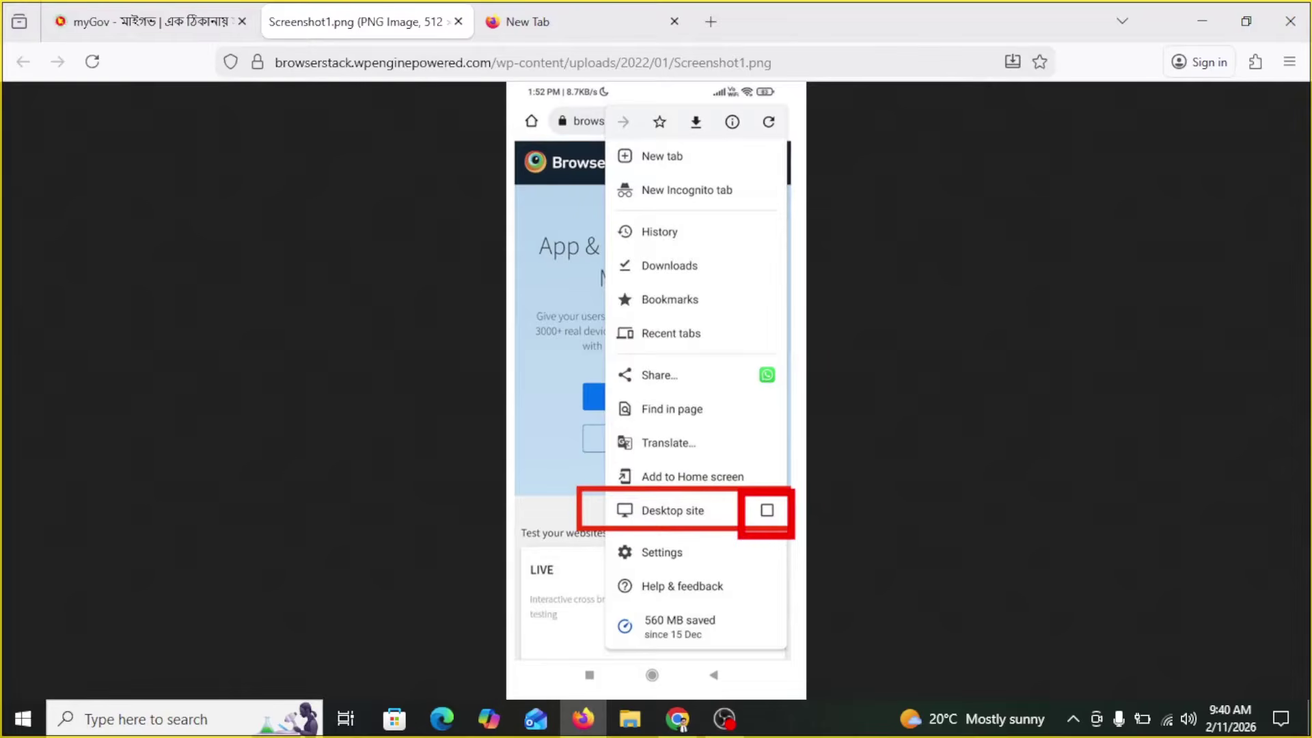
left_click(172, 17)
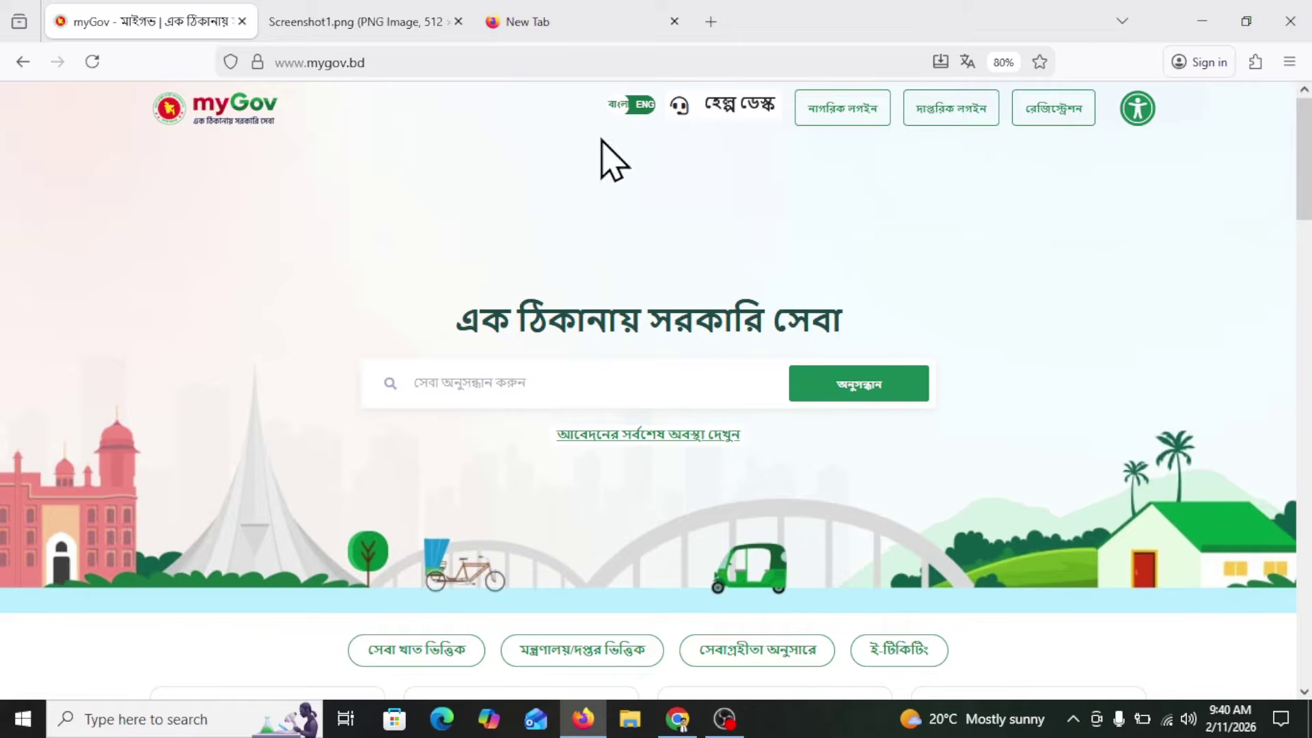
left_click(592, 22)
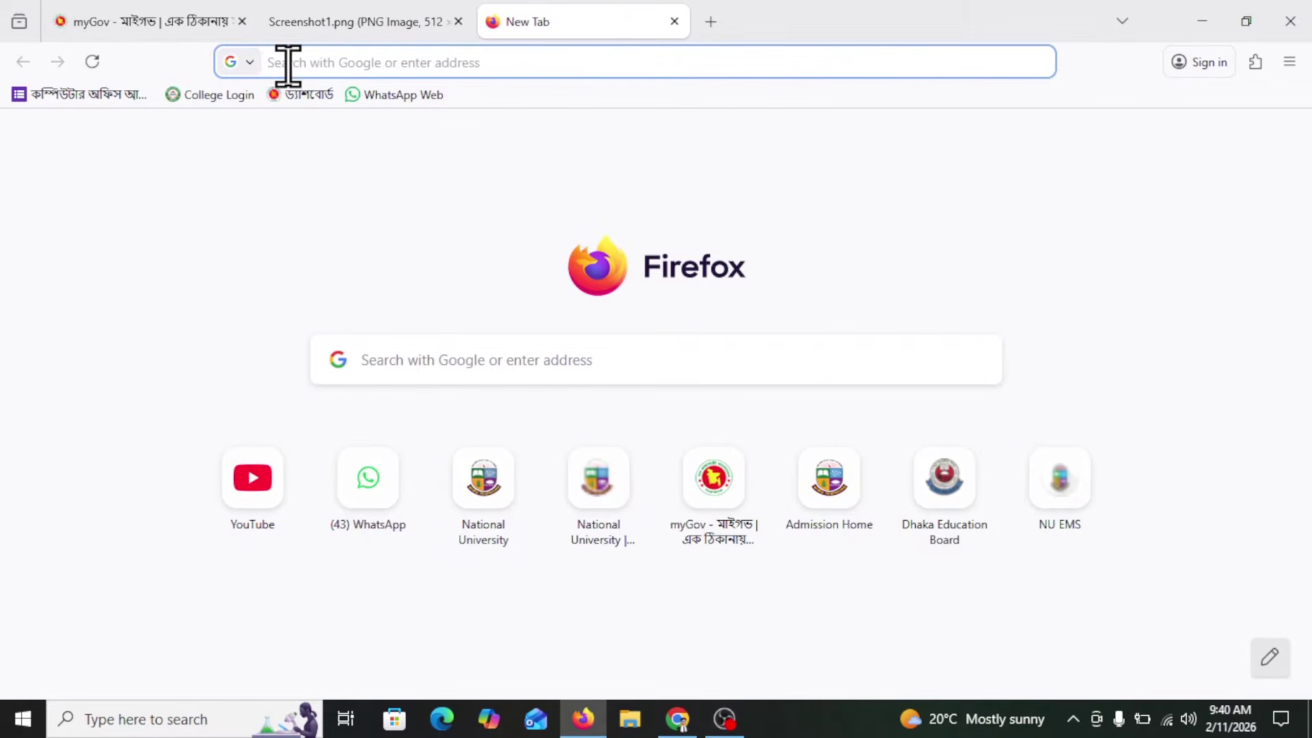
type("mygov.bd/")
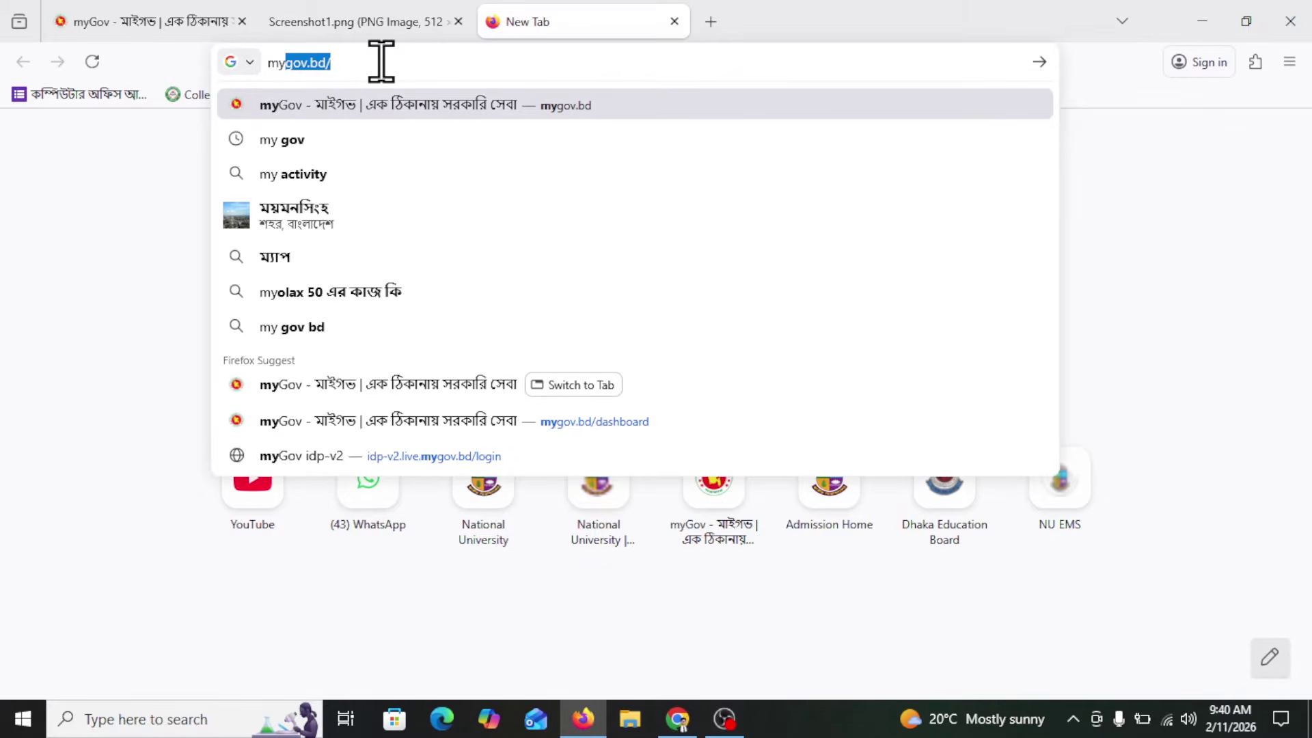
key("Return")
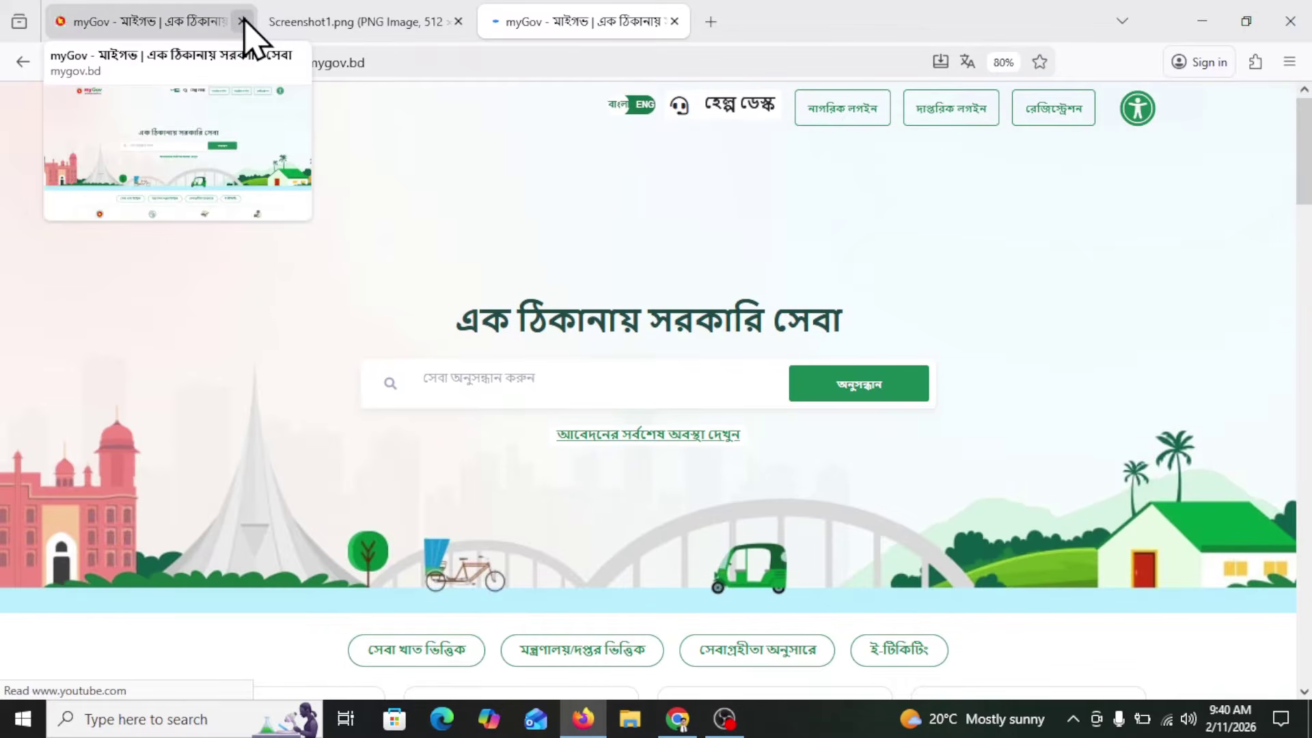
left_click(242, 21)
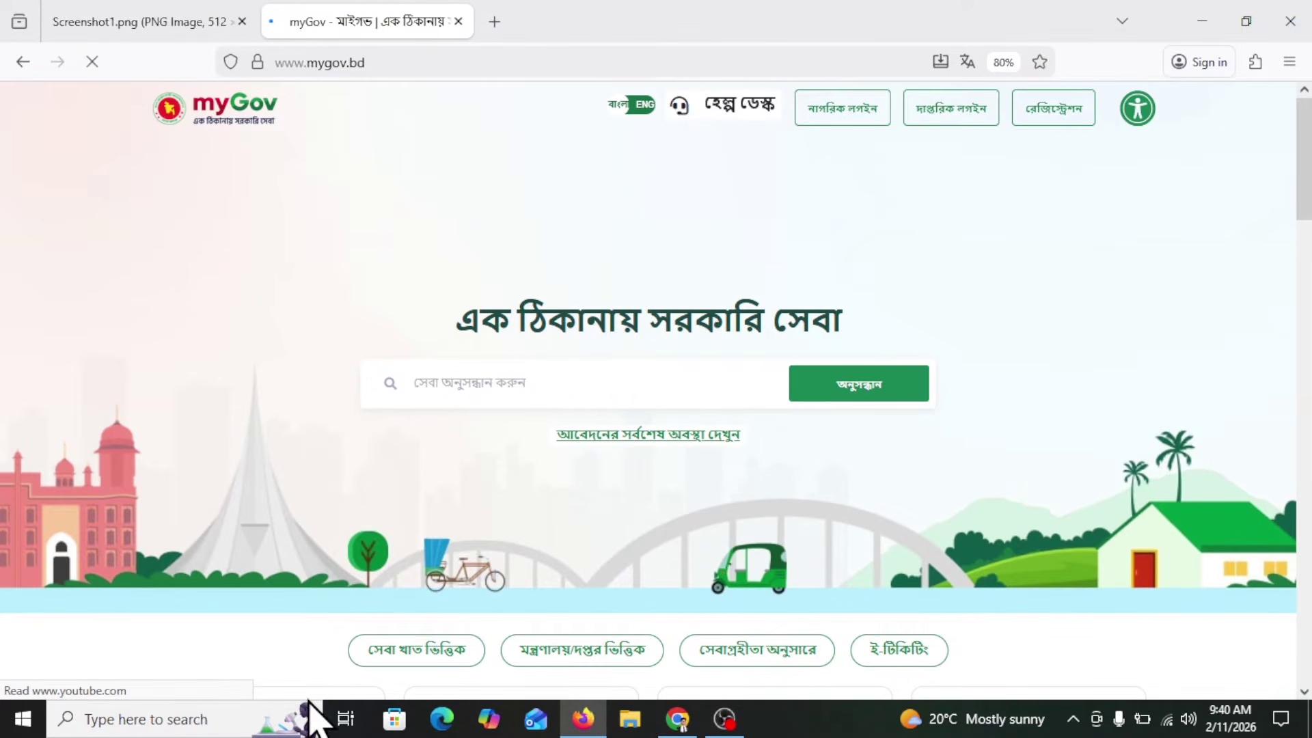
left_click(242, 21)
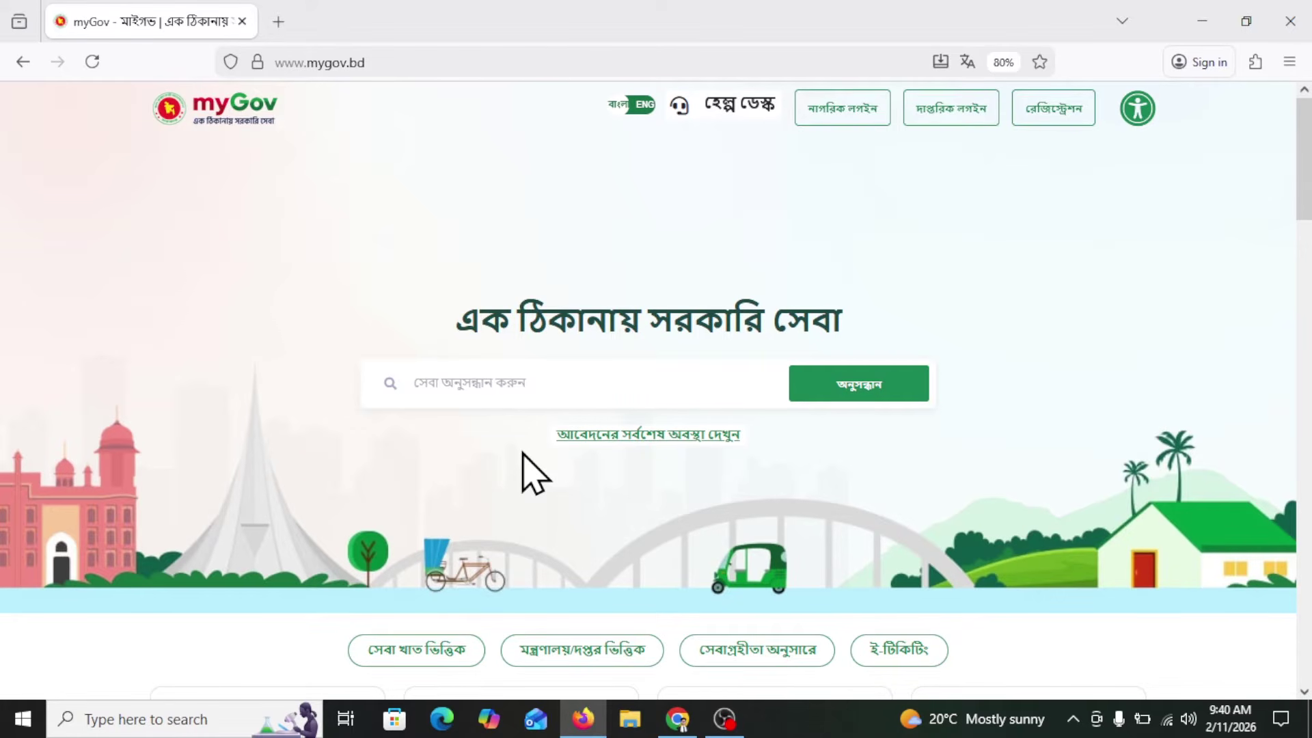
Step: Open the নাগরিক লগইন citizen login page from the myGov home page
left_click_drag(454, 330, 831, 288)
left_click(877, 288)
scroll(858, 330, "down", 5)
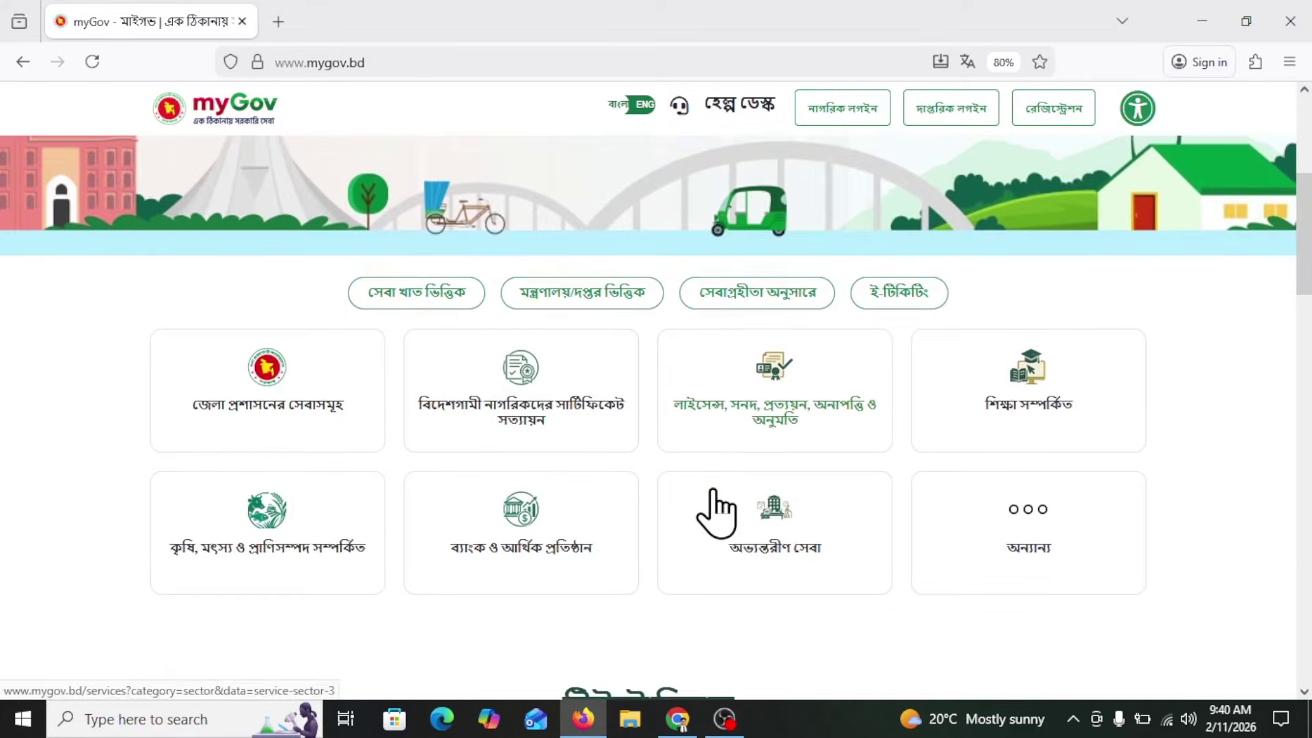
scroll(1078, 615, "up", 3)
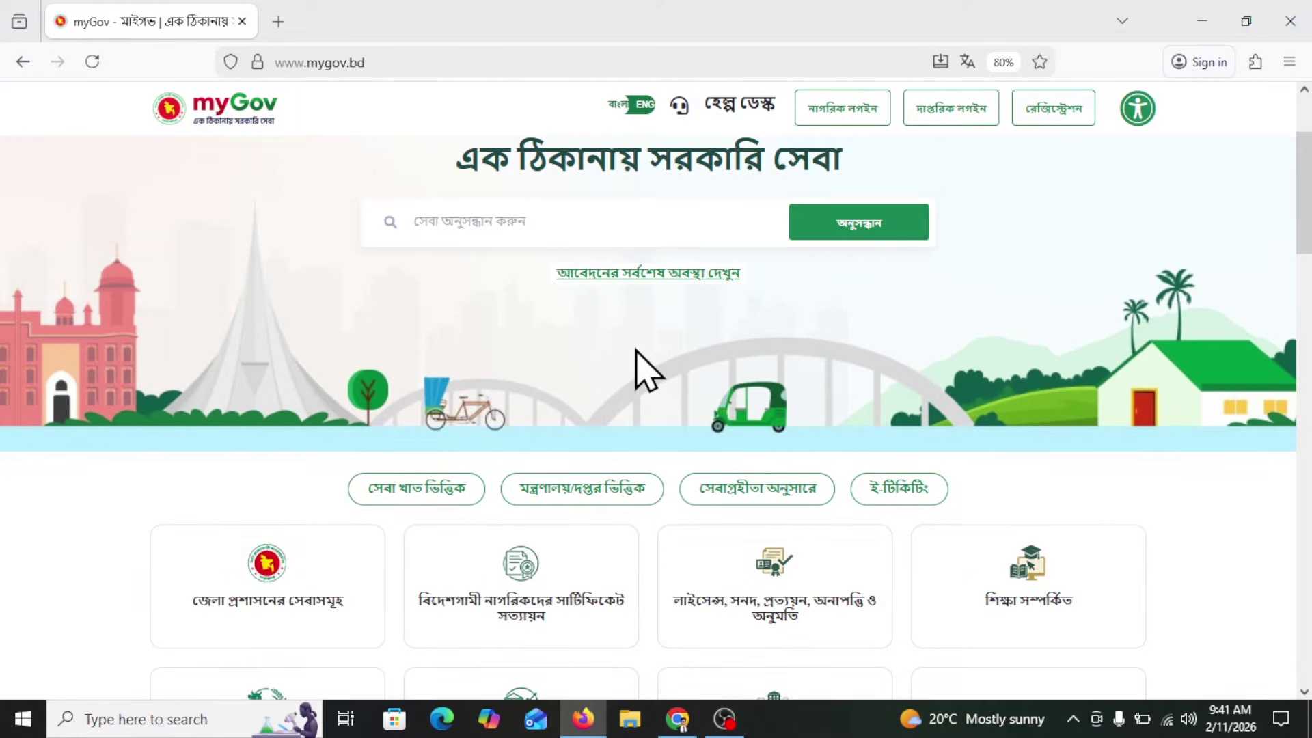
key("ctrl+2")
left_click_drag(782, 75, 904, 134)
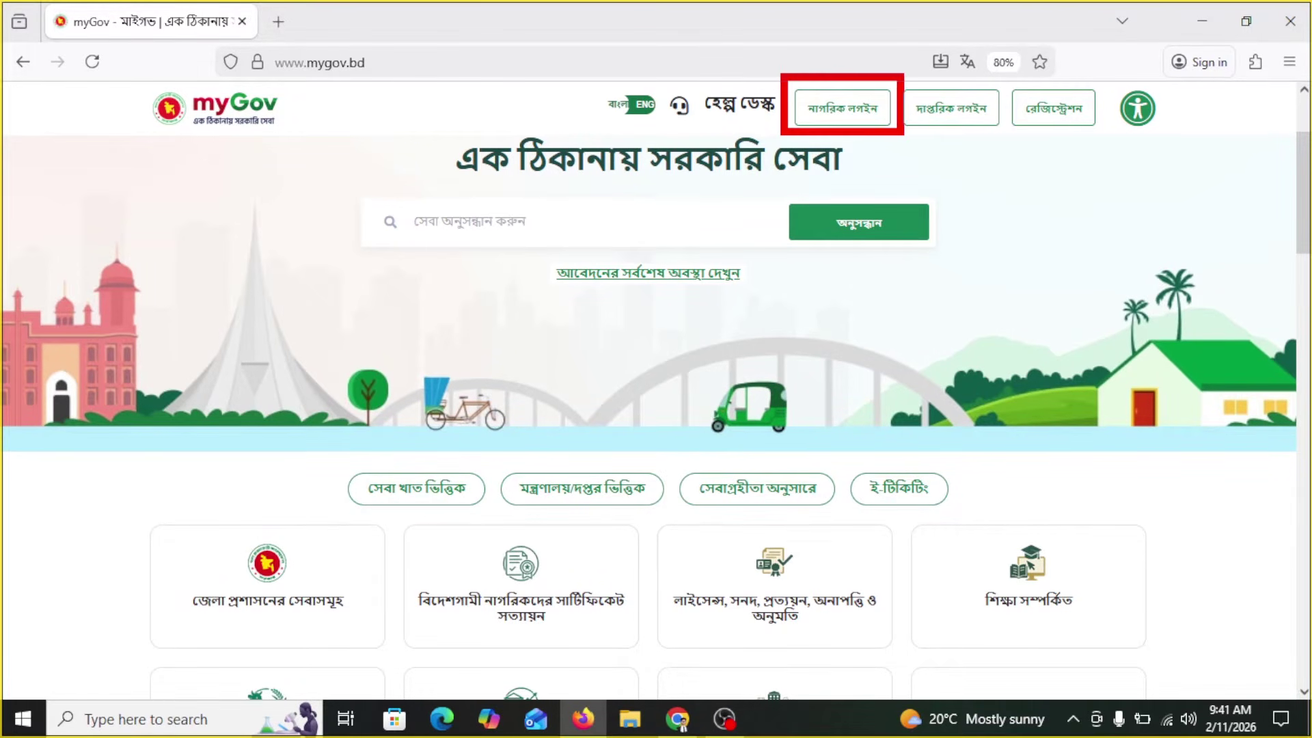
key("Escape")
left_click(835, 111)
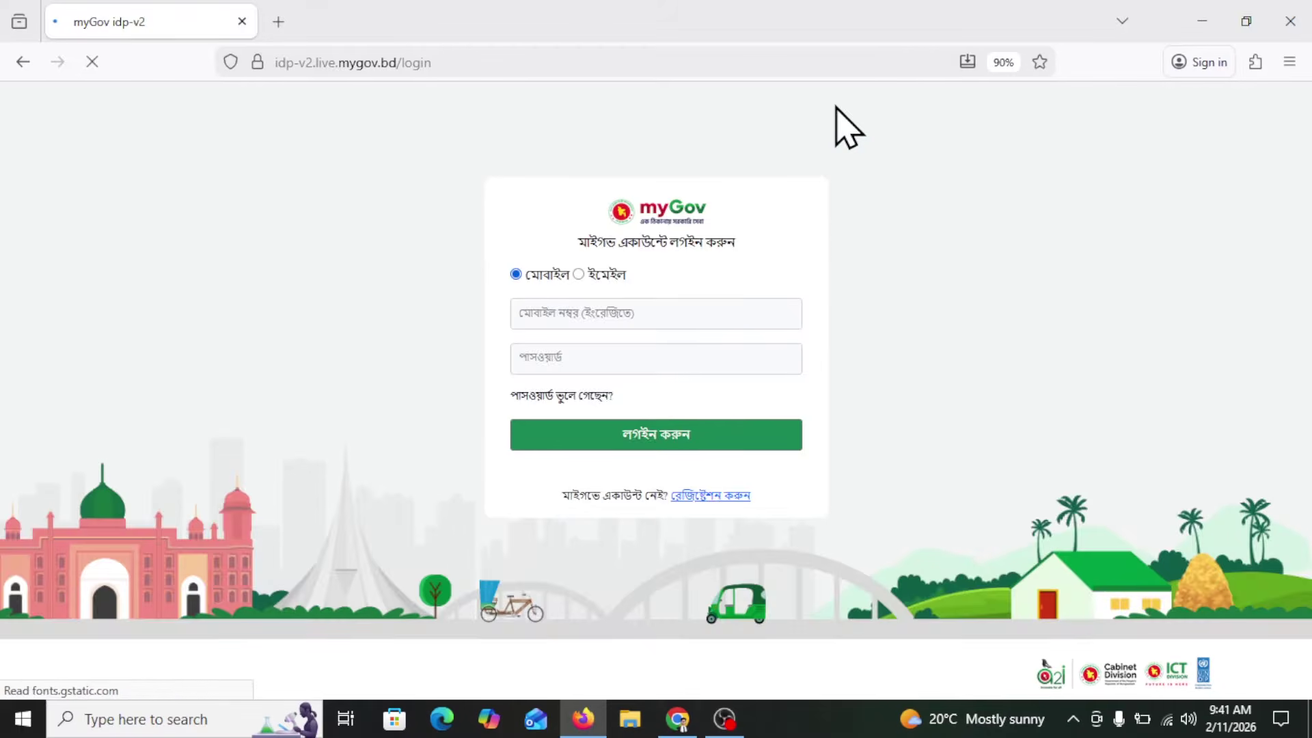
left_click(537, 323)
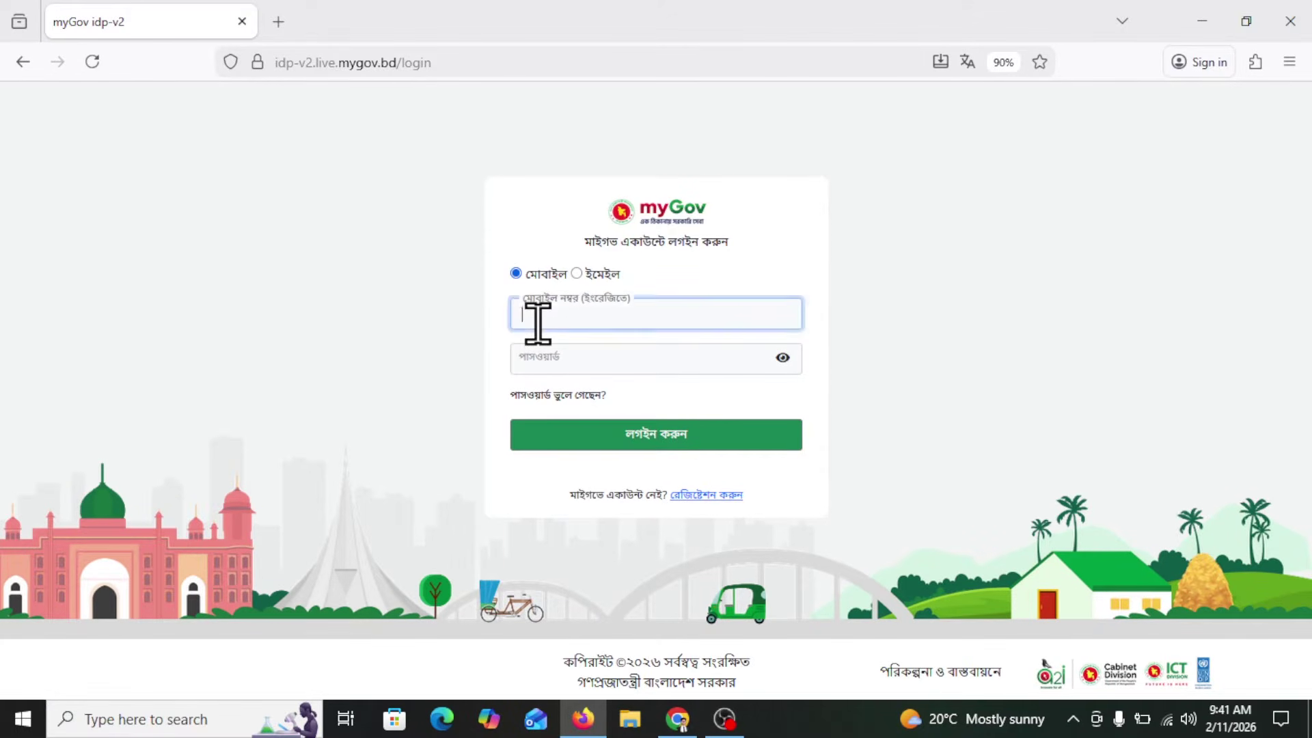
key("ctrl+2")
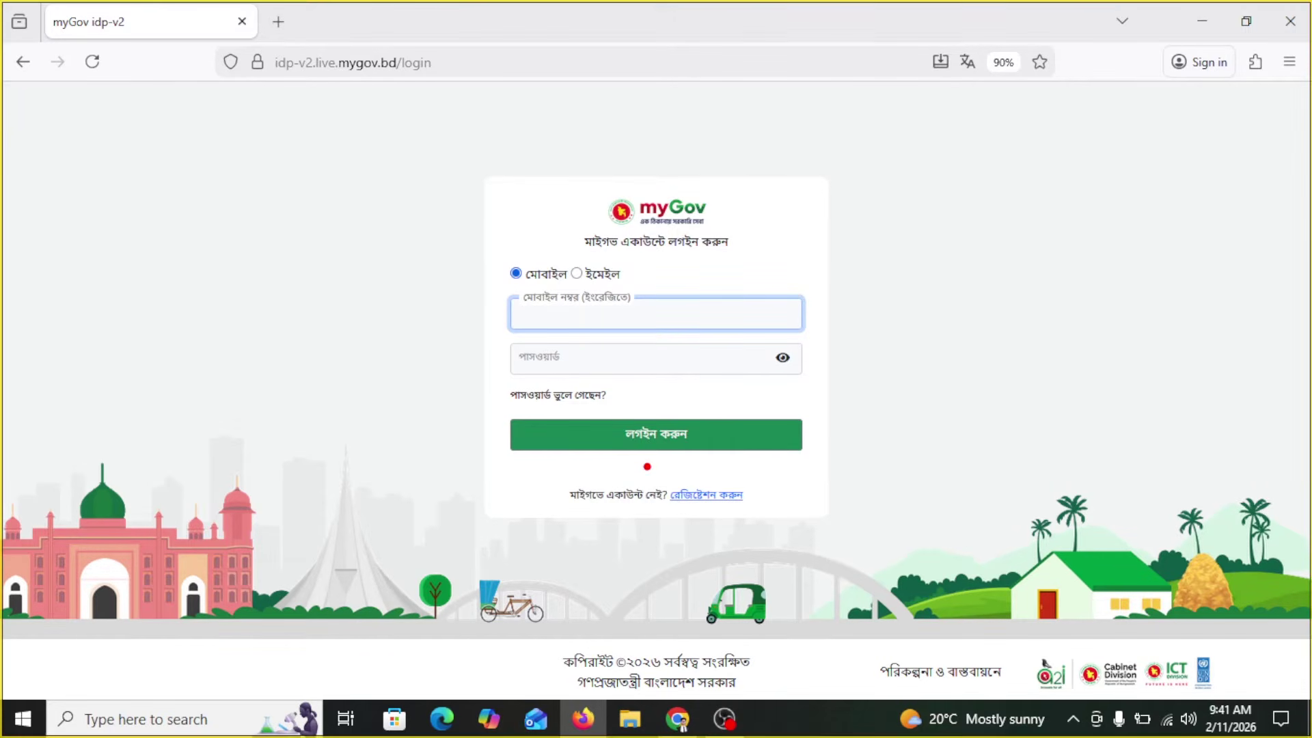
left_click_drag(648, 464, 768, 517)
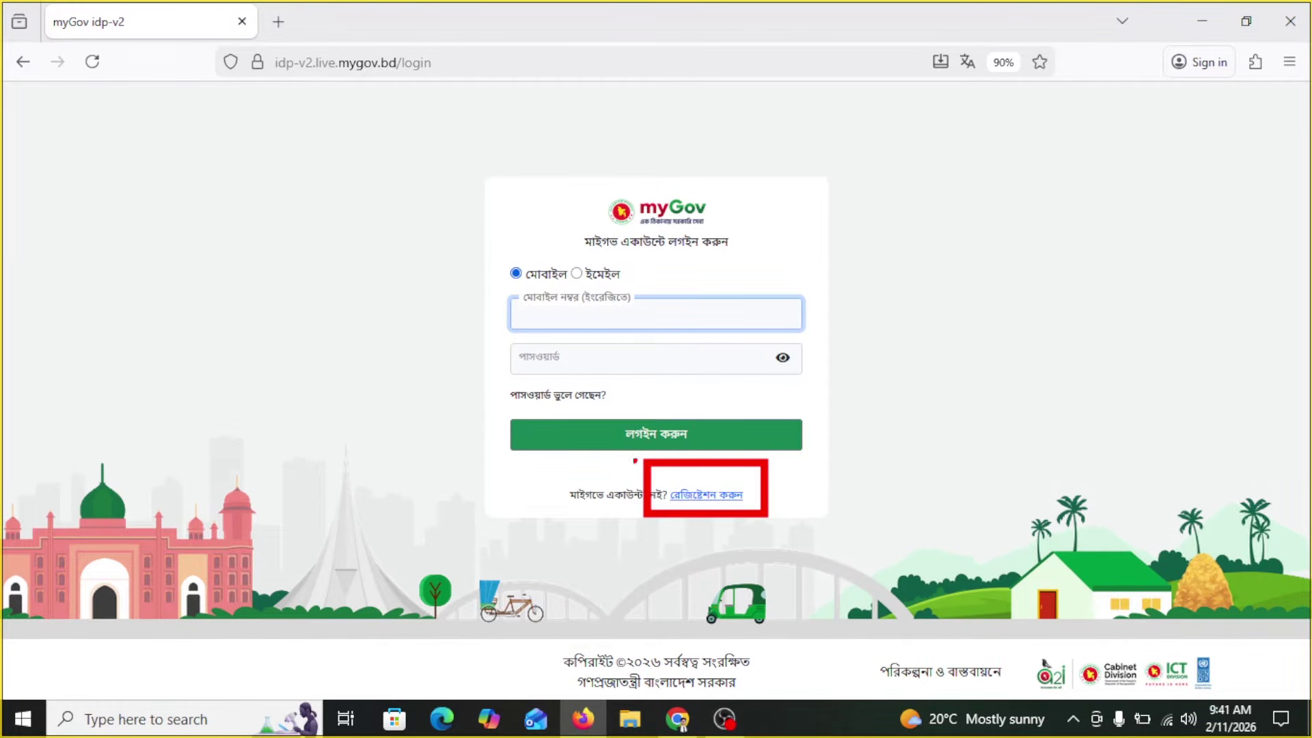
key("Escape")
Step: Look at the new-account registration form, then return to the myGov home page
left_click(721, 496)
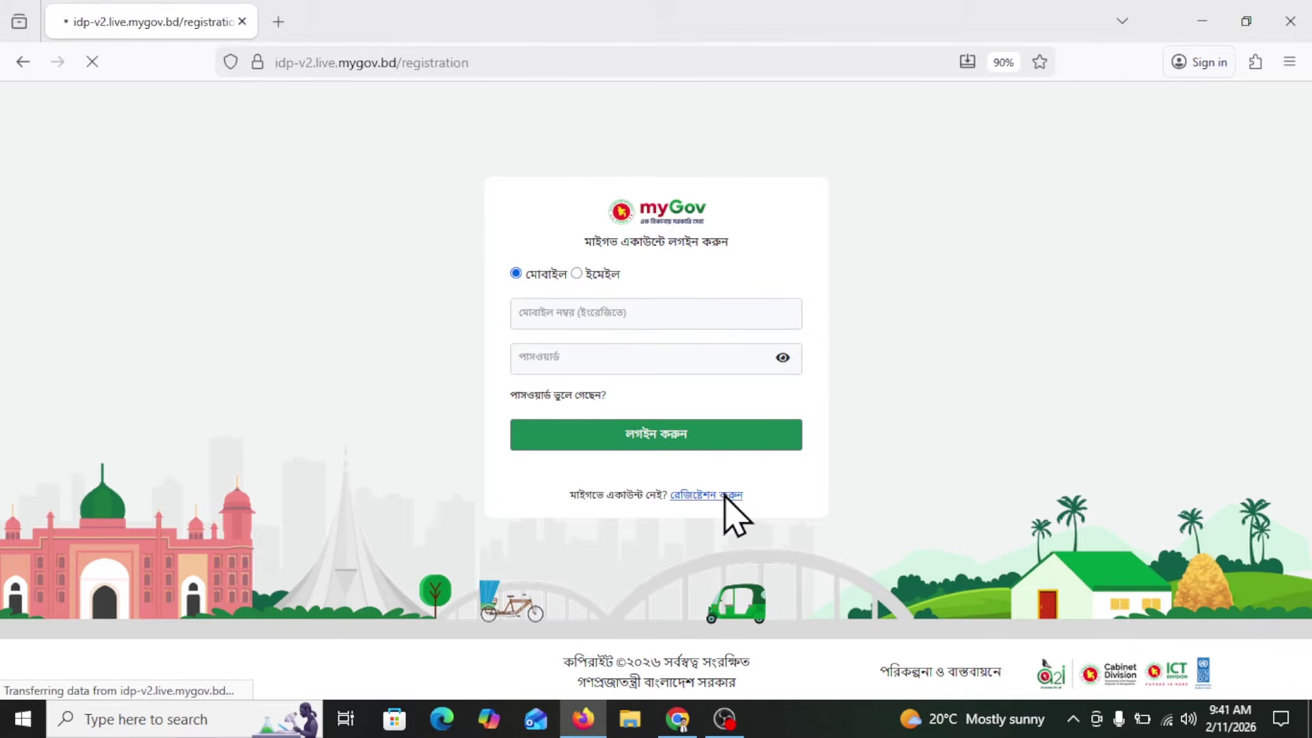
left_click(585, 327)
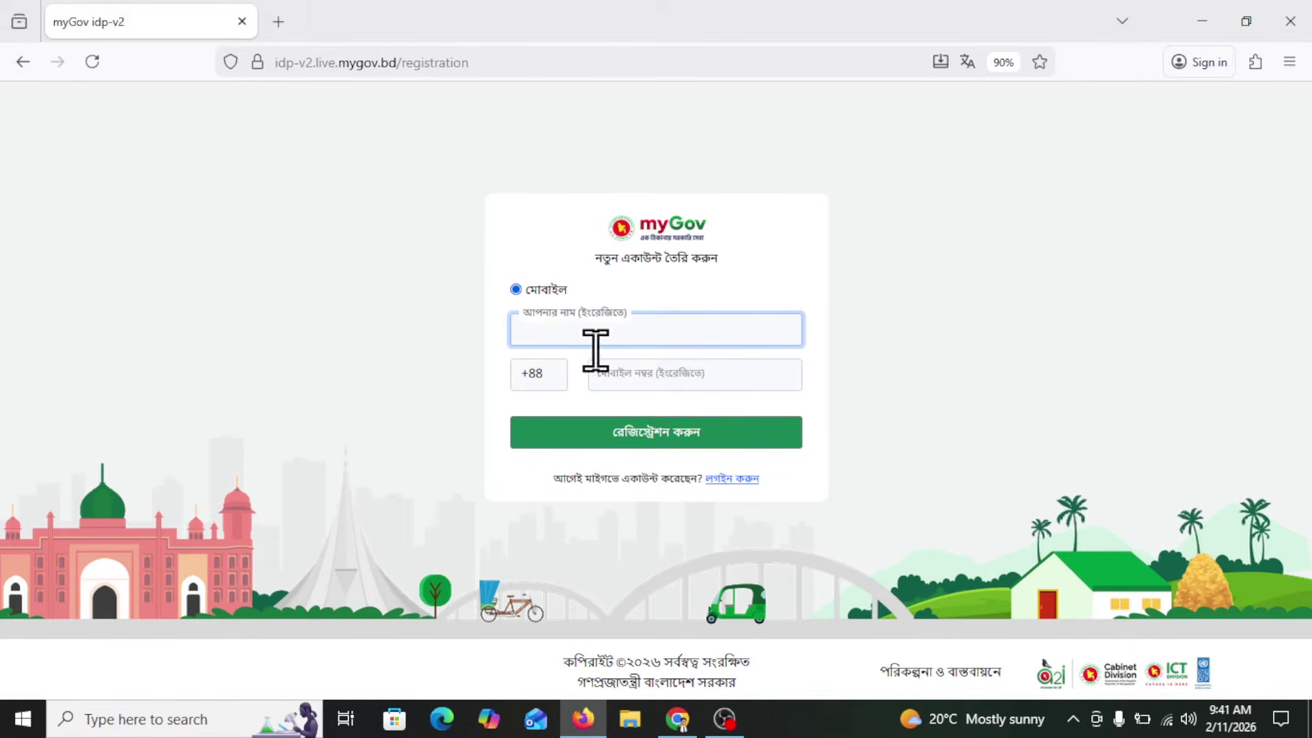
left_click(621, 375)
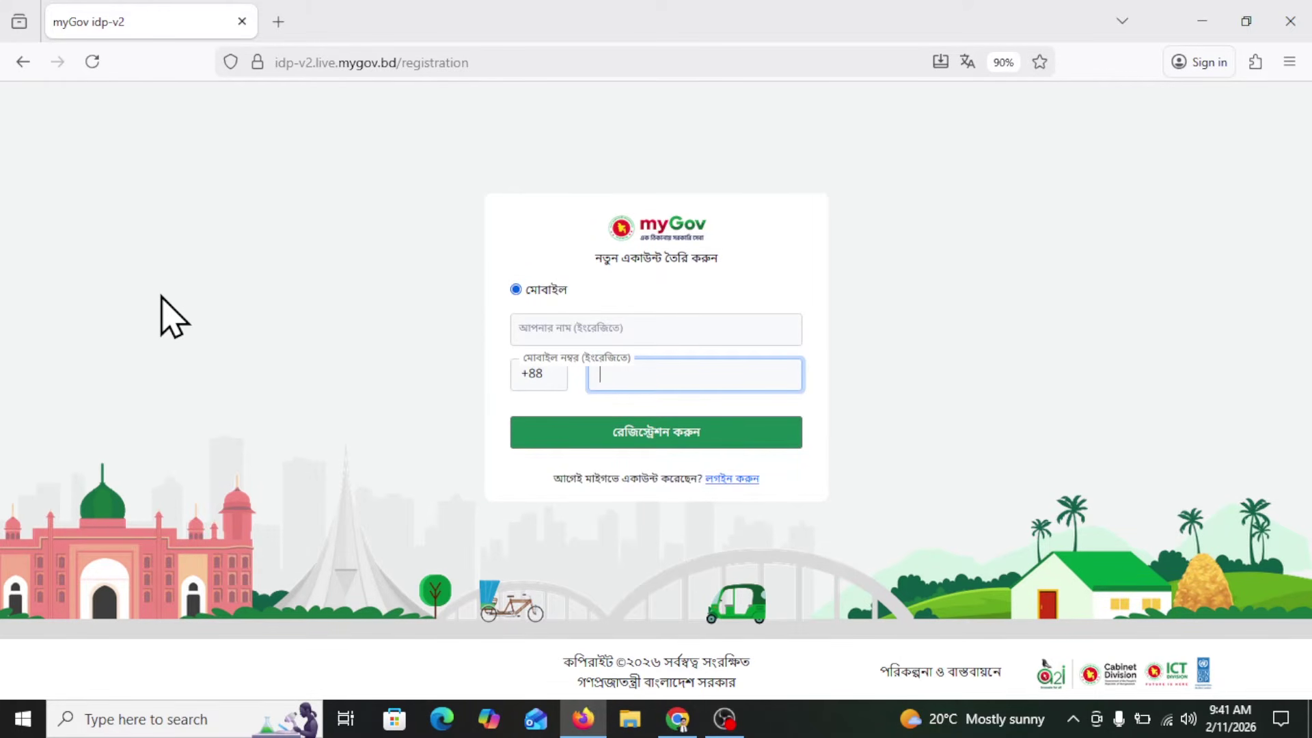
left_click(26, 60)
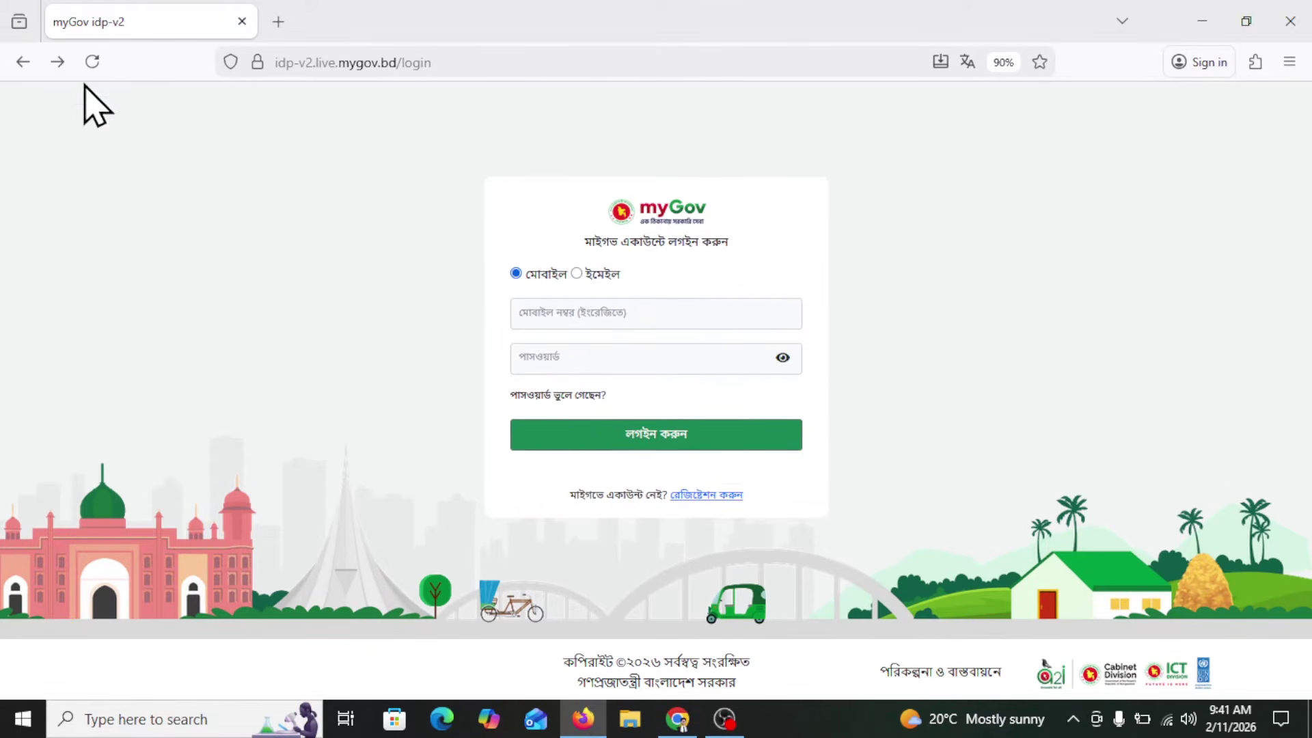
left_click(22, 62)
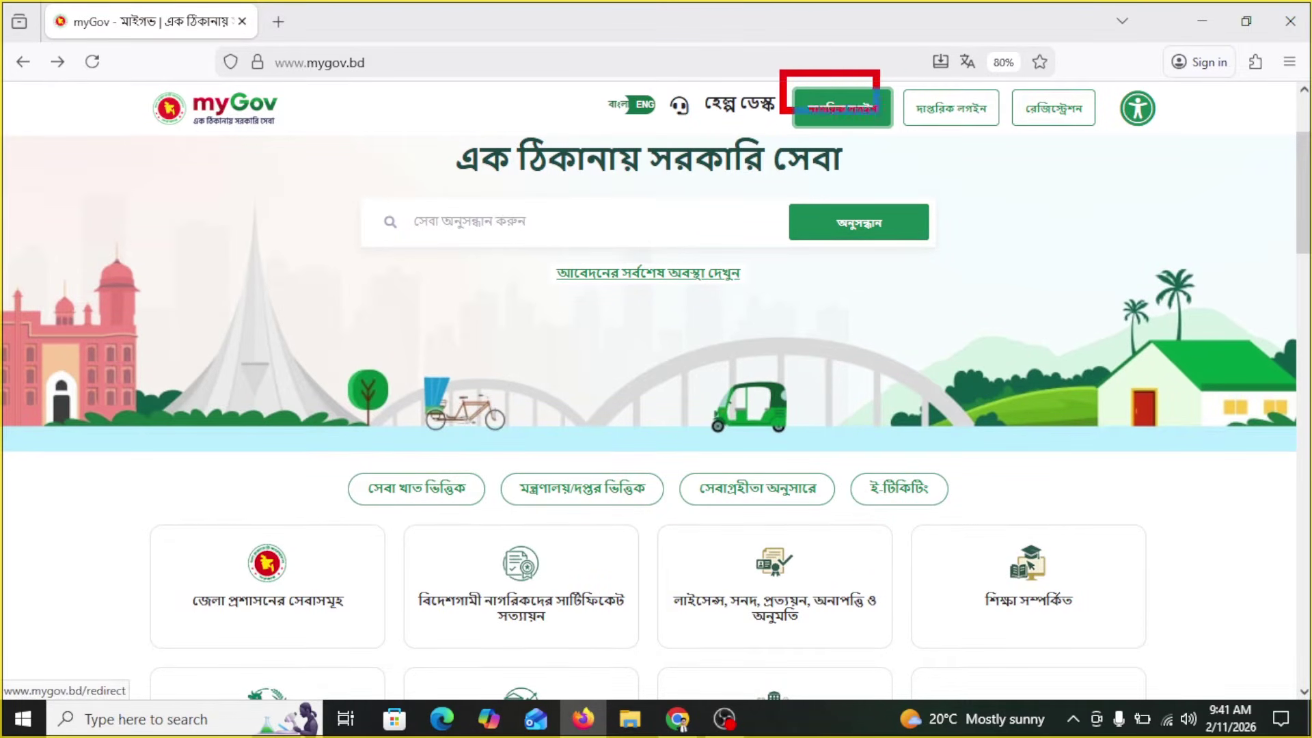
Step: Sign in with the mobile number and password, declining Firefox's save-password offer
left_click(863, 120)
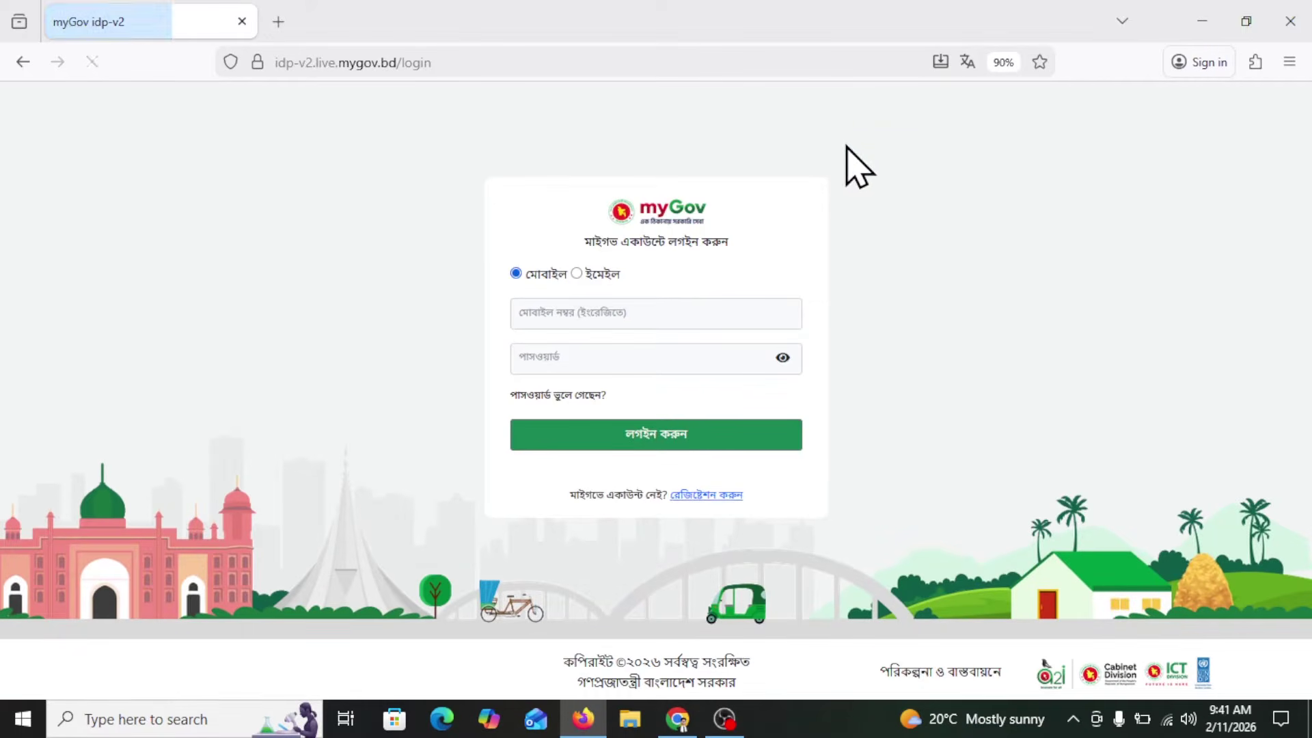
left_click(577, 312)
left_click(573, 360)
left_click(580, 311)
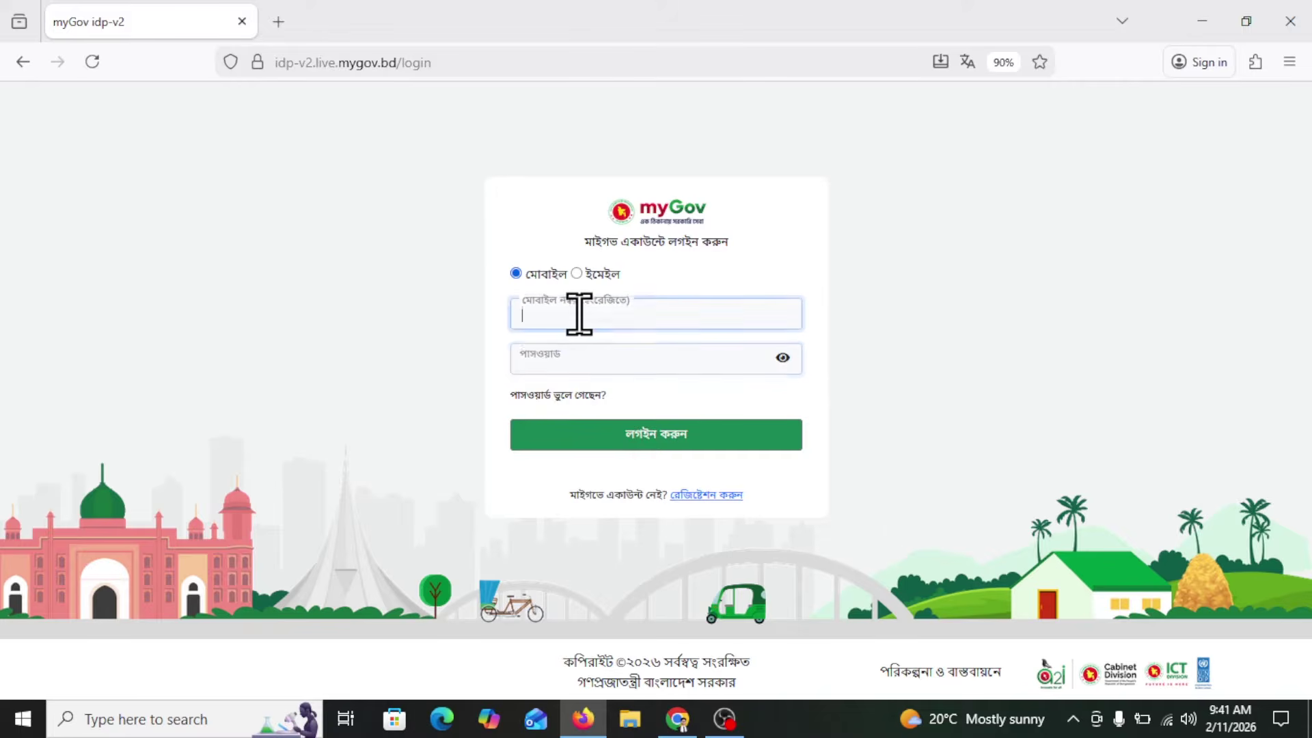
left_click(564, 360)
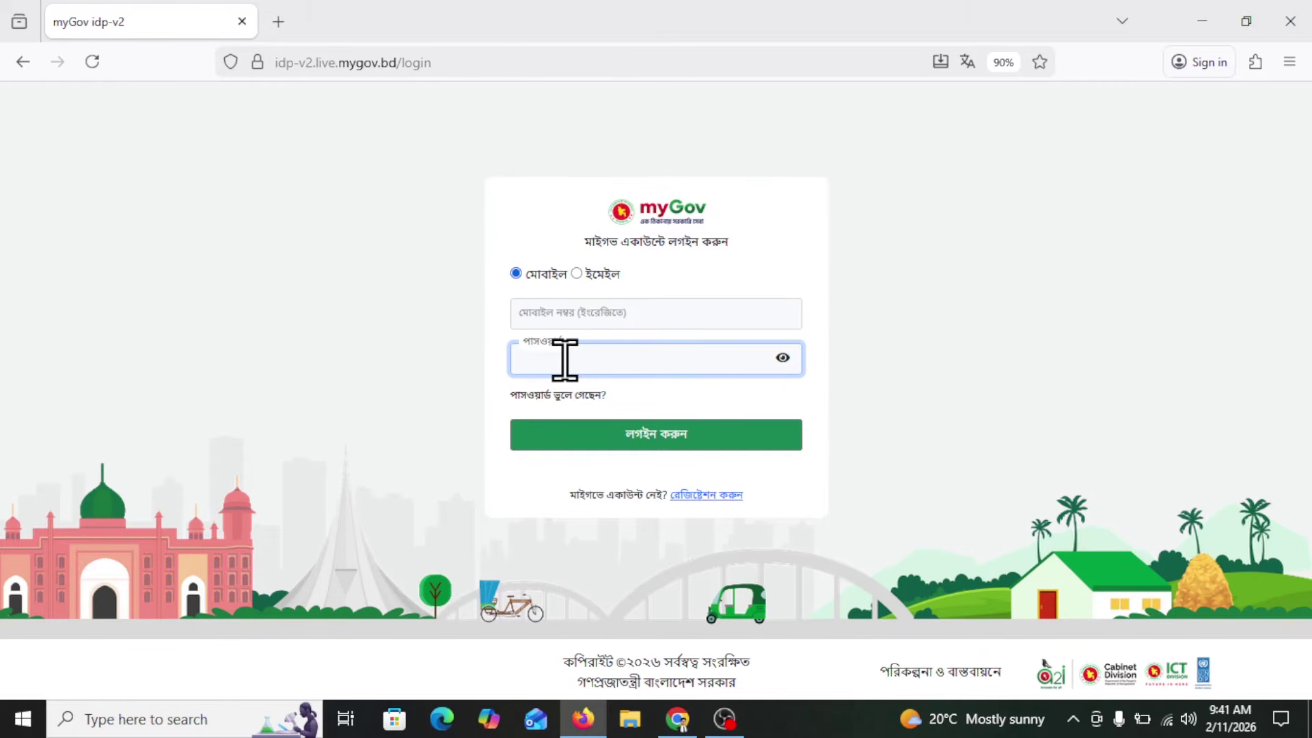
left_click(578, 312)
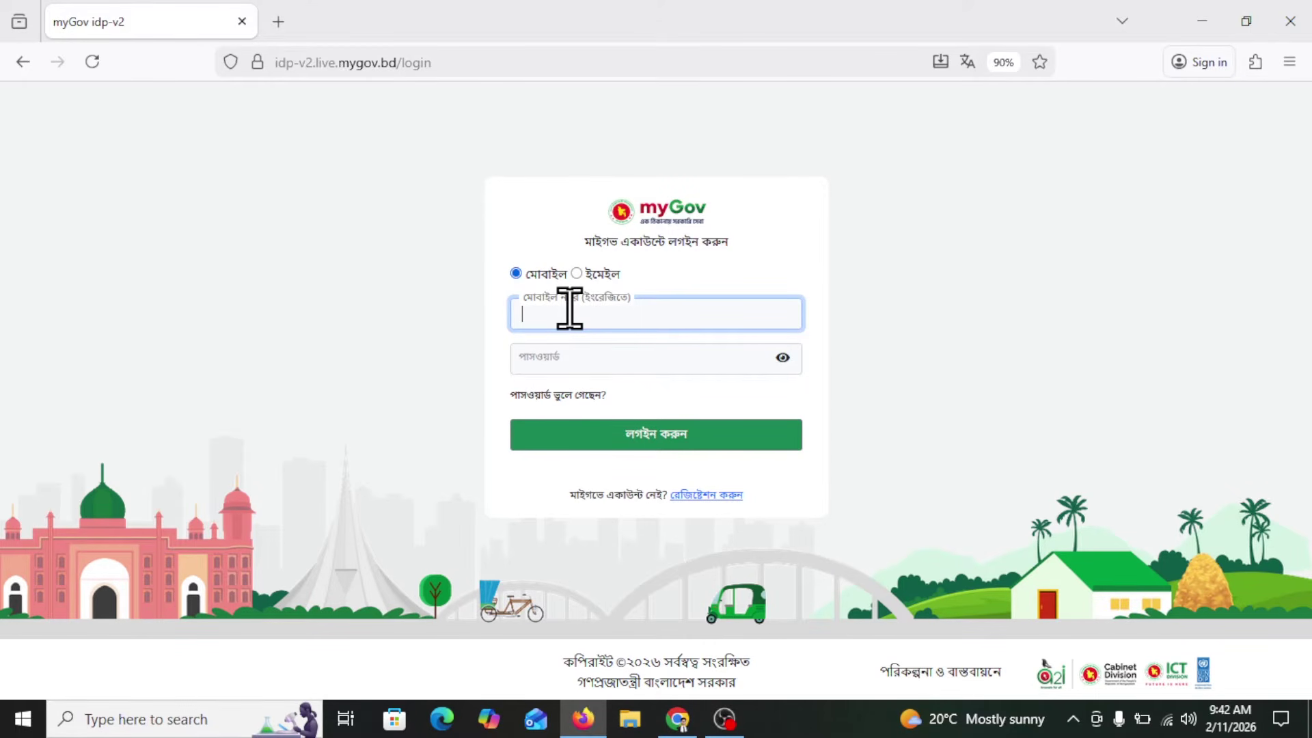
type("01918")
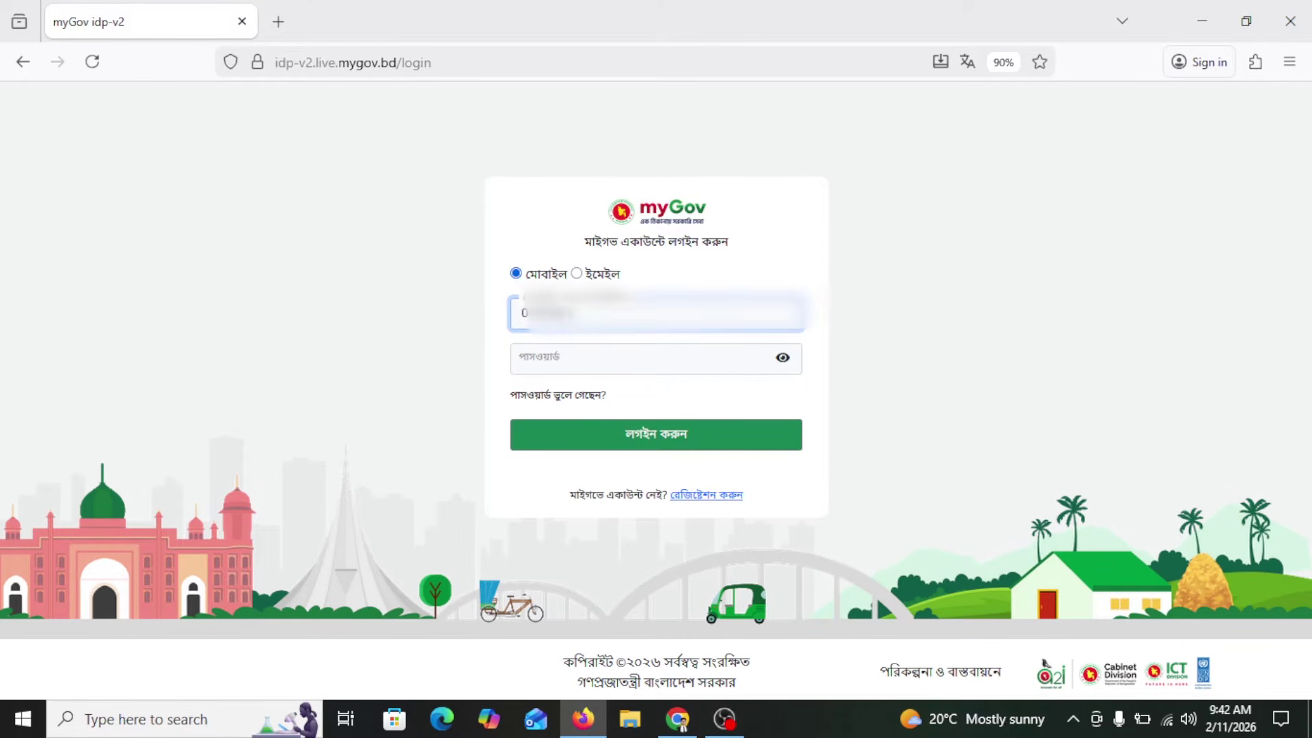
type("1")
left_click(582, 357)
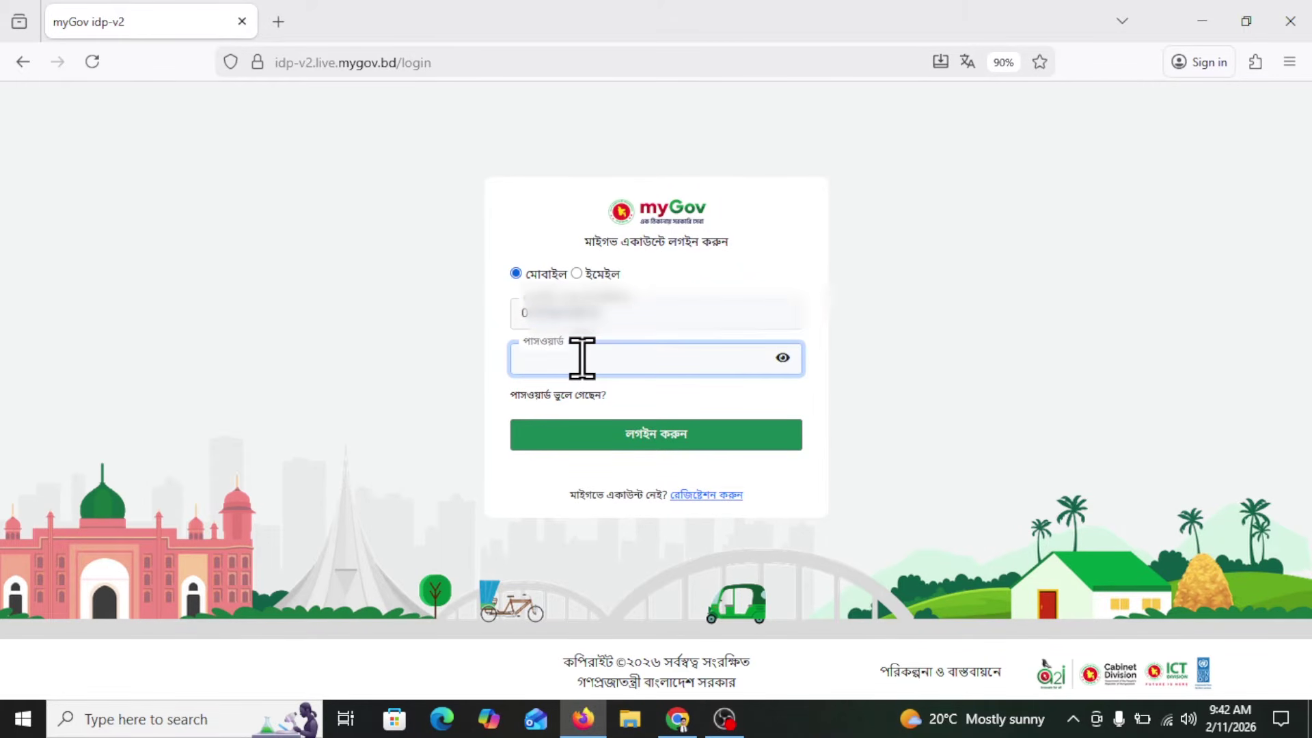
type("***********")
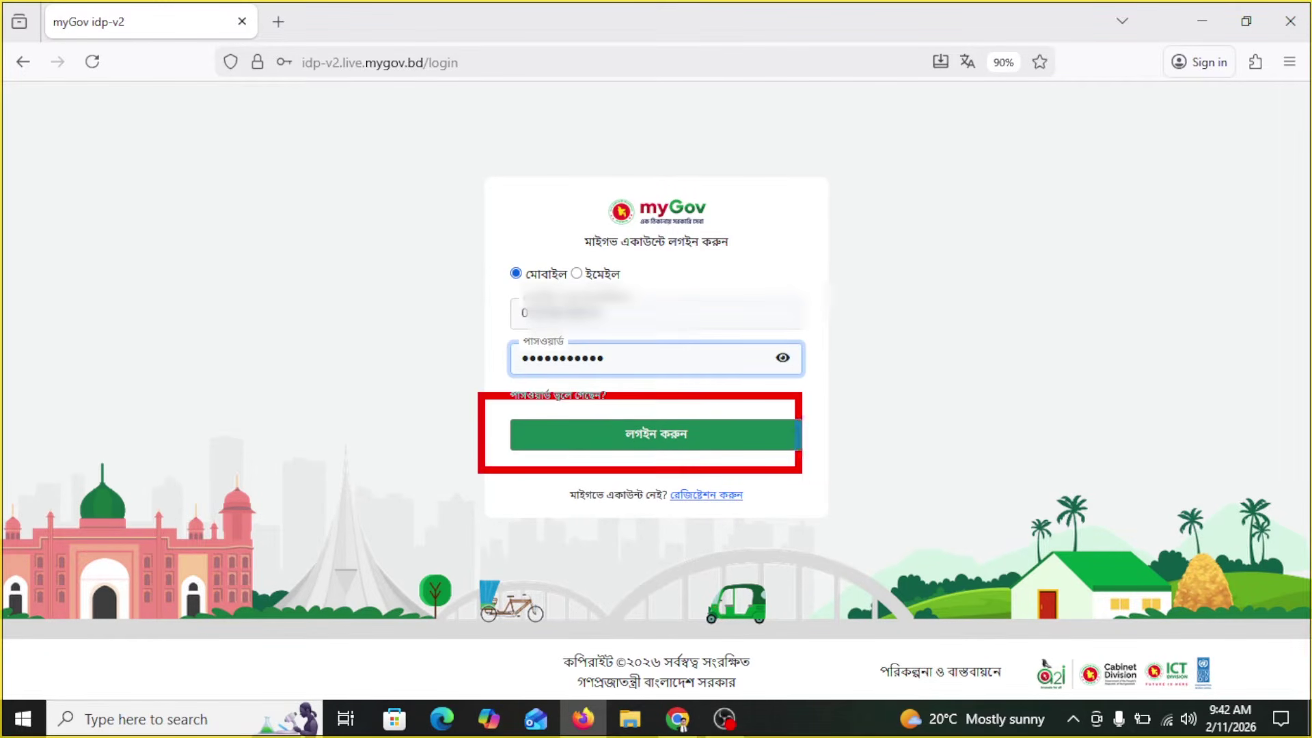
left_click(672, 438)
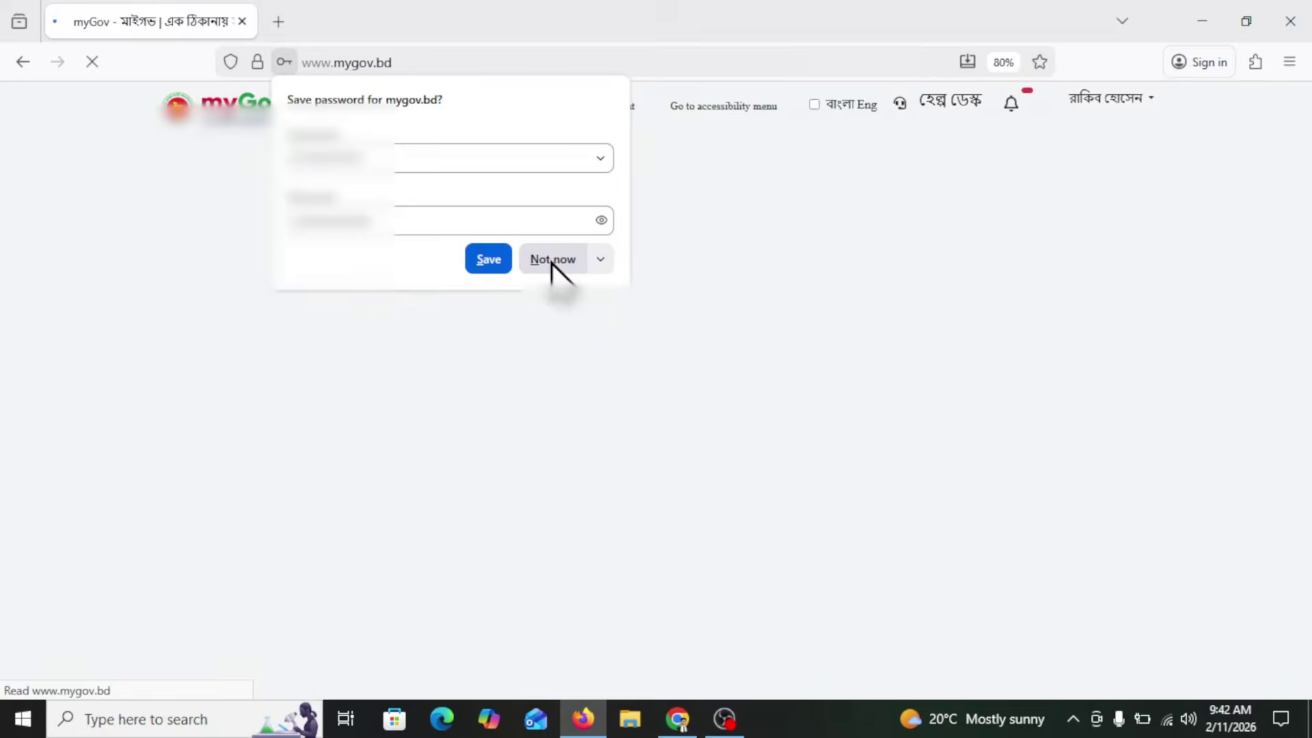
left_click(552, 261)
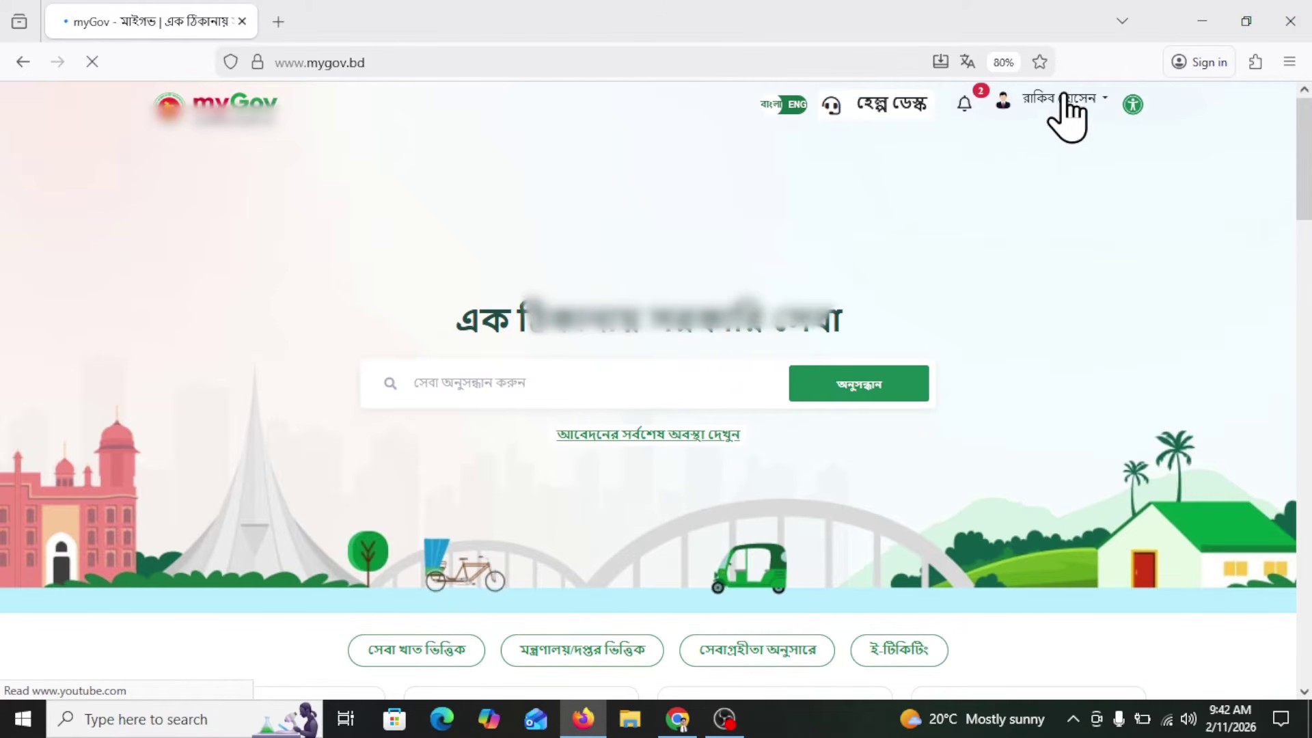
Step: Switch to the Chrome window showing the idp-v2.live.mygov.bd login page
left_click(1037, 114)
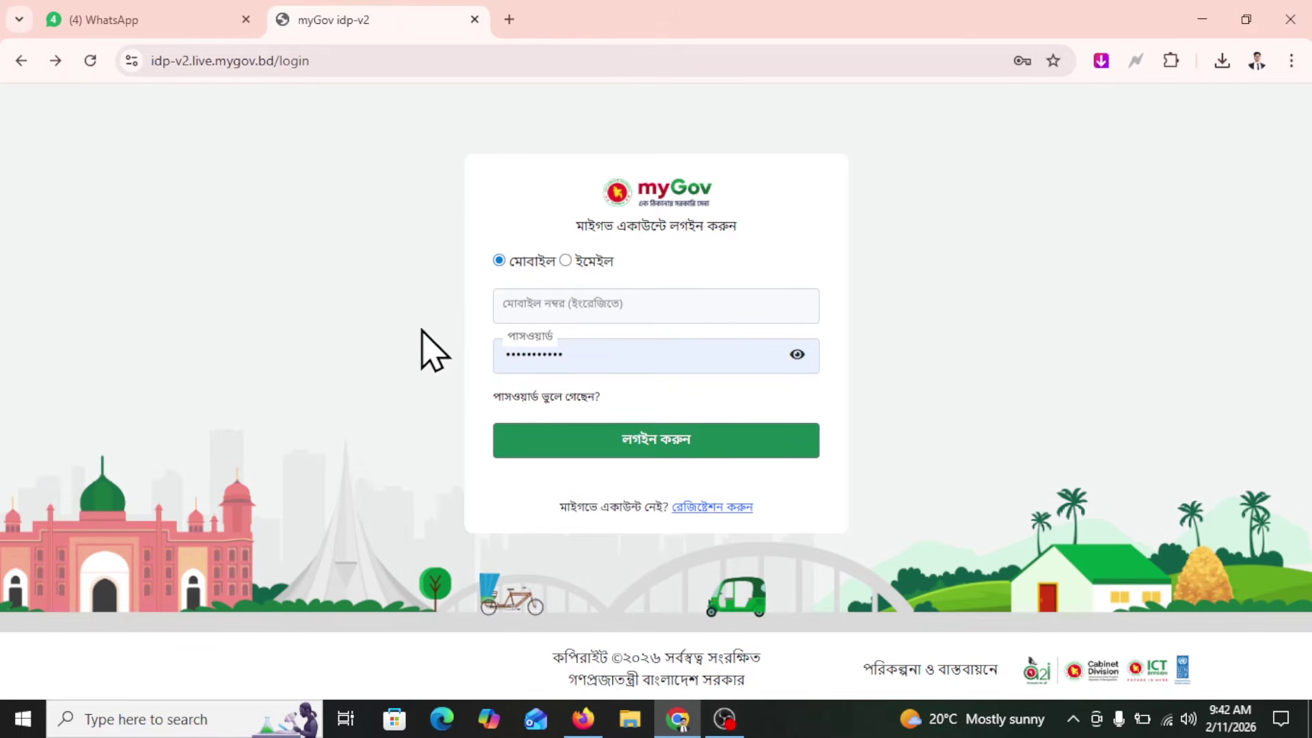
Step: Open the পাসওয়ার্ড ভুলে গেছেন? password recovery page in Chrome
key("ctrl+2")
mouse_move(464, 356)
left_mouse_down()
mouse_move(470, 376)
mouse_move(629, 423)
left_mouse_up()
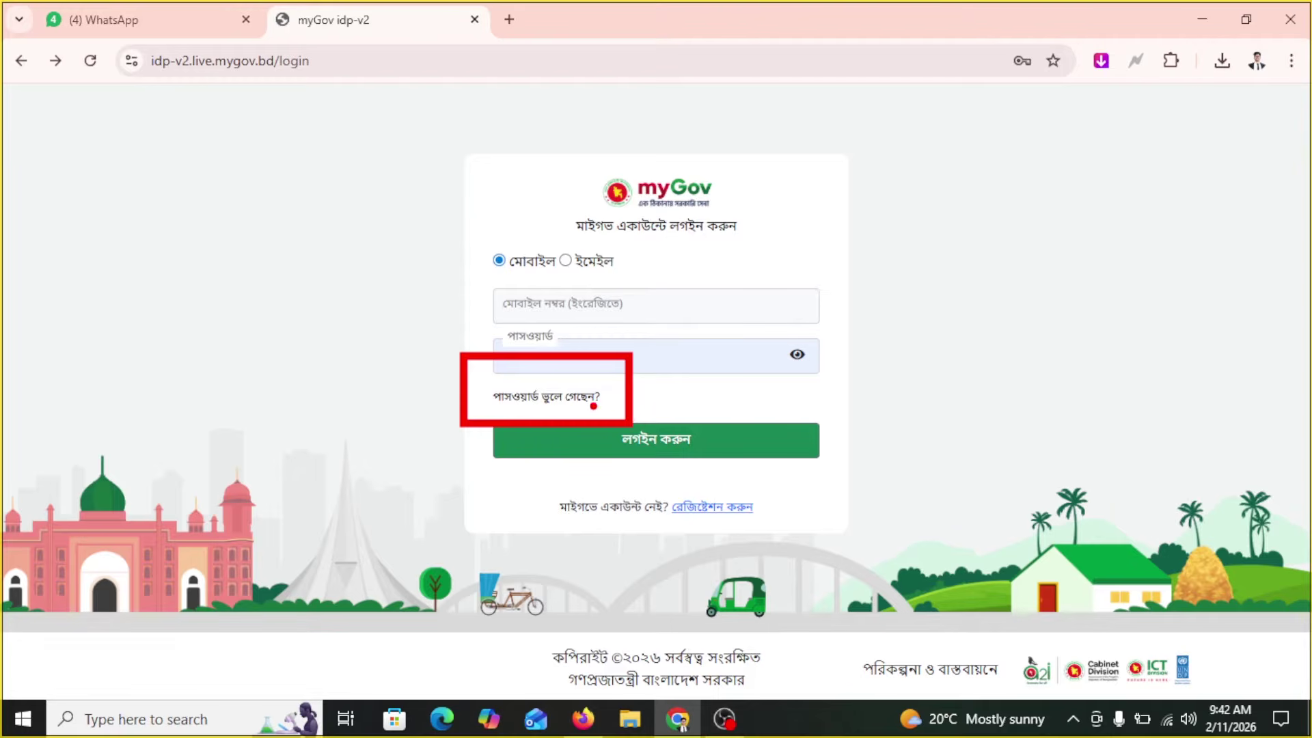
key("Escape")
left_click(580, 399)
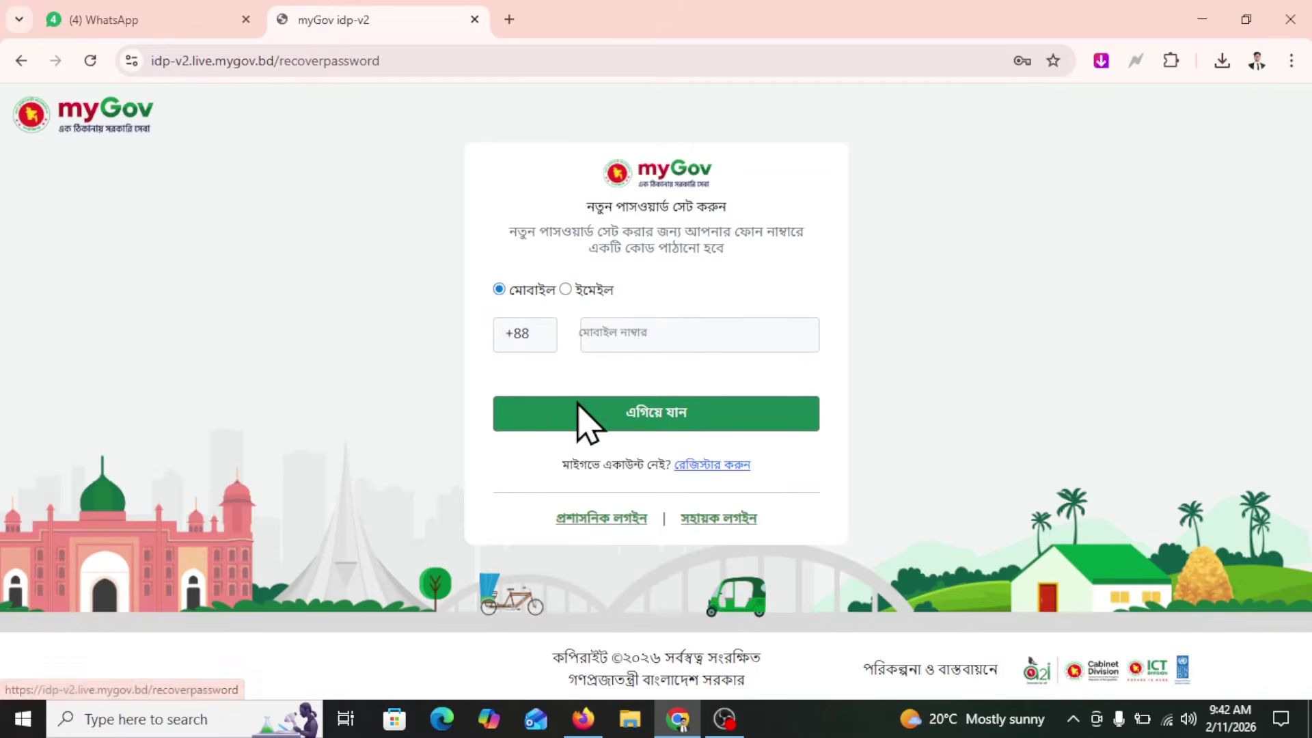
Step: Return to the signed-in myGov home page in Firefox
key("ctrl+2")
left_click_drag(566, 308, 931, 363)
mouse_move(466, 384)
left_mouse_down()
mouse_move(960, 466)
mouse_move(896, 442)
left_mouse_up()
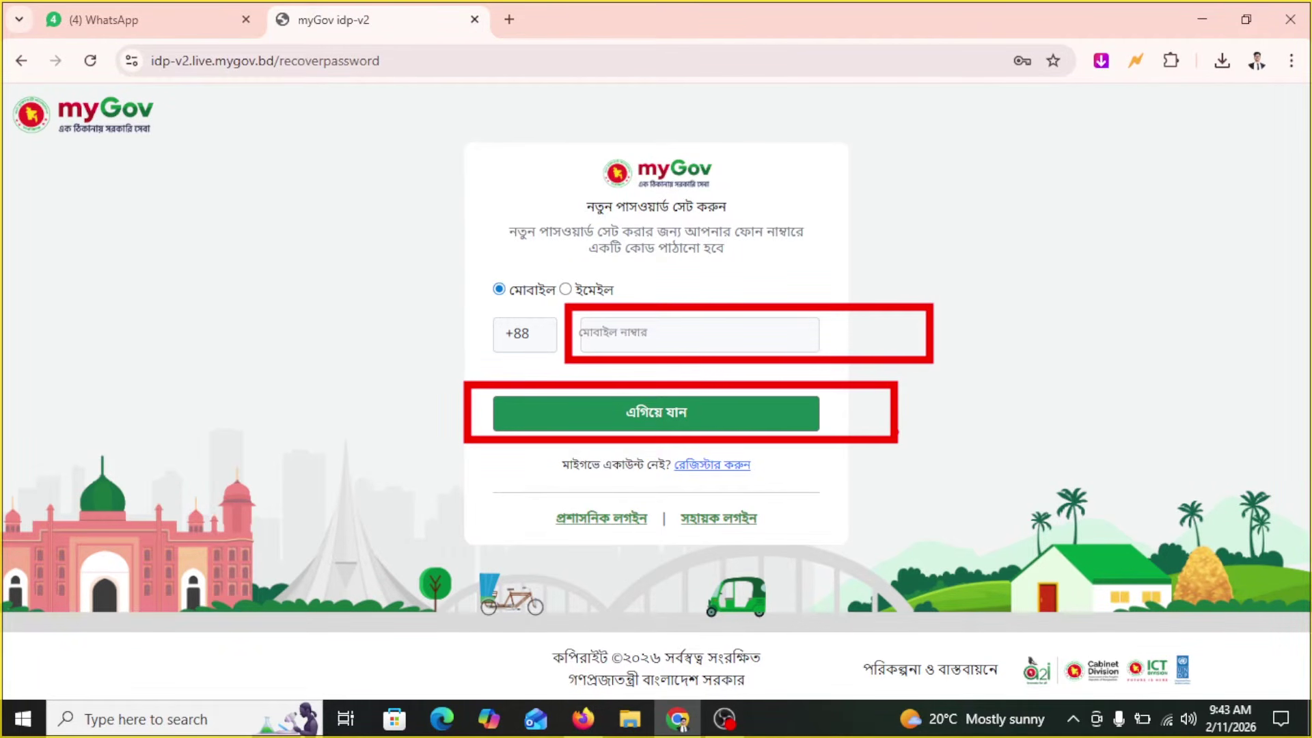
key("Escape")
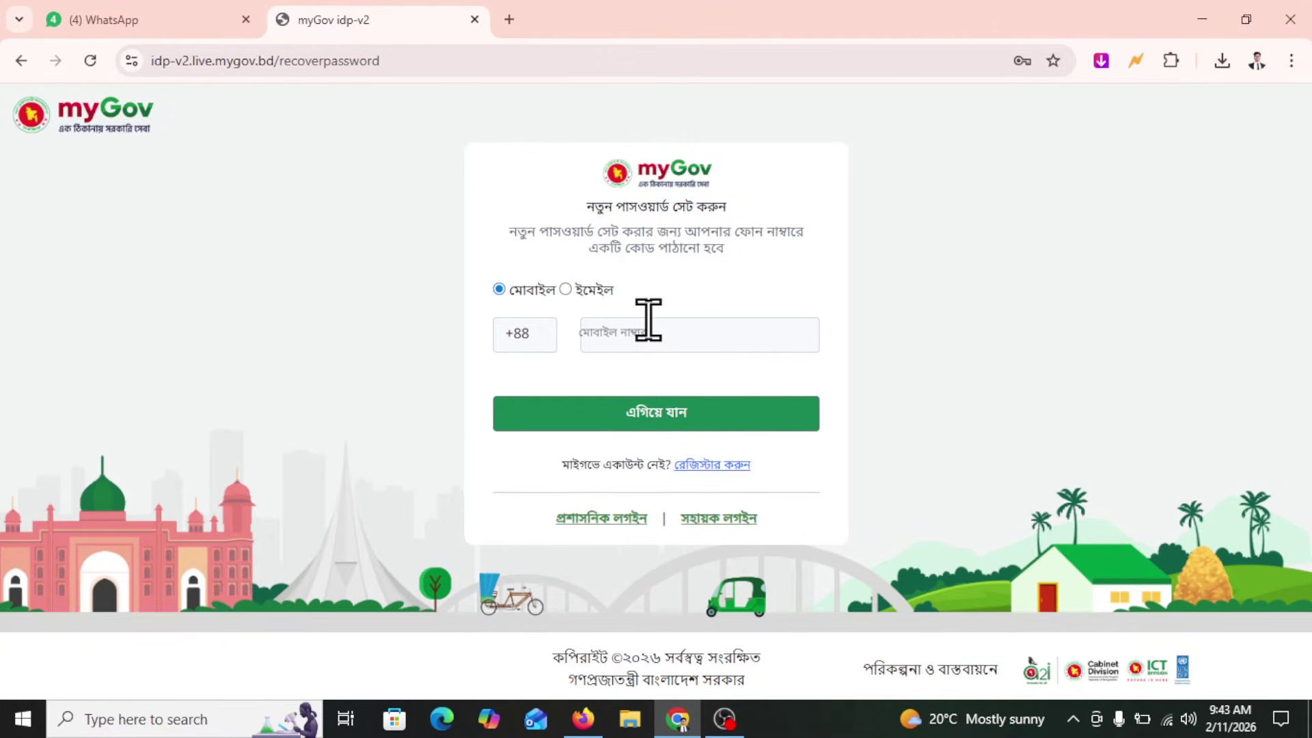
left_click(589, 728)
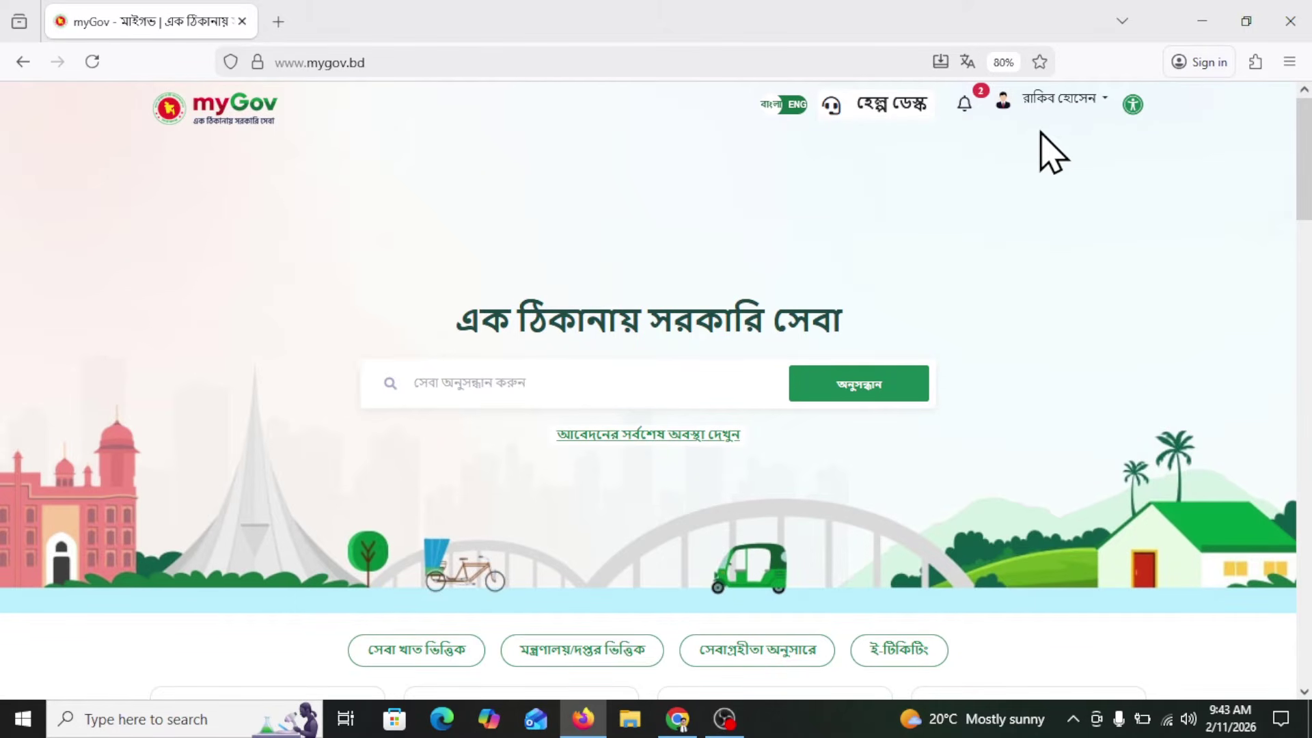
Step: Open ড্যাশবোর্ড from the account menu to see both applications dated 10-02-2026
left_click(1044, 101)
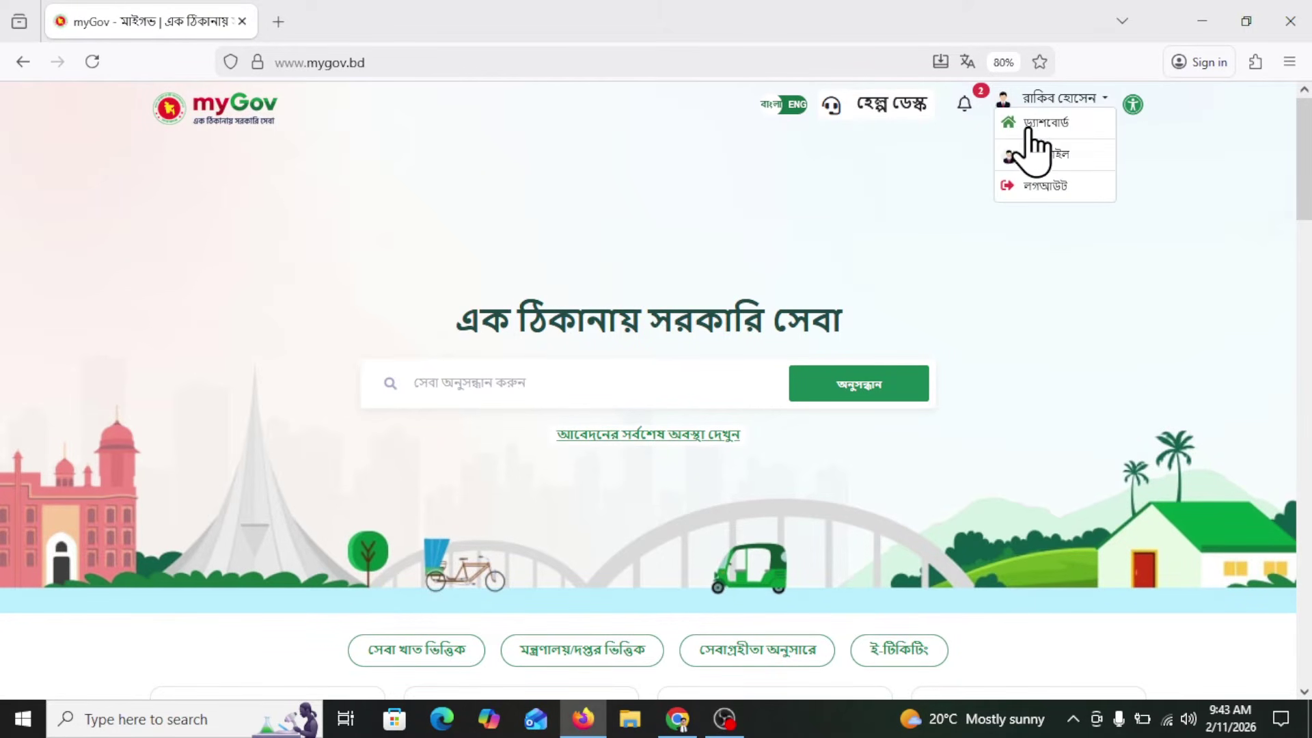
left_click(1032, 128)
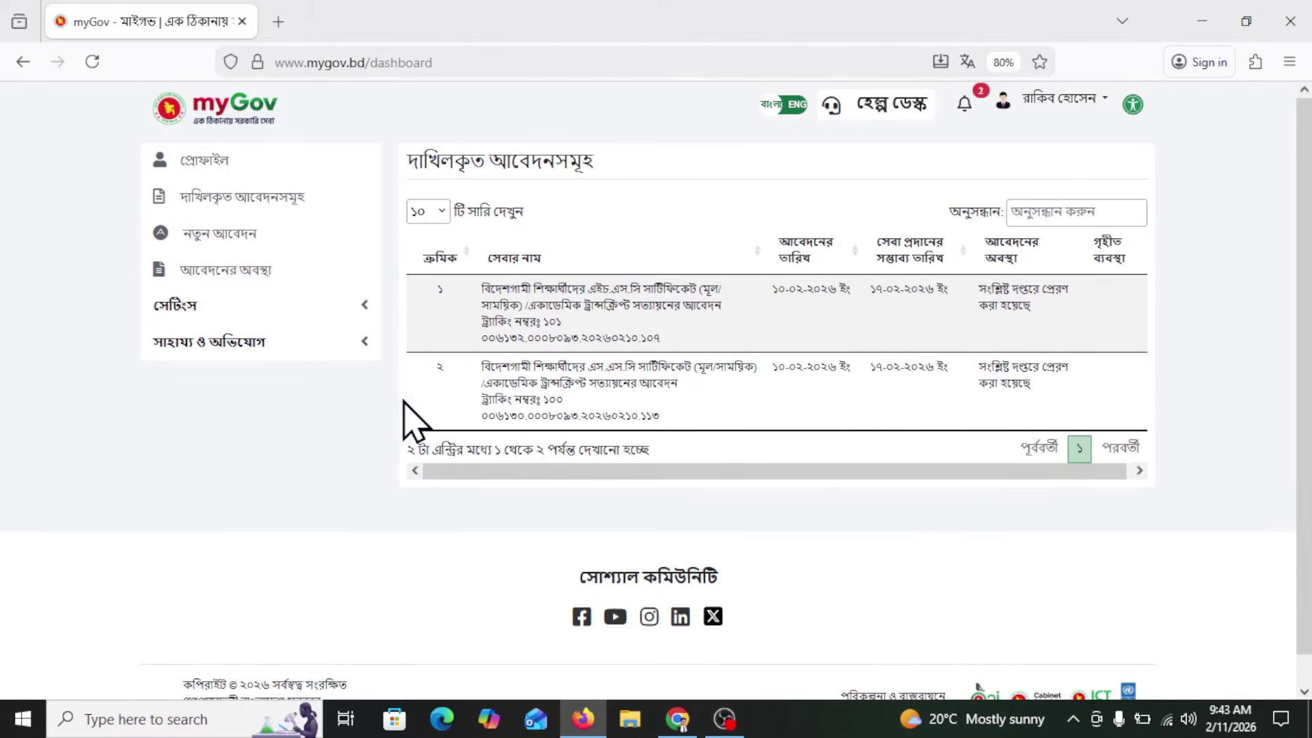
key("ctrl+2")
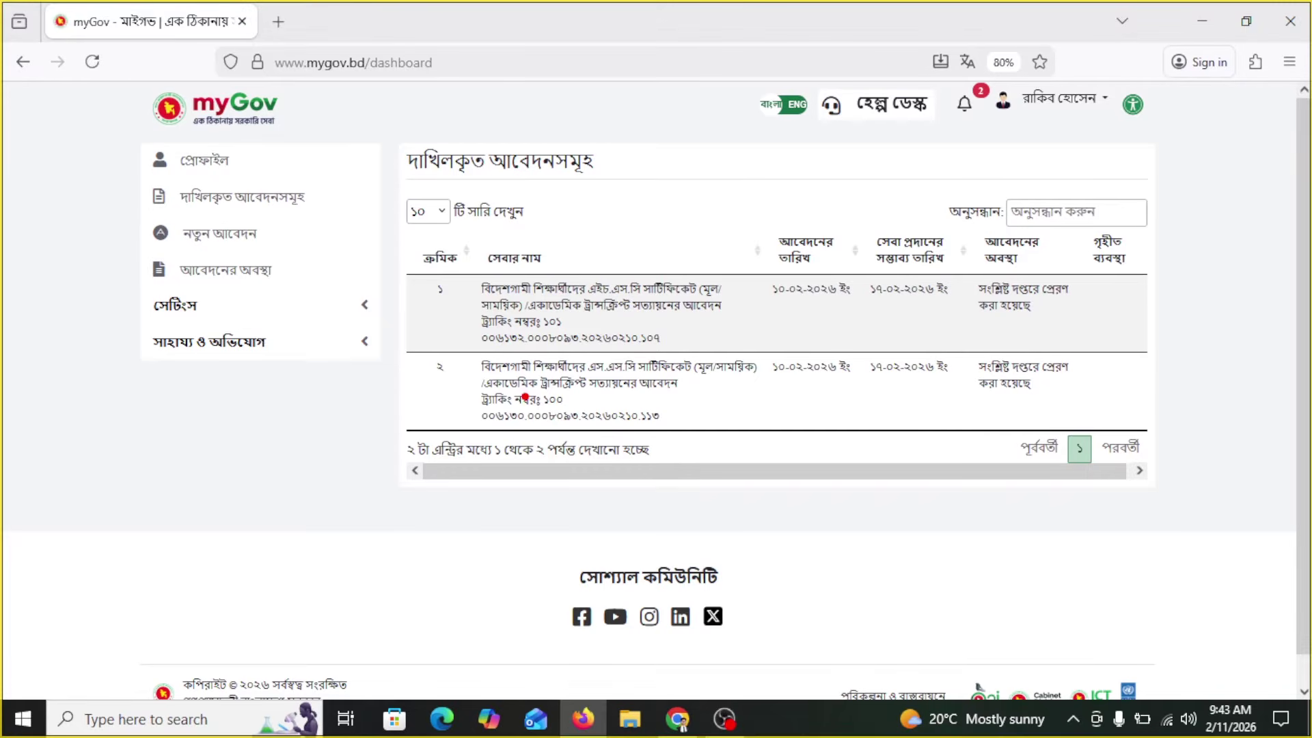
mouse_move(450, 265)
left_mouse_down()
mouse_move(561, 295)
mouse_move(957, 318)
mouse_move(1210, 349)
mouse_move(1189, 355)
left_mouse_up()
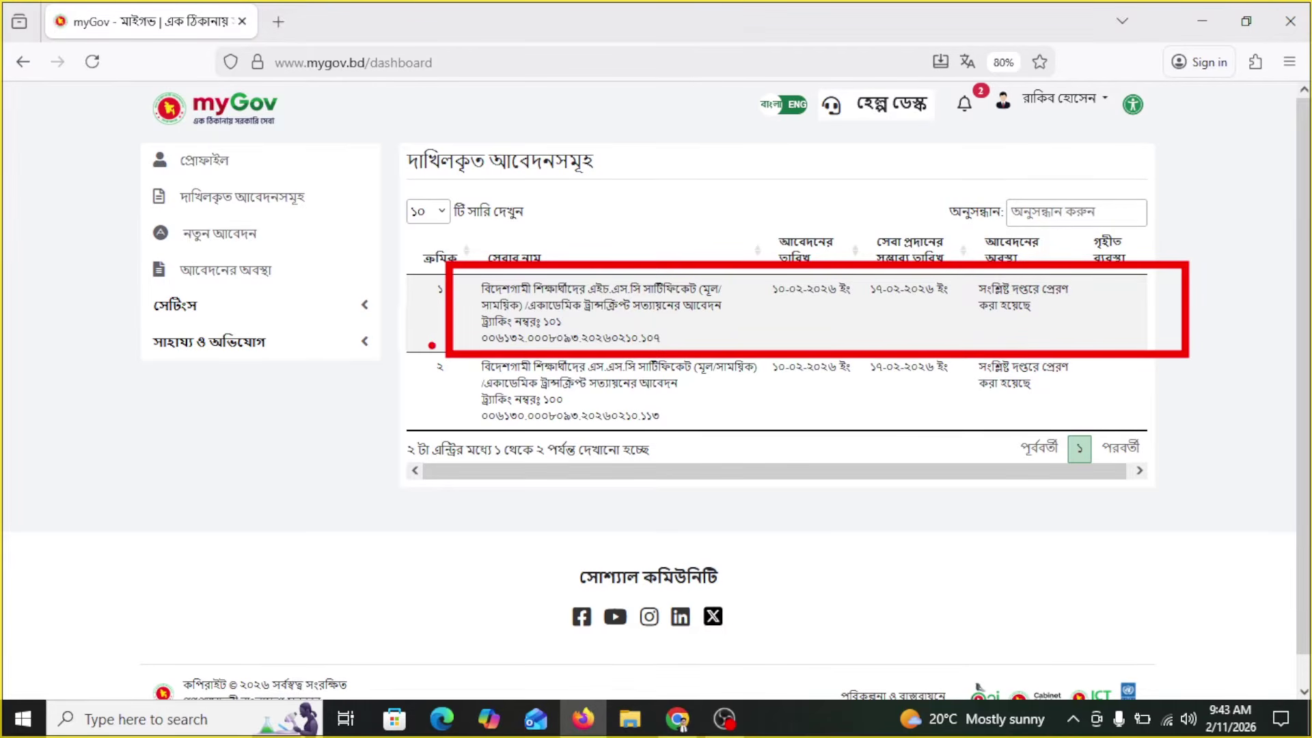
mouse_move(448, 354)
left_mouse_down()
mouse_move(582, 404)
mouse_move(1189, 453)
mouse_move(1192, 434)
left_mouse_up()
key("Escape")
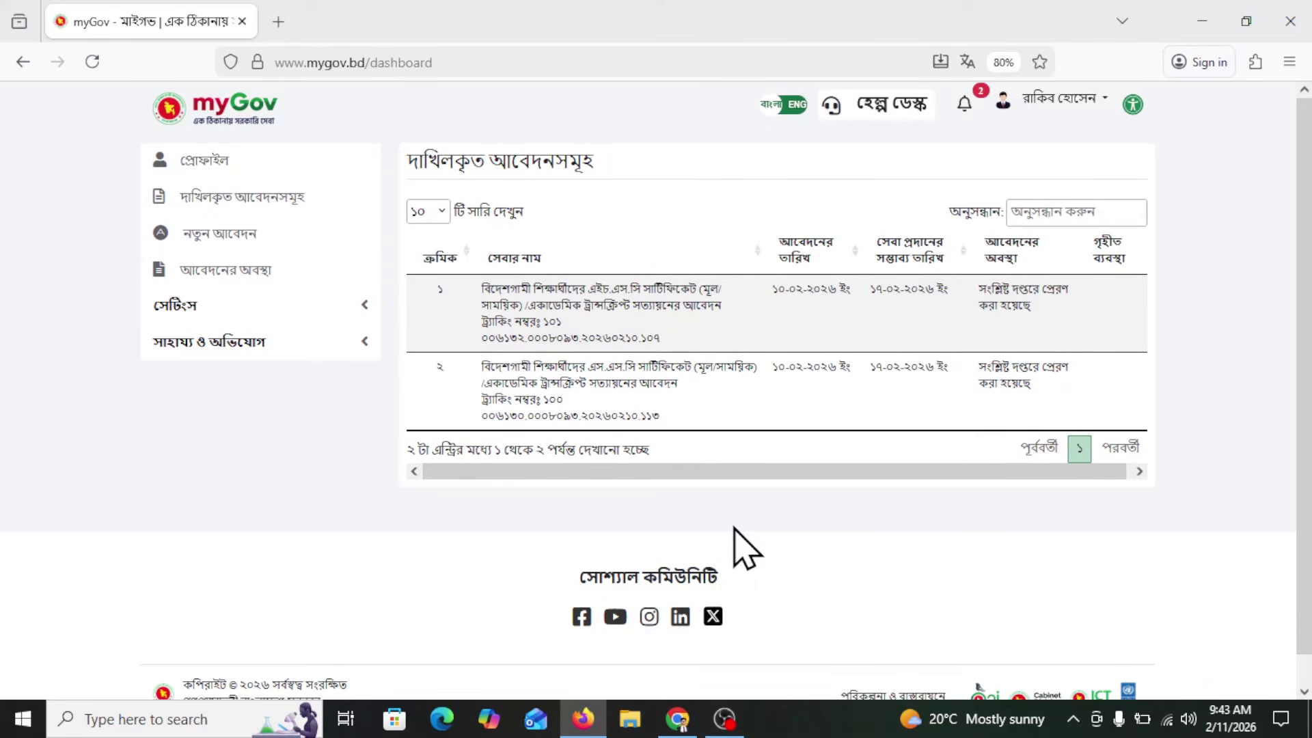
key("ctrl+2")
mouse_move(134, 212)
left_mouse_down()
mouse_move(235, 253)
mouse_move(342, 258)
left_mouse_up()
key("Escape")
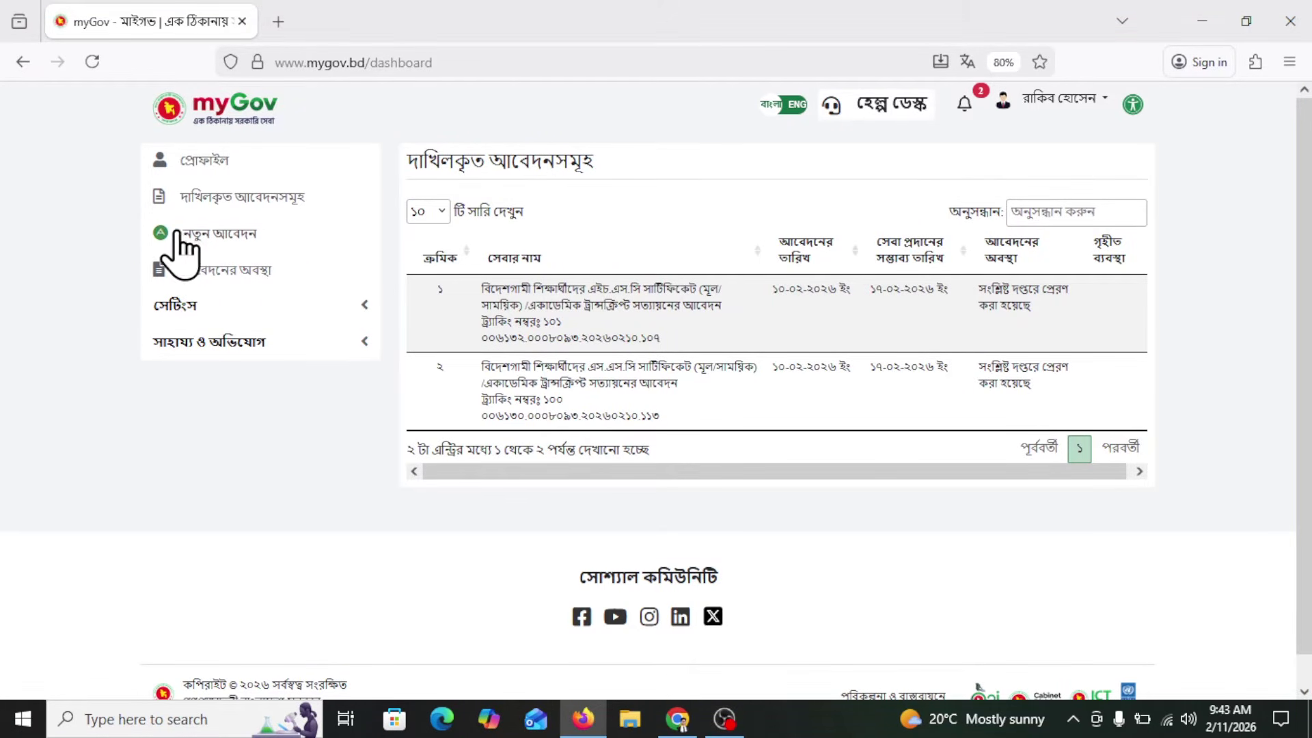
Step: Start a নতুন আবেদন and open the বিদেশগামী নাগরিকদের সার্টিফিকেট সত্যায়ন services
left_click(195, 236)
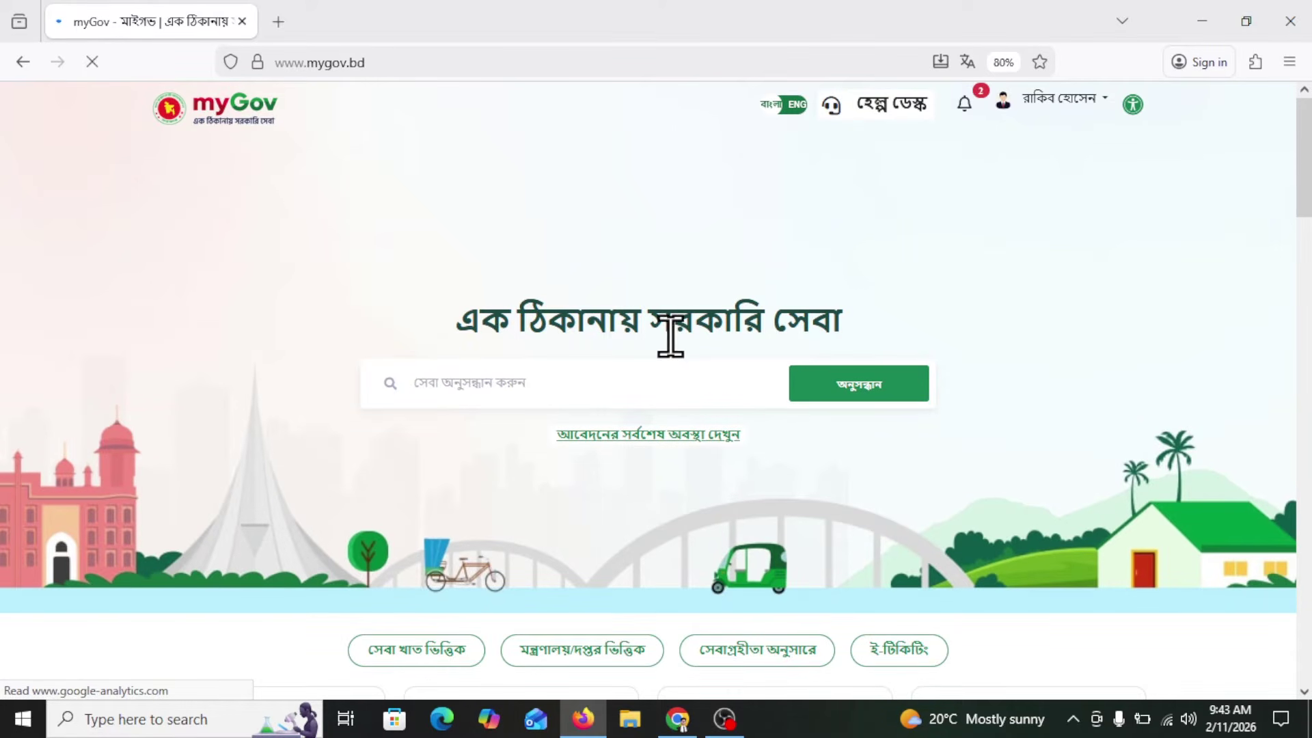
scroll(656, 338, "down", 3)
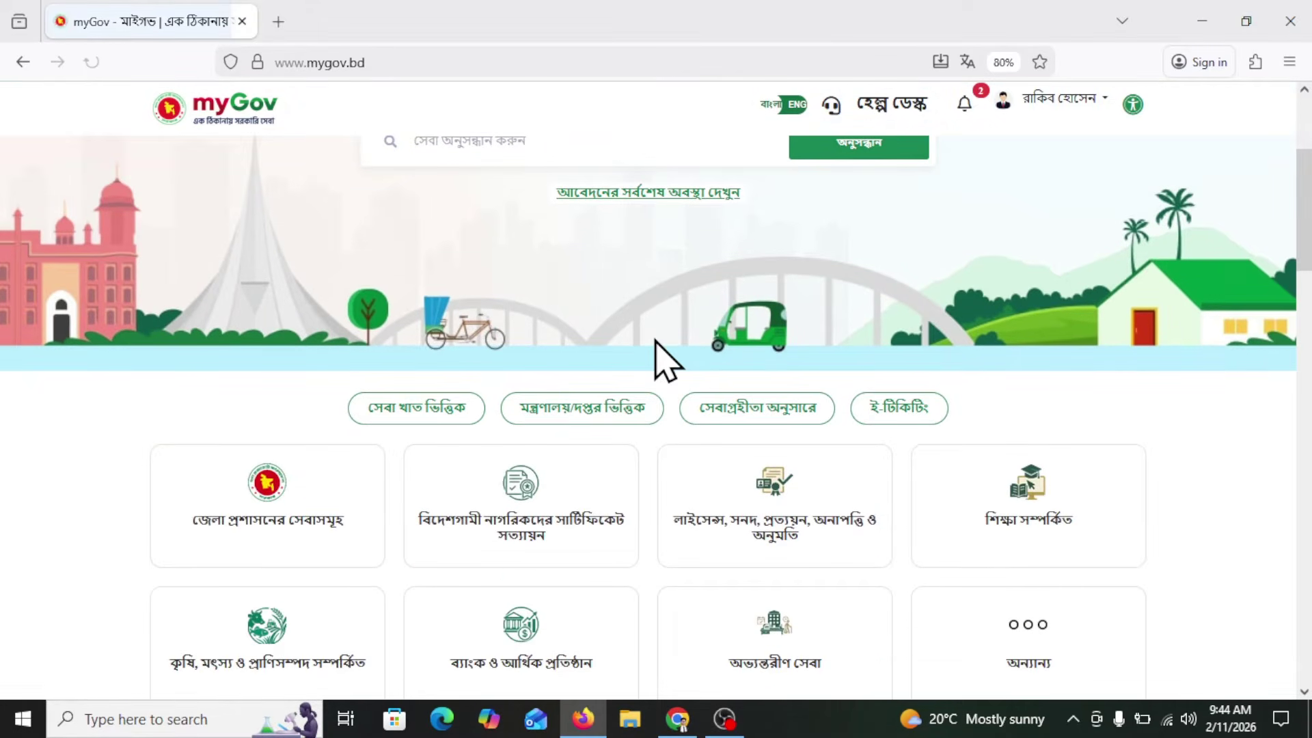
scroll(656, 345, "down", 2)
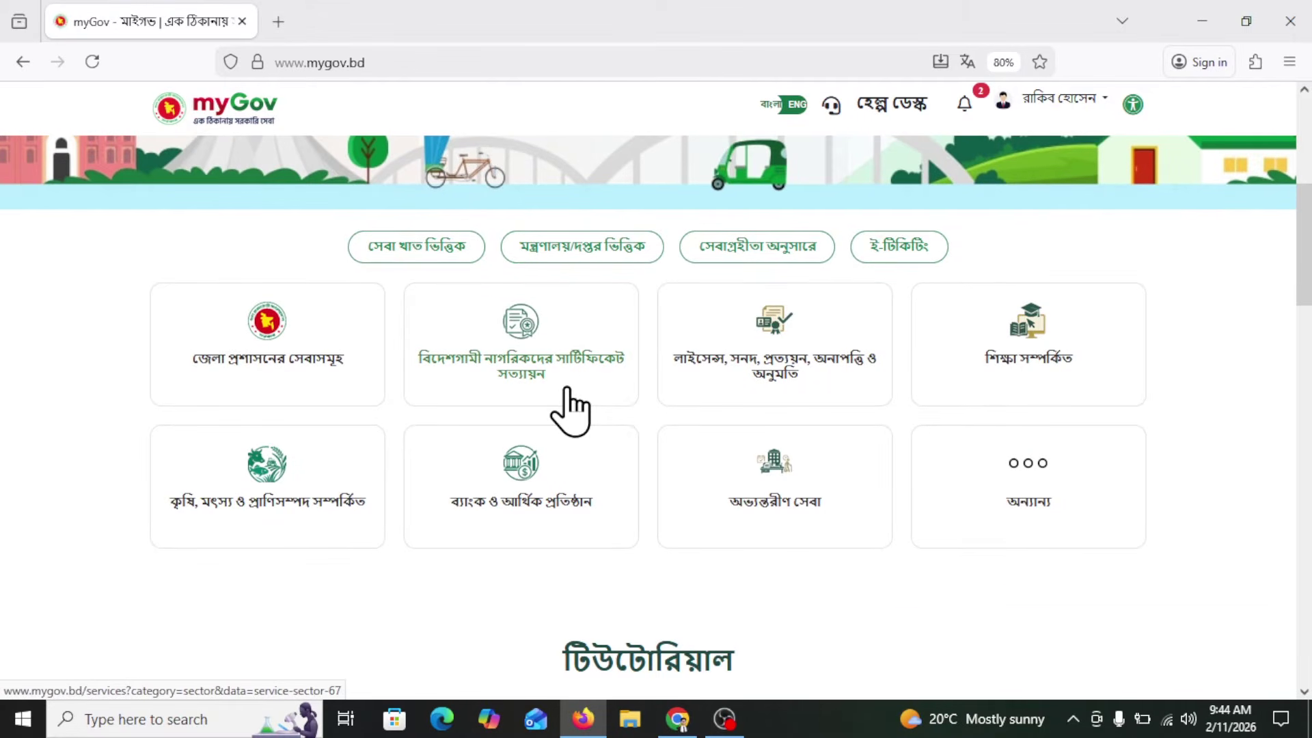
left_click_drag(408, 278, 649, 413)
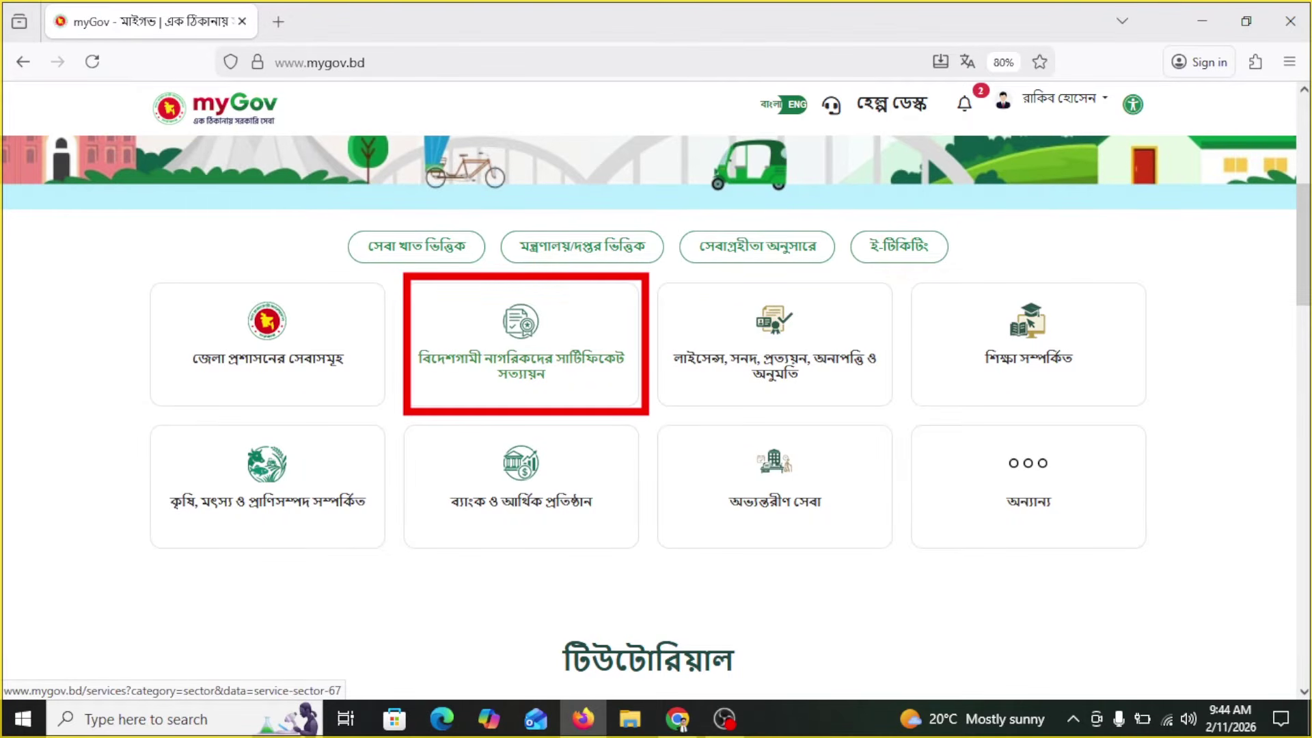
left_click_drag(371, 295, 430, 313)
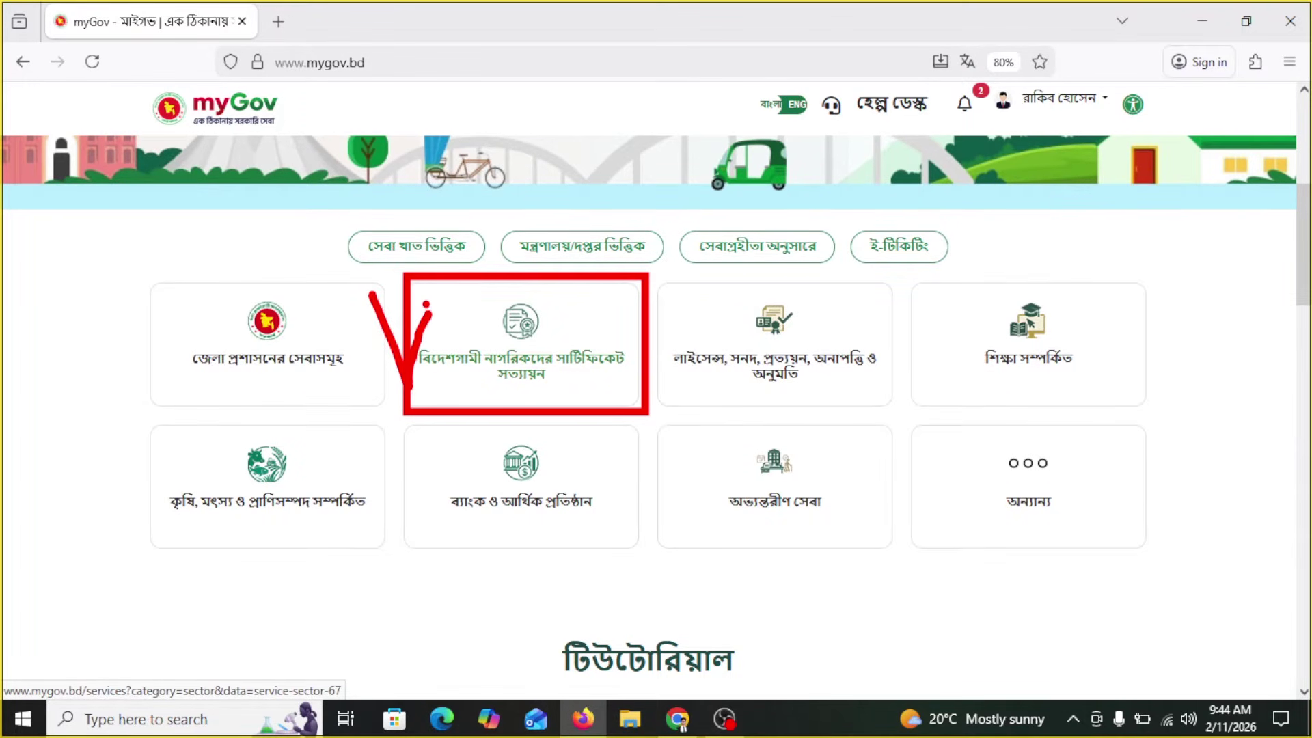
left_click(488, 340)
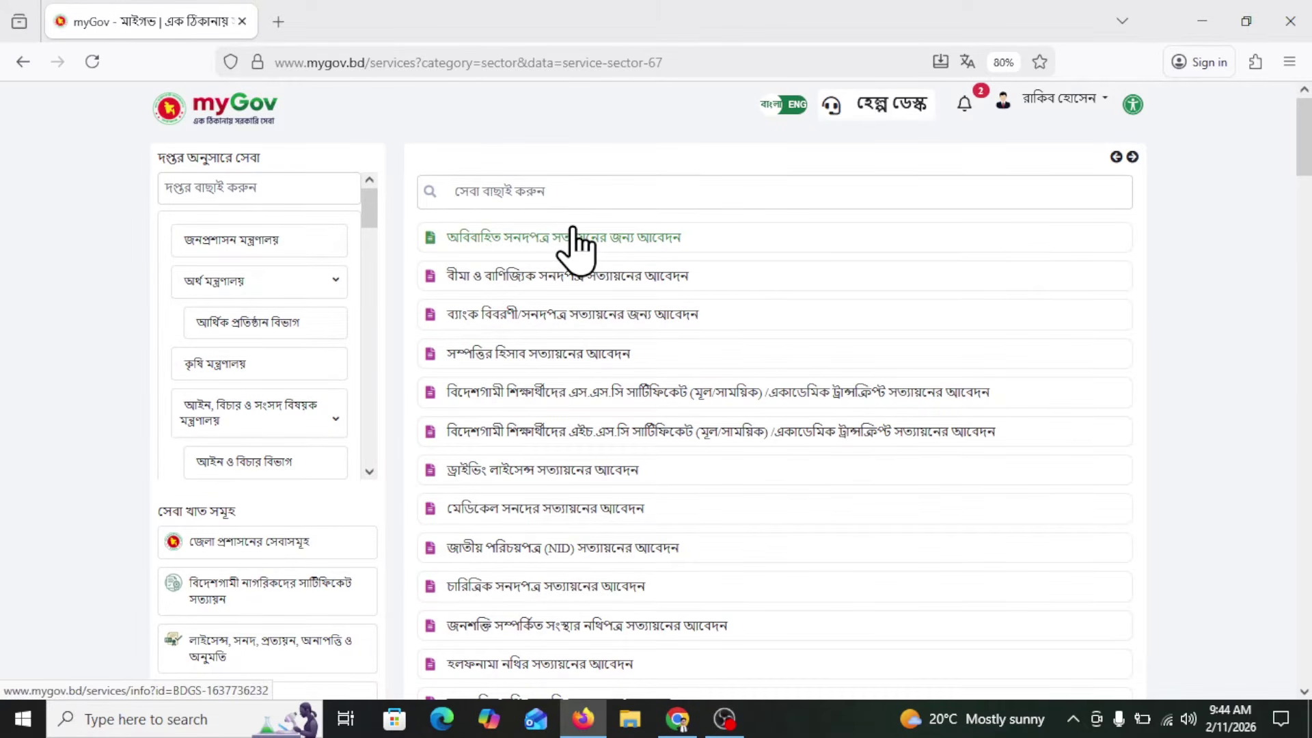
Step: Scroll down to the public university academic certificate attestation entries for students going abroad
scroll(542, 252, "down", 2)
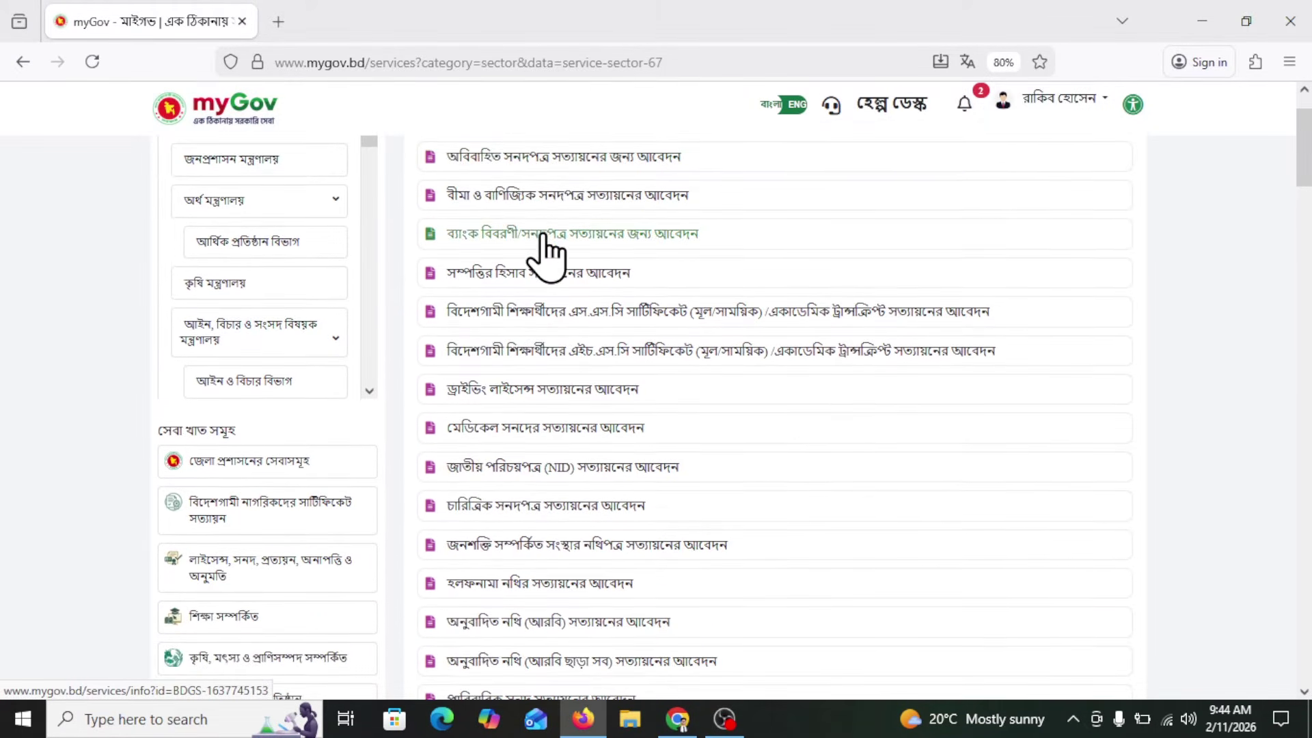
scroll(544, 254, "down", 2)
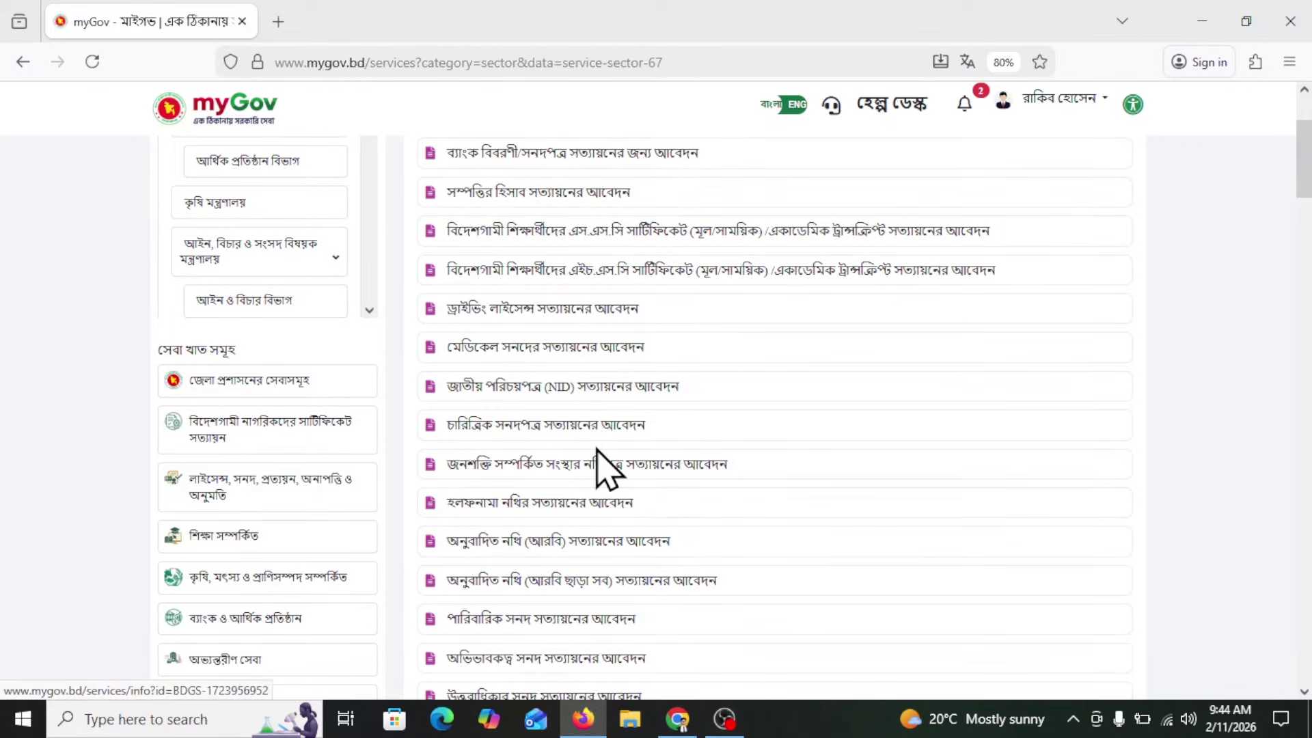
scroll(597, 423, "down", 2)
scroll(600, 444, "down", 2)
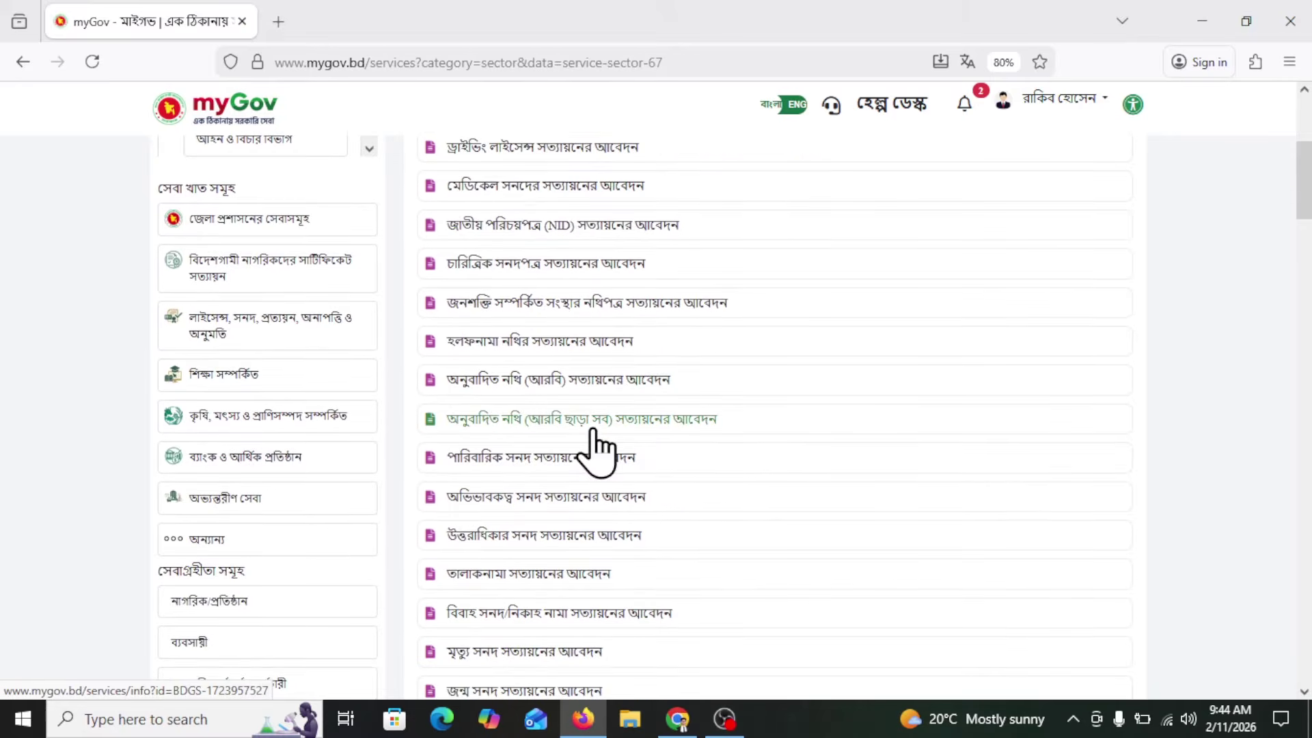
scroll(483, 491, "down", 5)
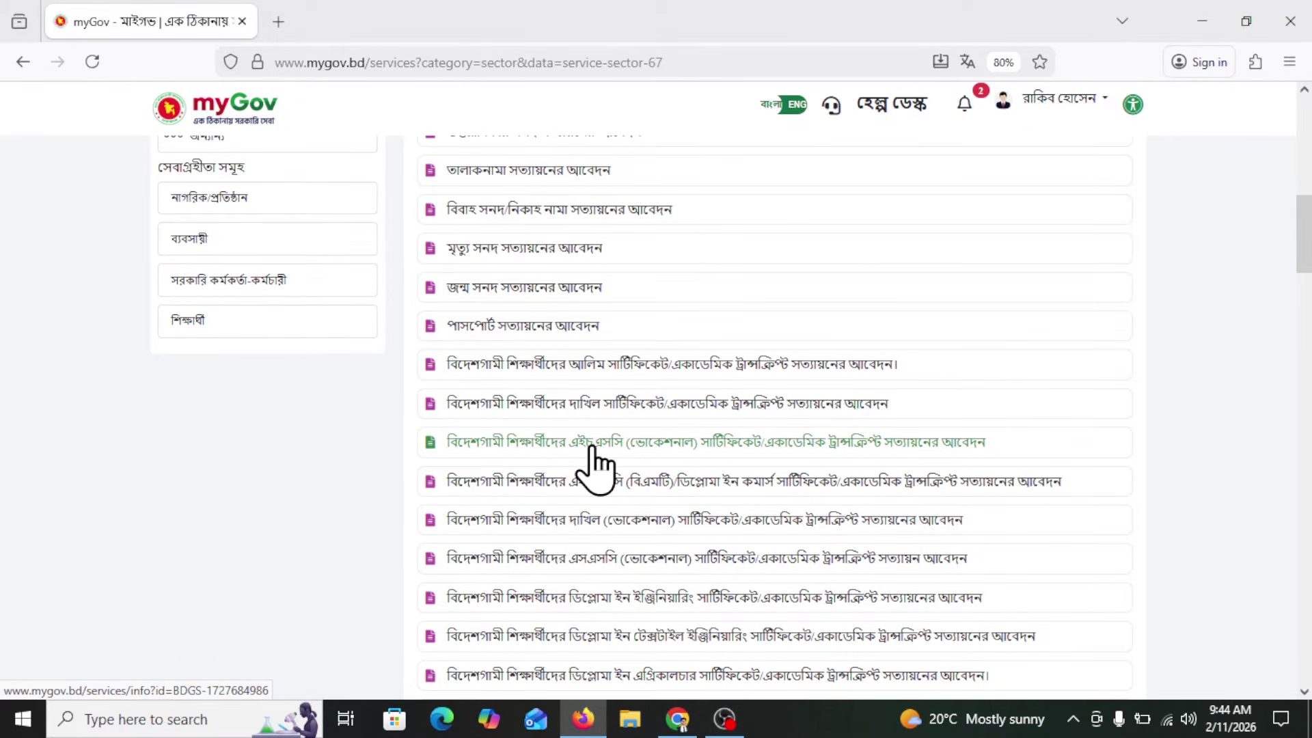
scroll(595, 462, "down", 2)
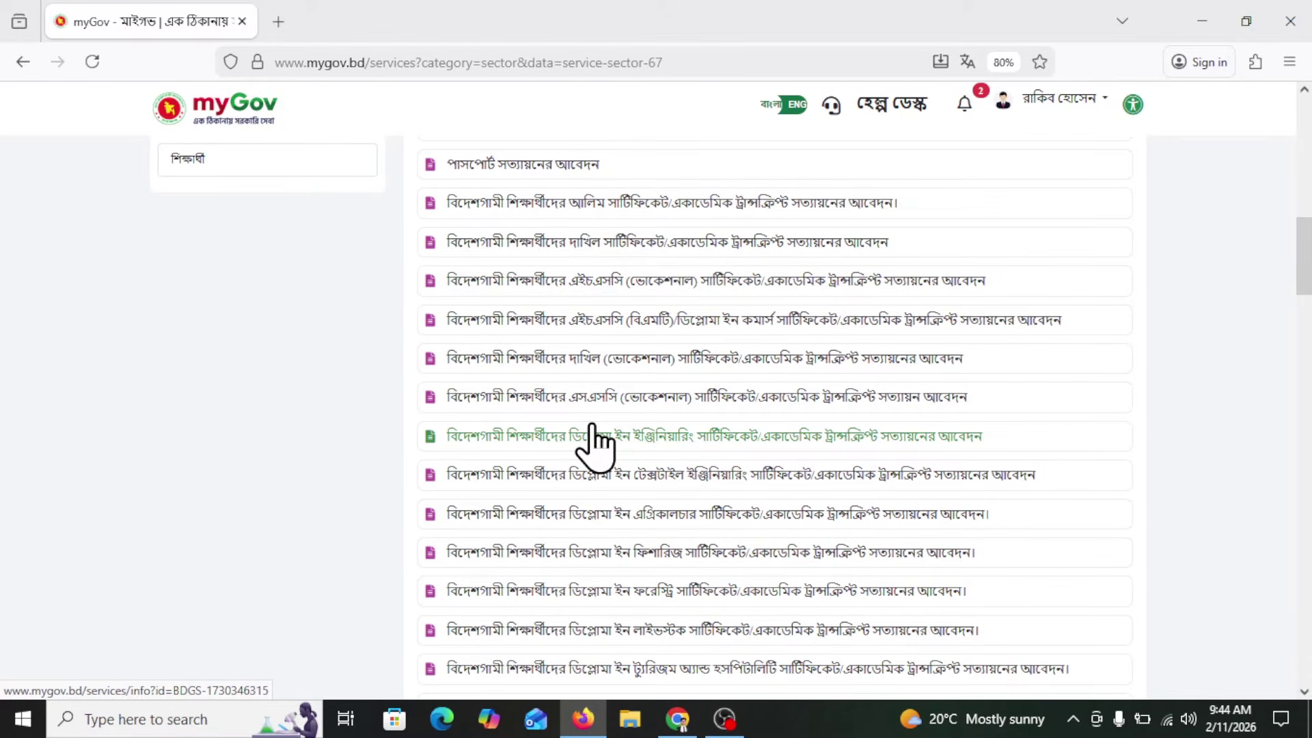
scroll(594, 446, "down", 12)
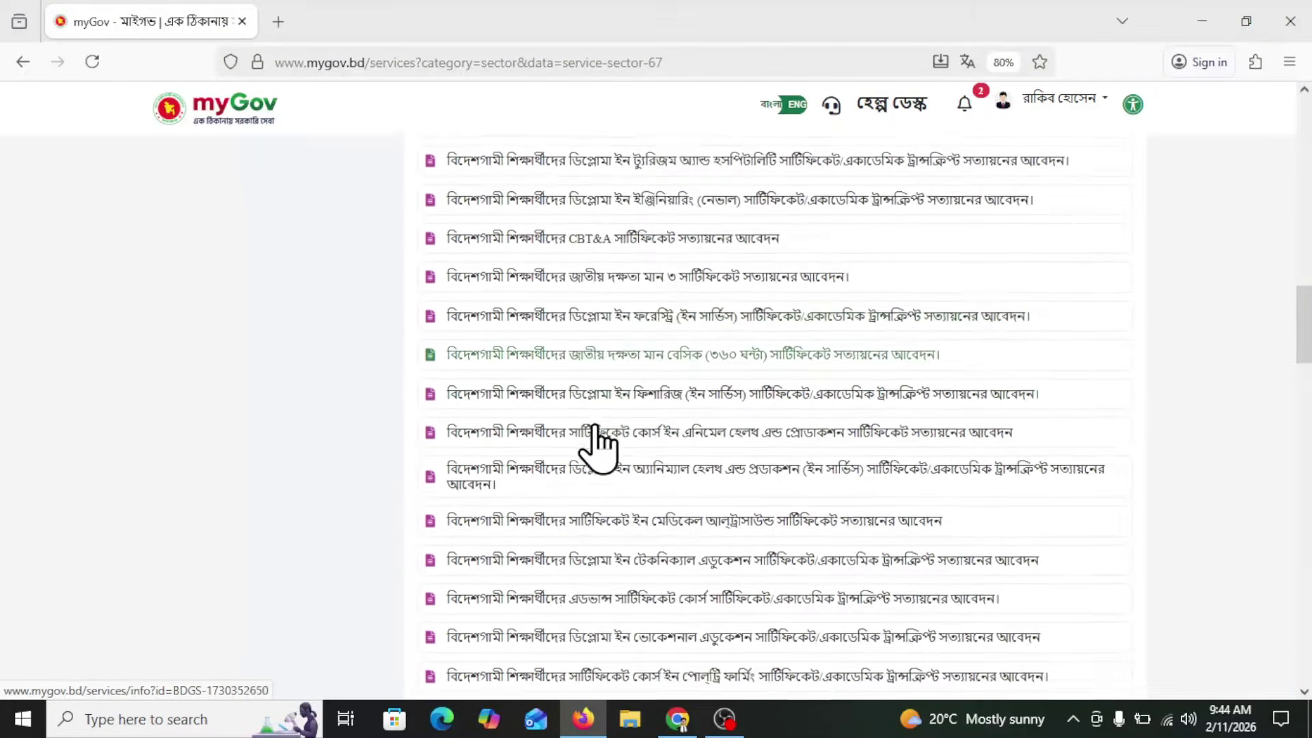
scroll(594, 437, "down", 8)
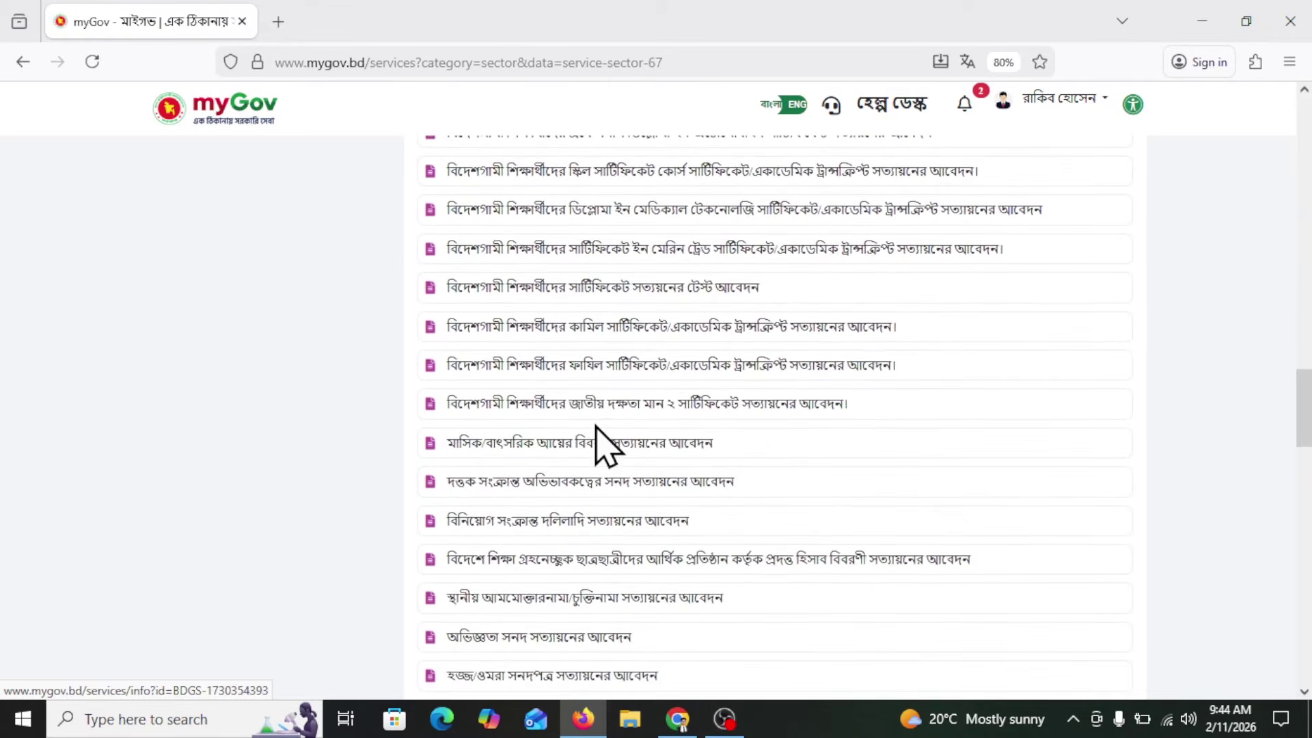
scroll(601, 434, "down", 10)
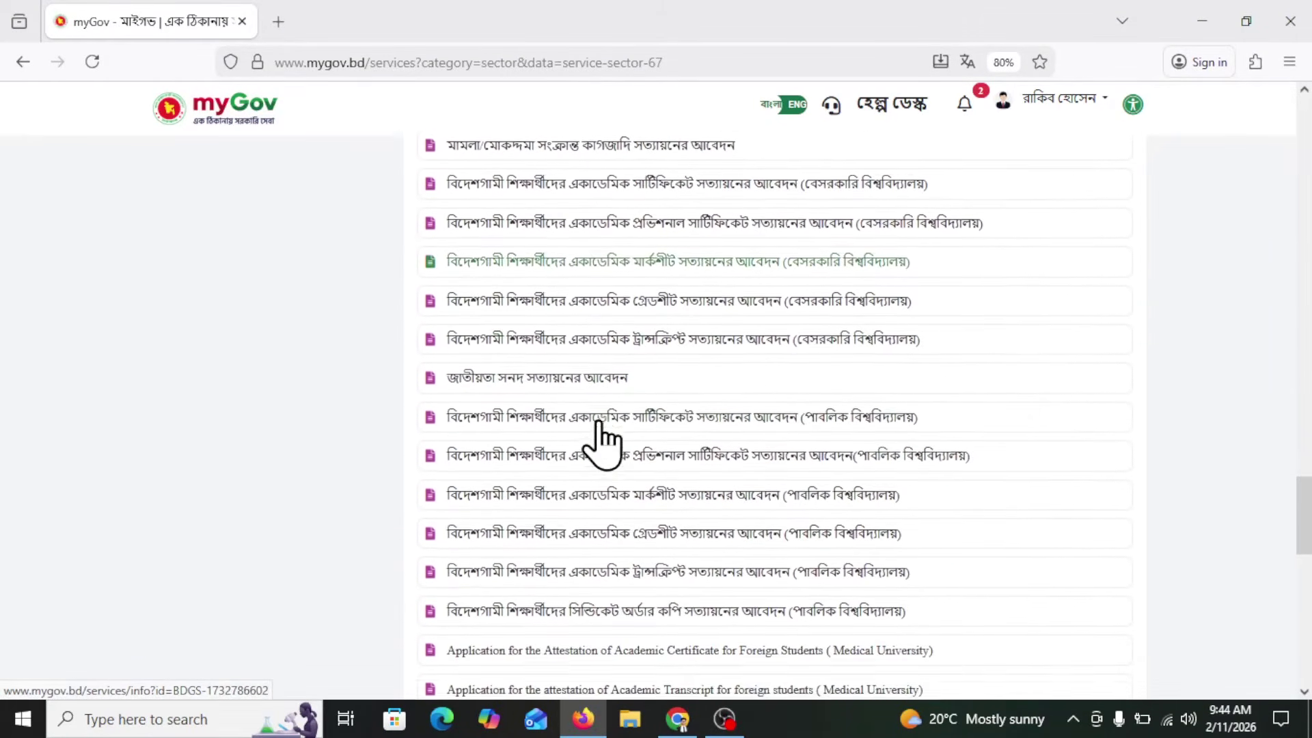
scroll(599, 423, "down", 2)
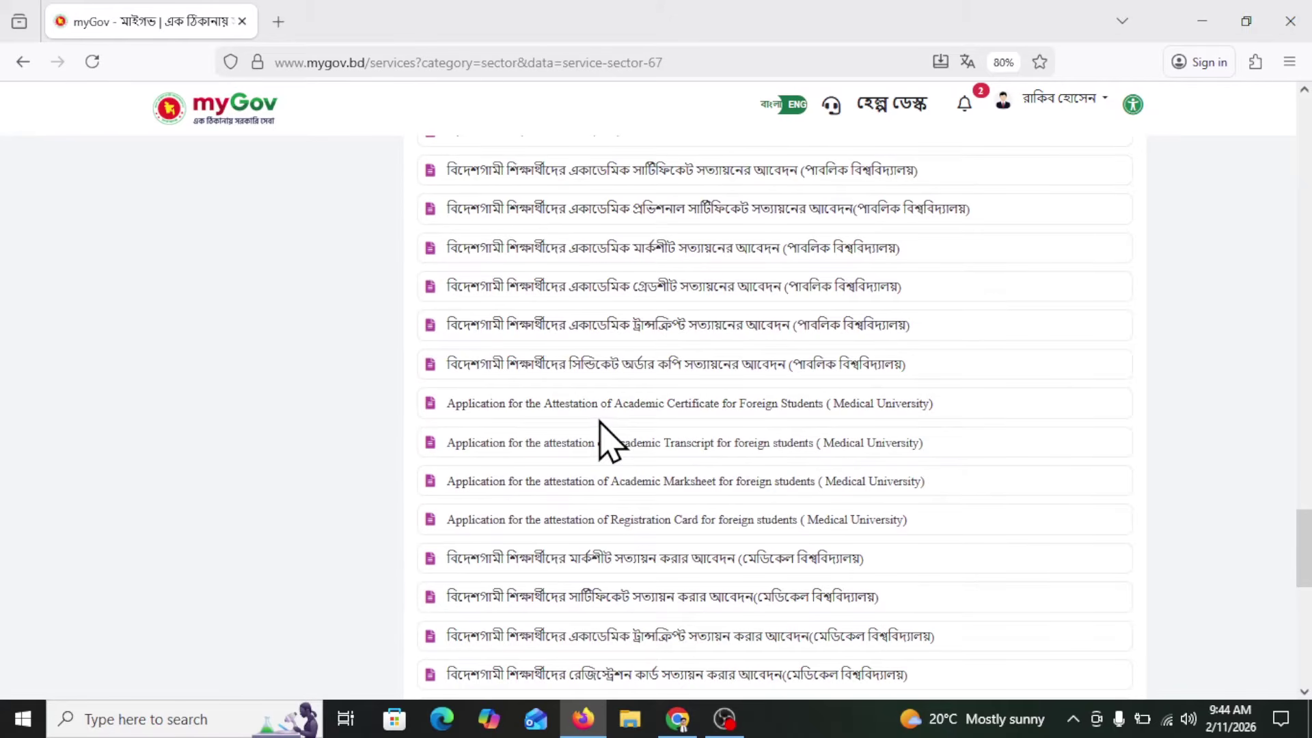
scroll(601, 443, "up", 1)
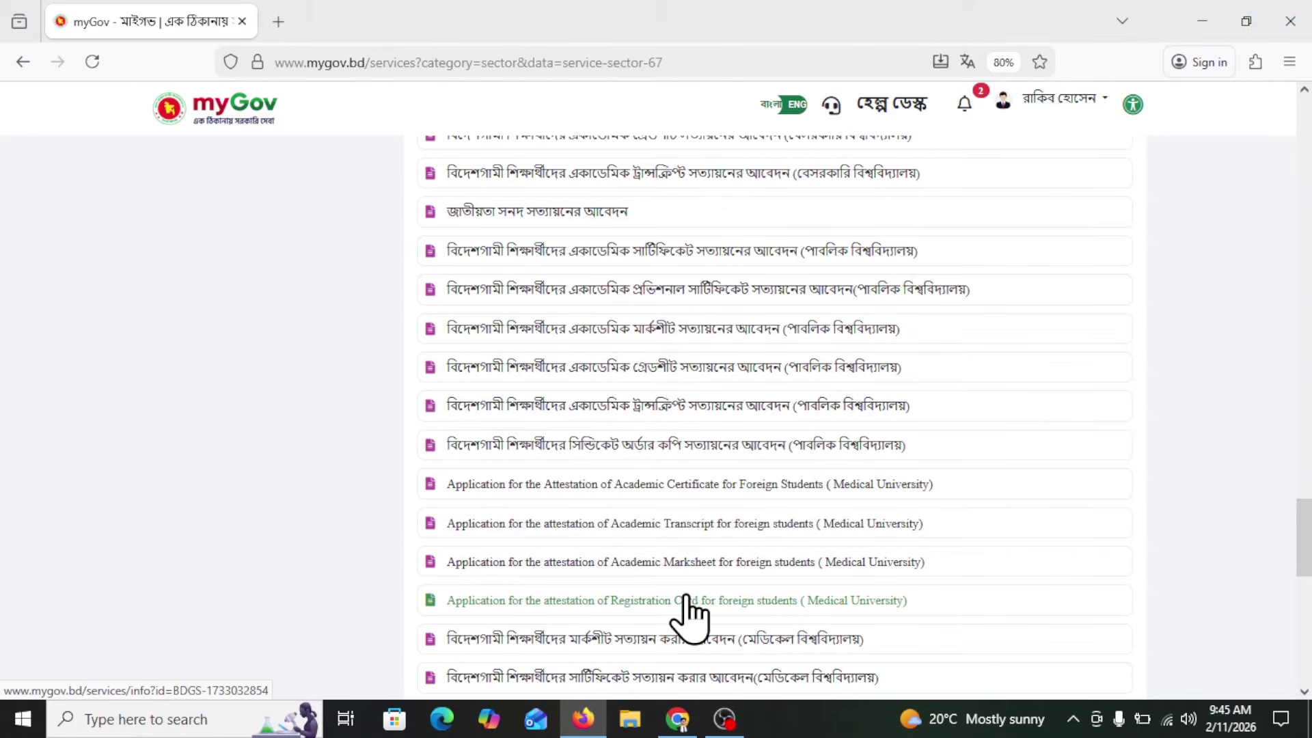
Step: Open the academic certificate attestation (public university) page with its required documents
left_click(565, 369)
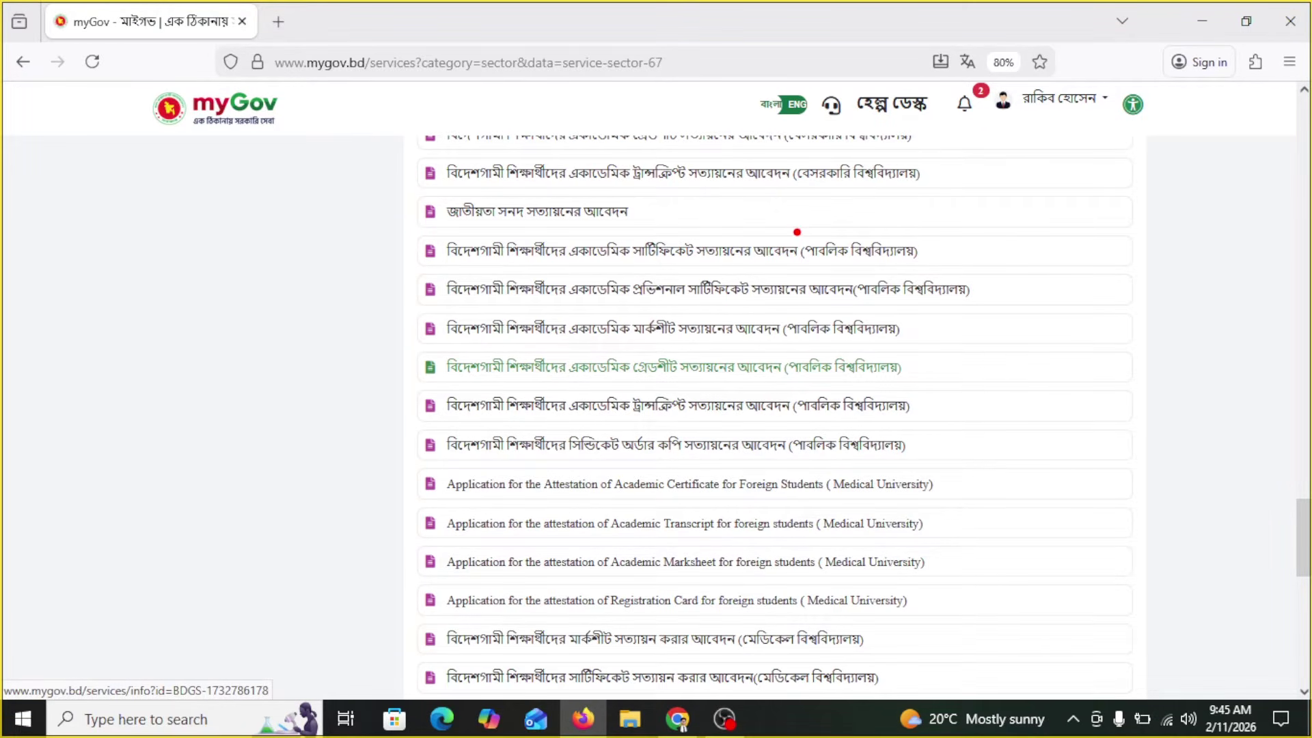
mouse_move(797, 232)
left_mouse_down()
mouse_move(849, 258)
mouse_move(879, 231)
mouse_move(925, 231)
left_mouse_up()
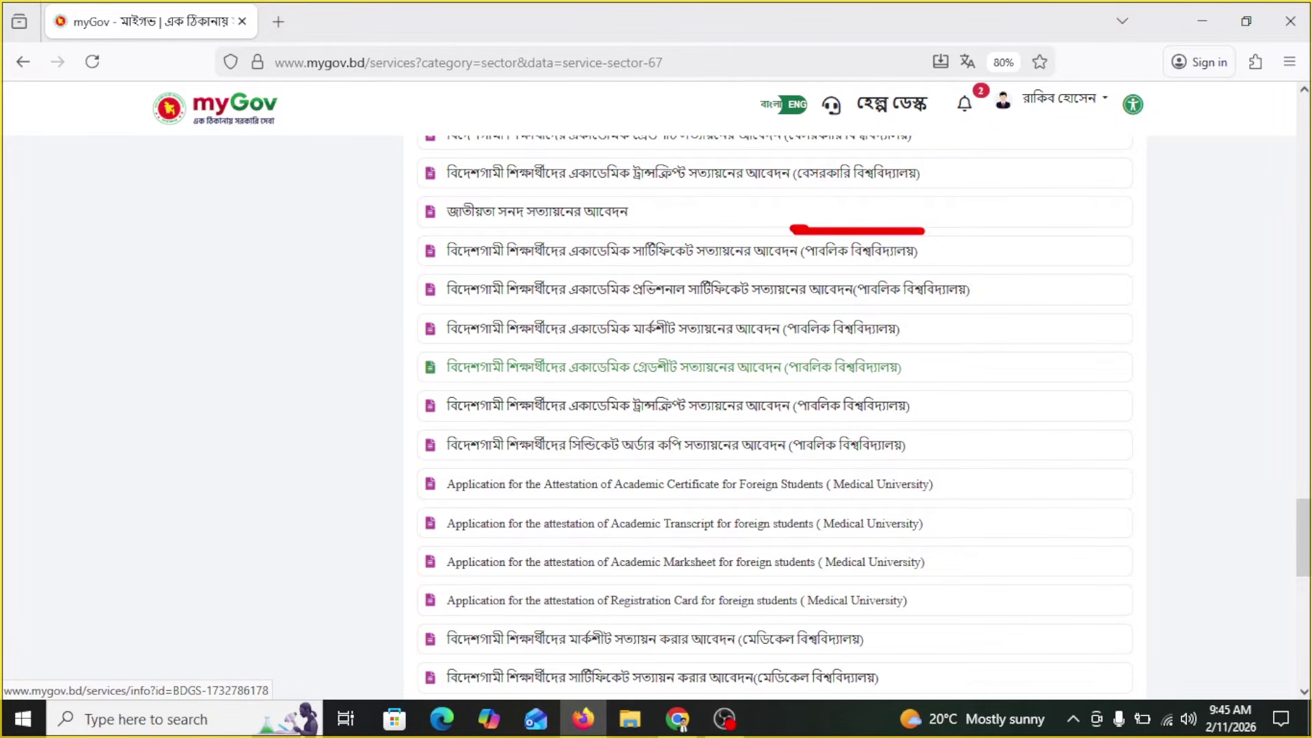
mouse_move(796, 228)
left_mouse_down()
mouse_move(839, 273)
mouse_move(900, 275)
mouse_move(926, 227)
left_mouse_up()
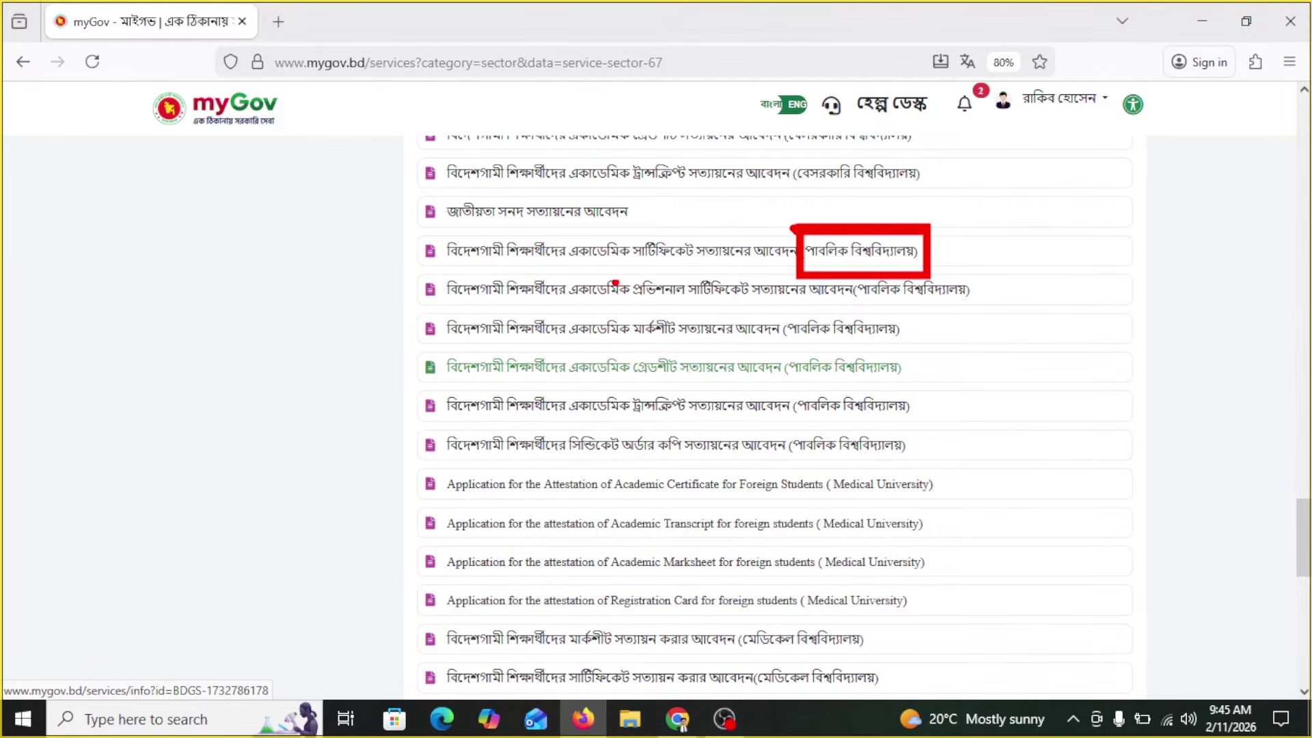
left_click_drag(565, 234, 702, 273)
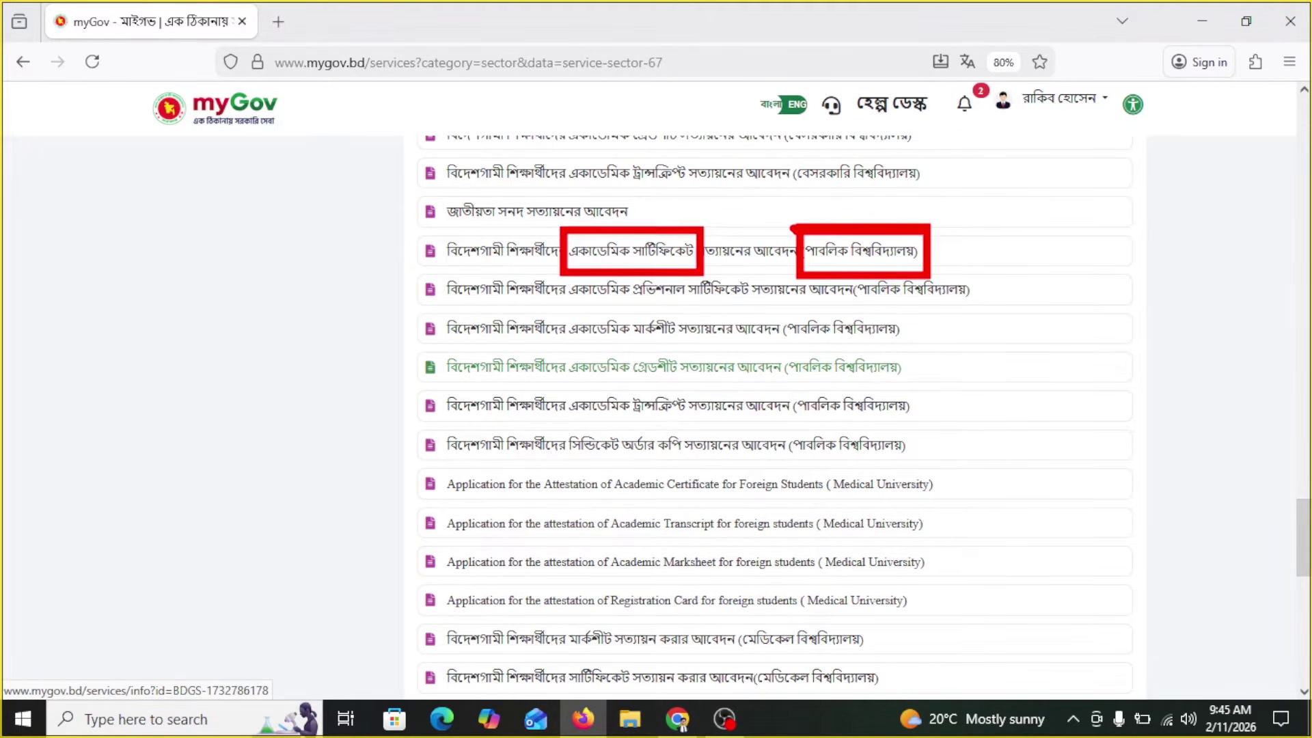
key("Escape")
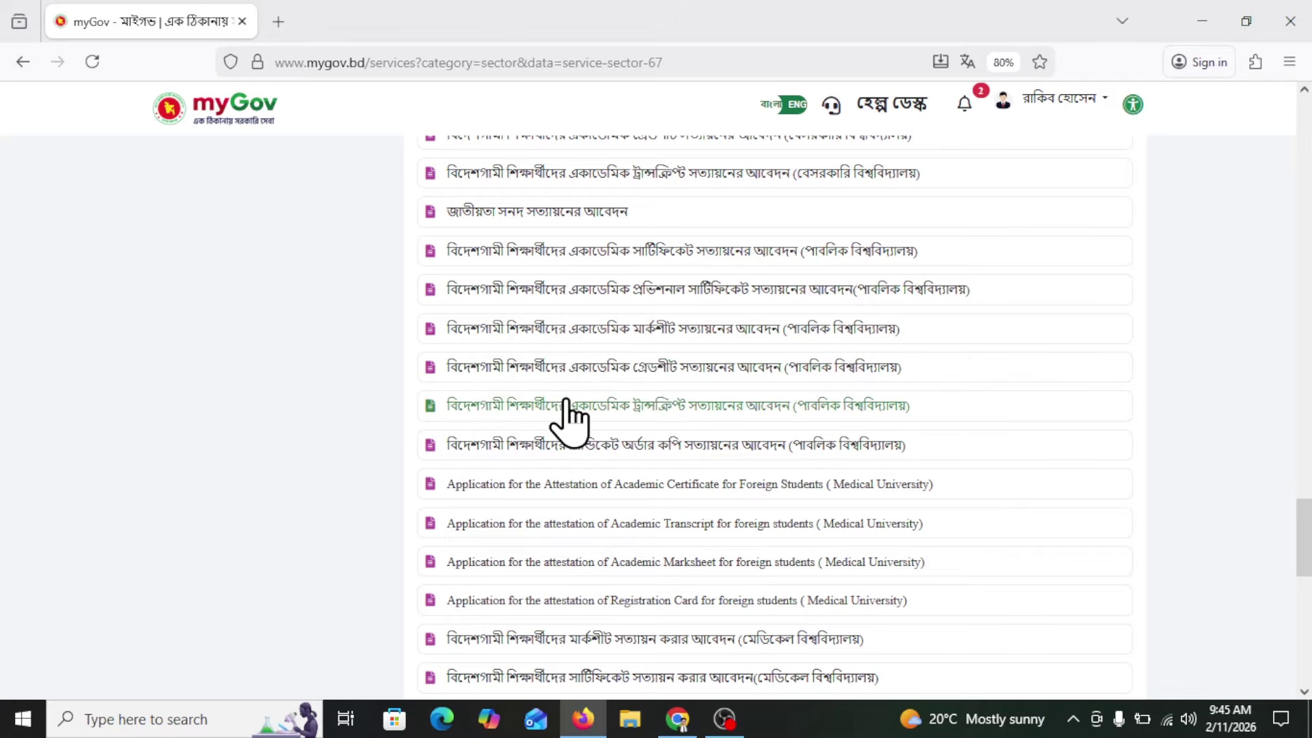
key("ctrl+2")
mouse_move(408, 231)
left_mouse_down()
mouse_move(853, 243)
mouse_move(968, 267)
left_mouse_up()
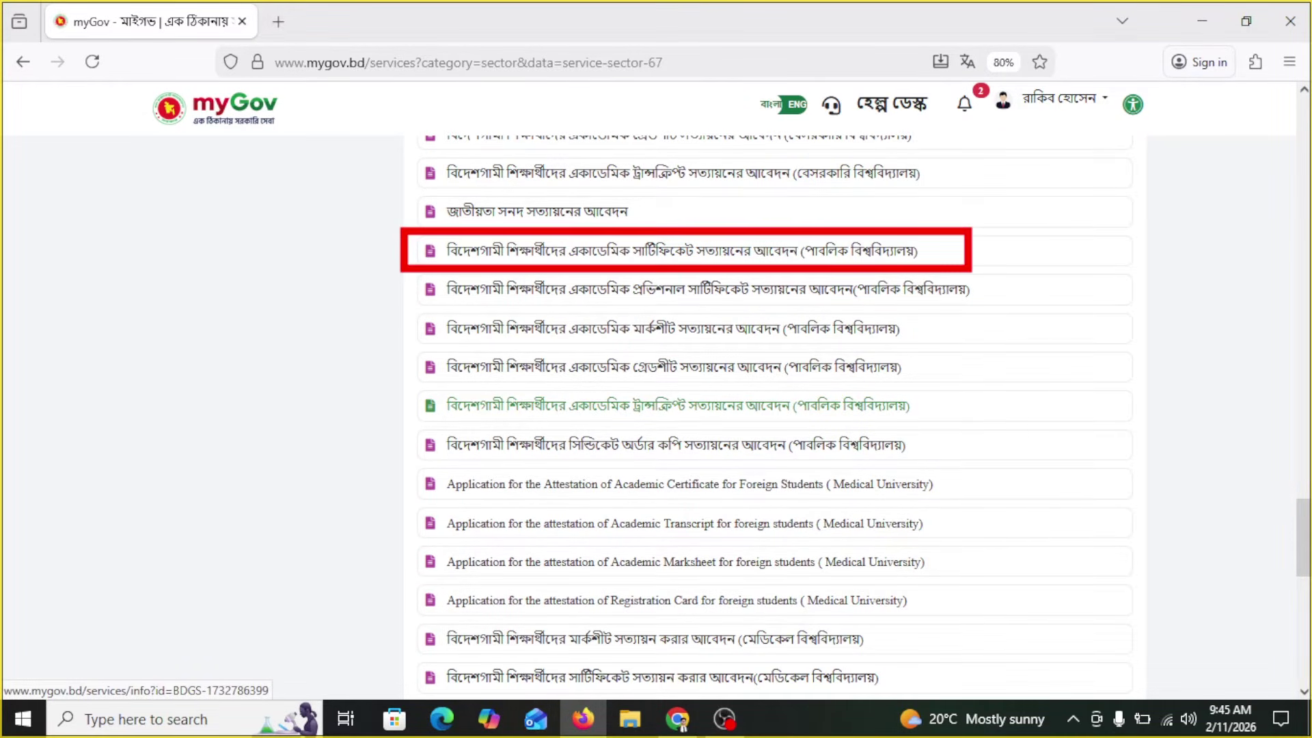
mouse_move(403, 268)
left_mouse_down()
mouse_move(1015, 325)
mouse_move(999, 313)
left_mouse_up()
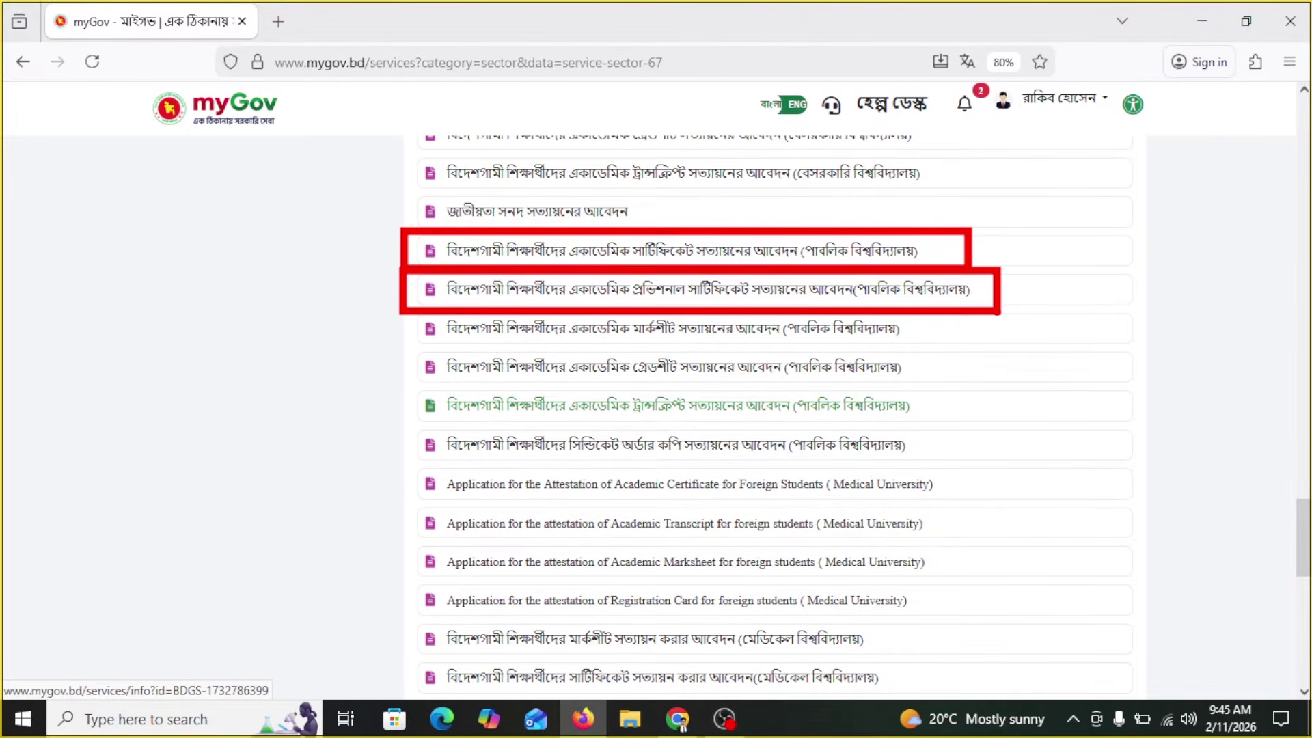
key("Escape")
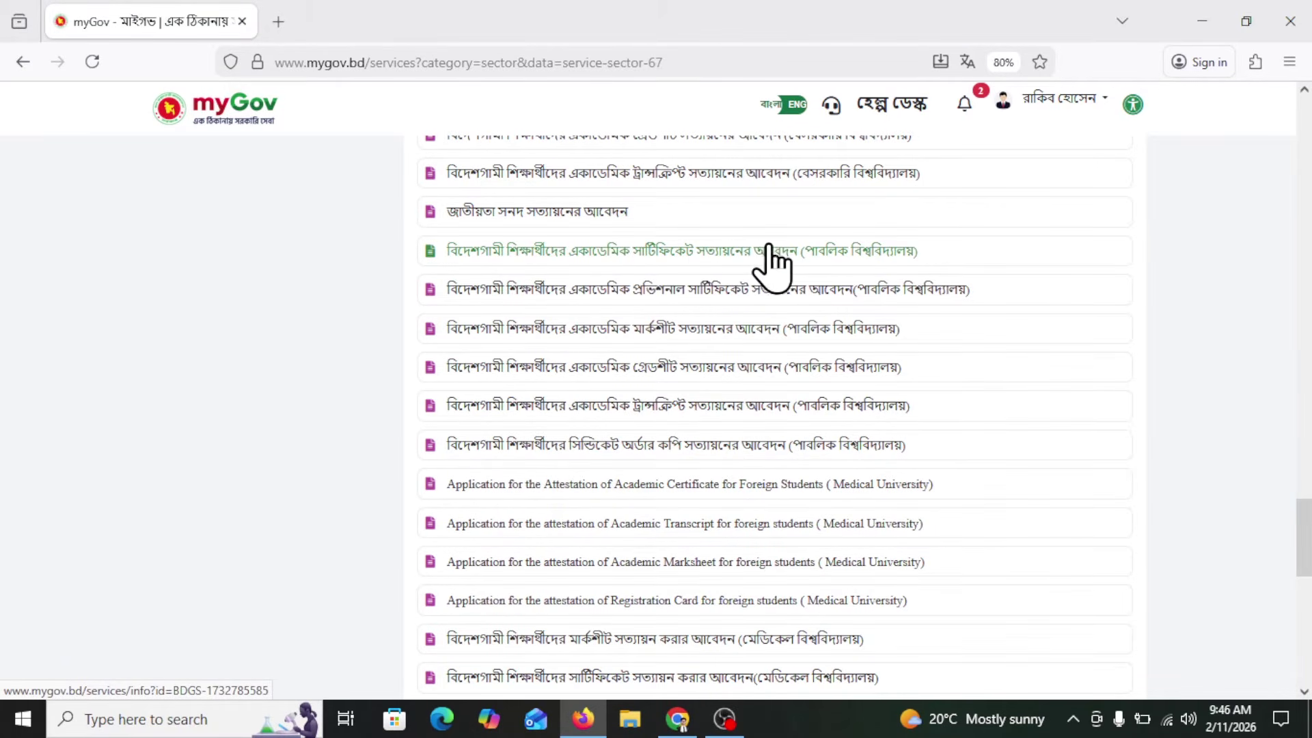
left_click(829, 247)
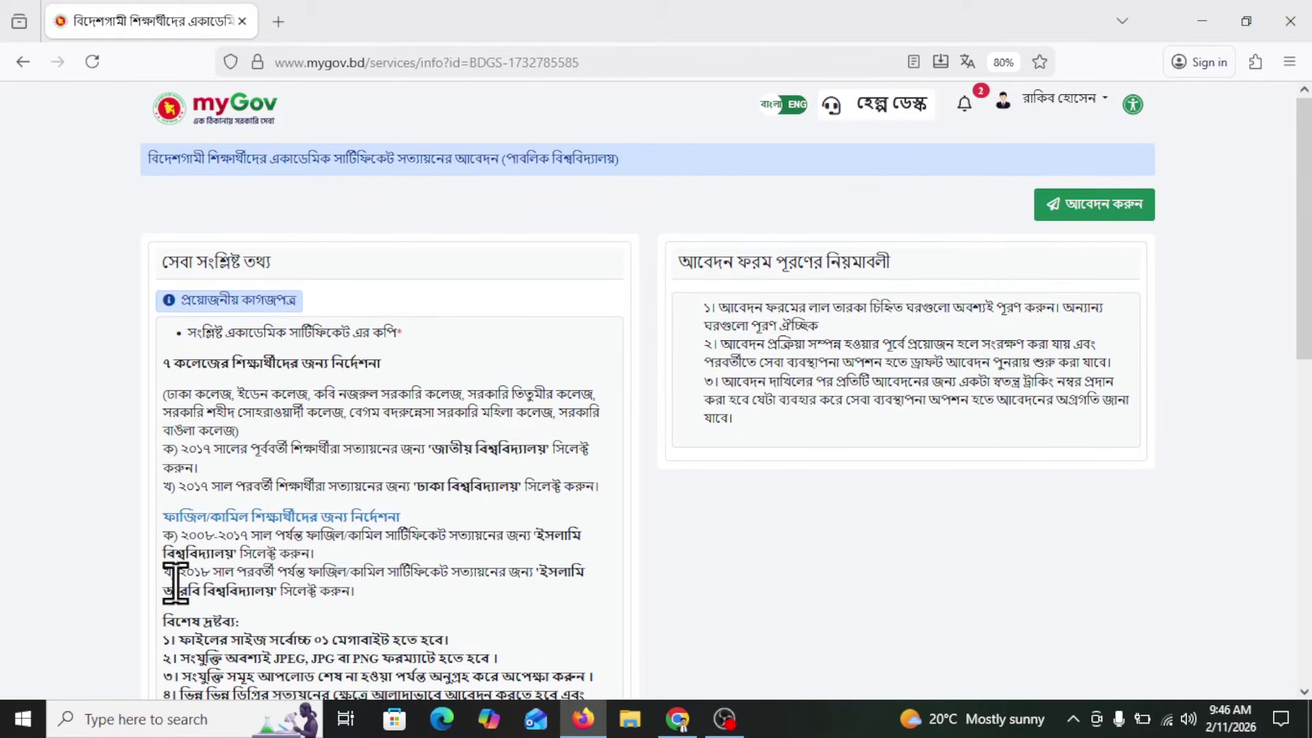
scroll(207, 546, "down", 2)
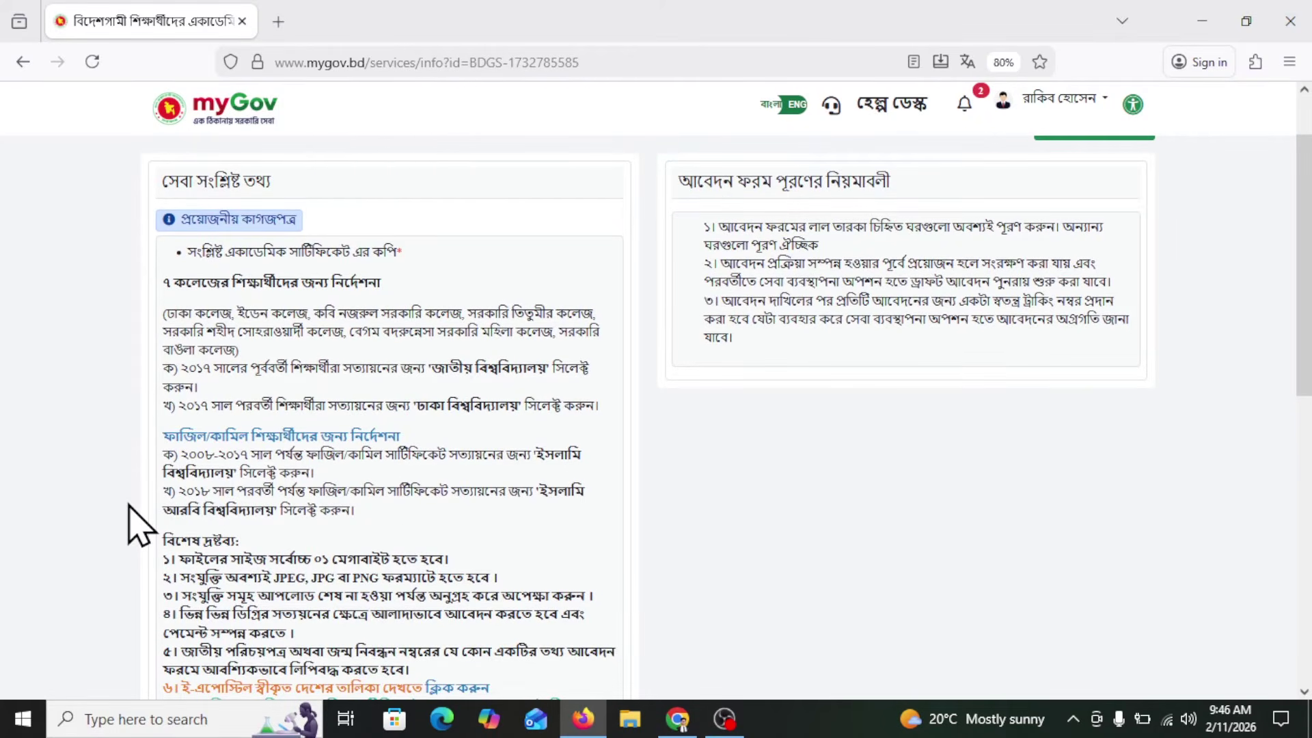
scroll(205, 526, "down", 2)
scroll(383, 458, "up", 2)
scroll(376, 444, "up", 2)
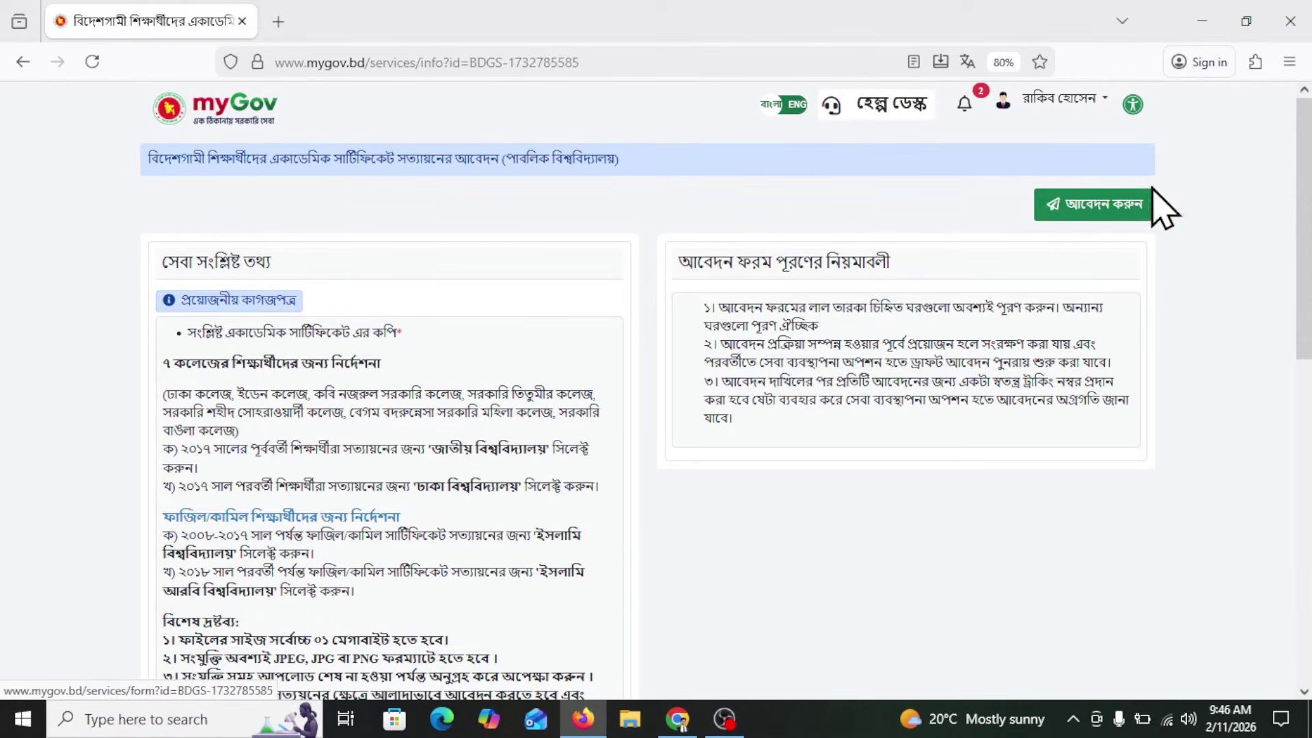
left_click(1096, 204)
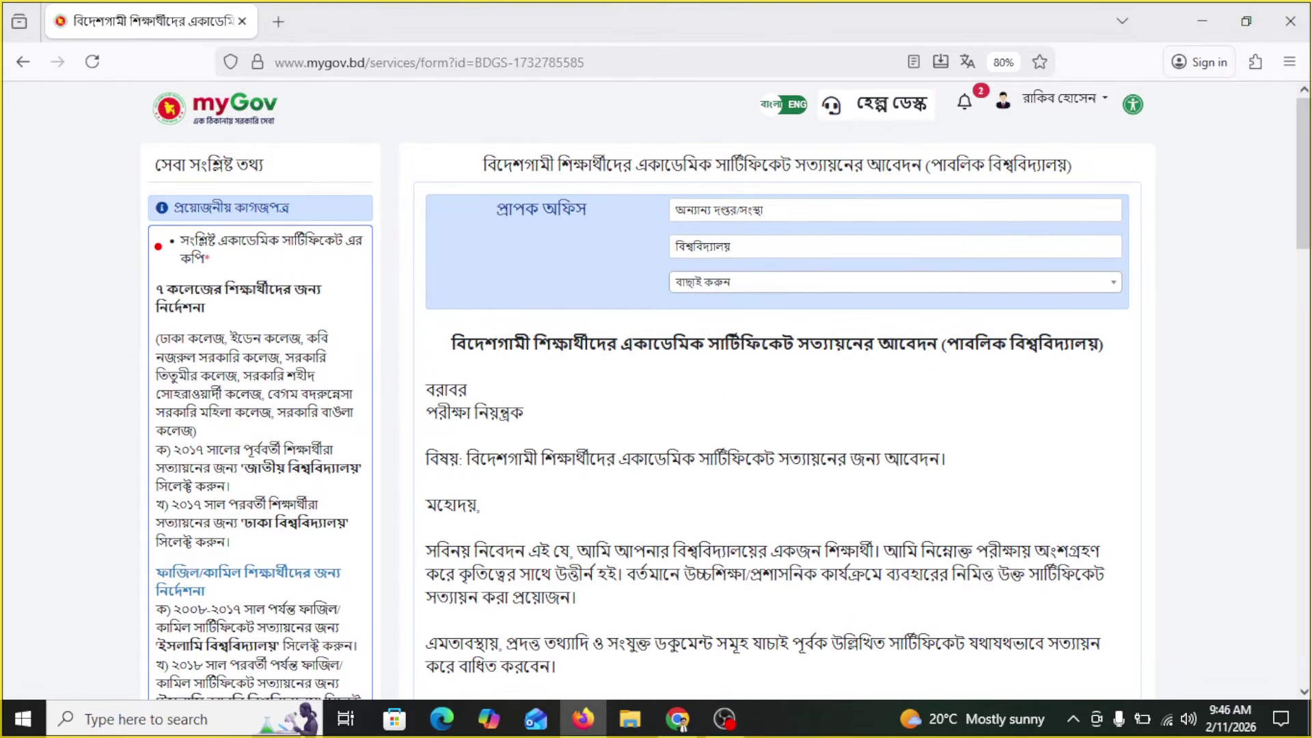
left_click_drag(158, 213, 375, 278)
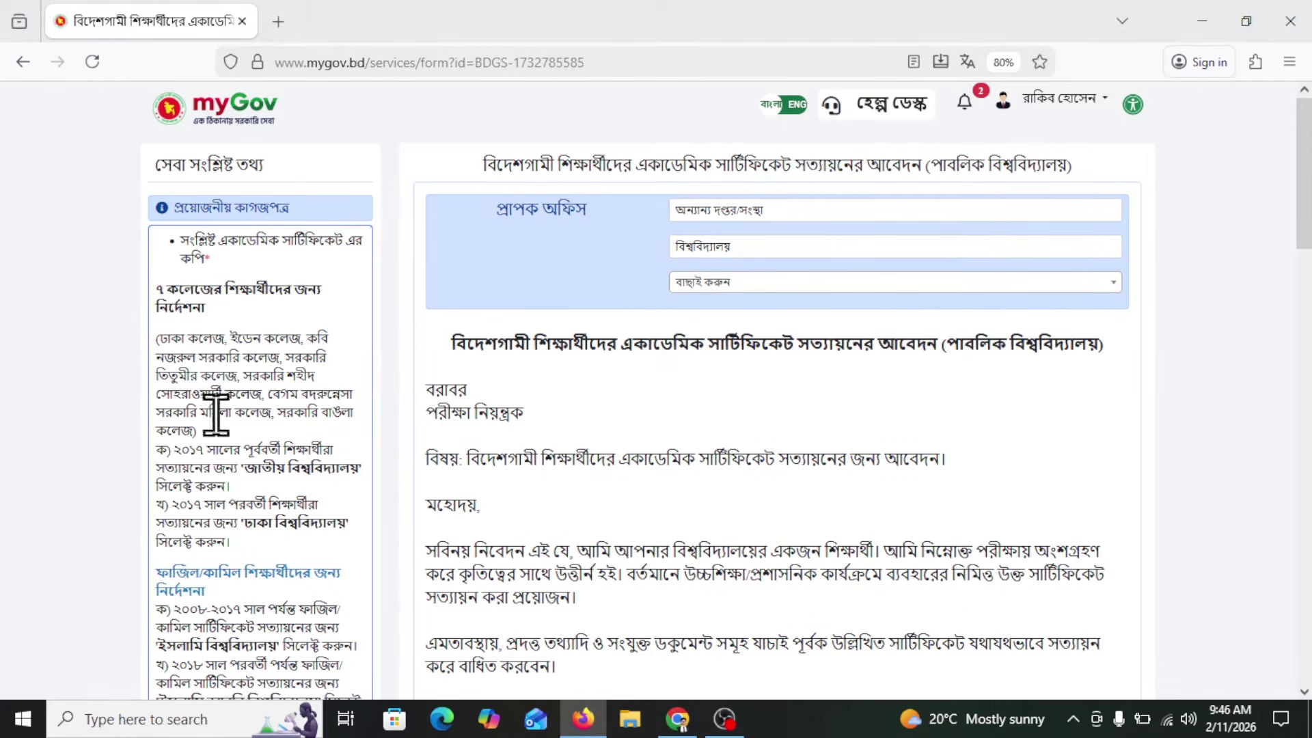
scroll(211, 474, "down", 3)
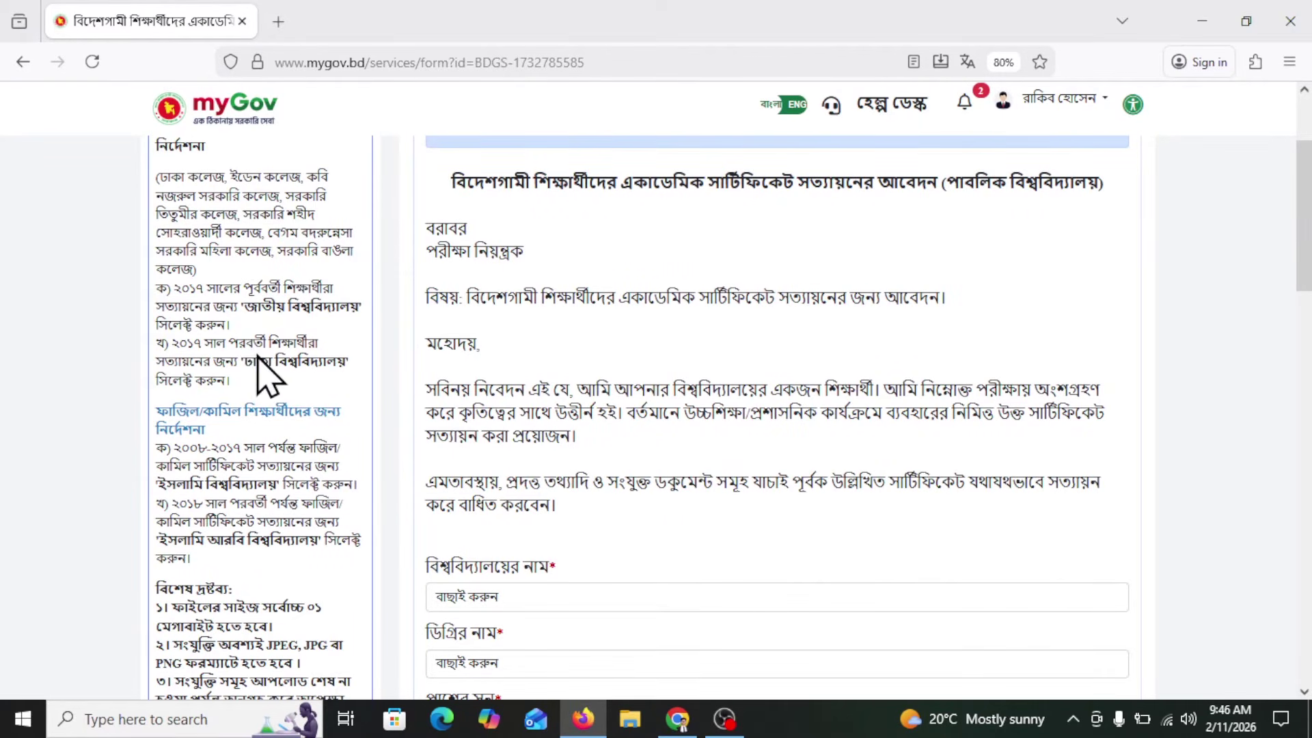
left_click_drag(240, 360, 301, 383)
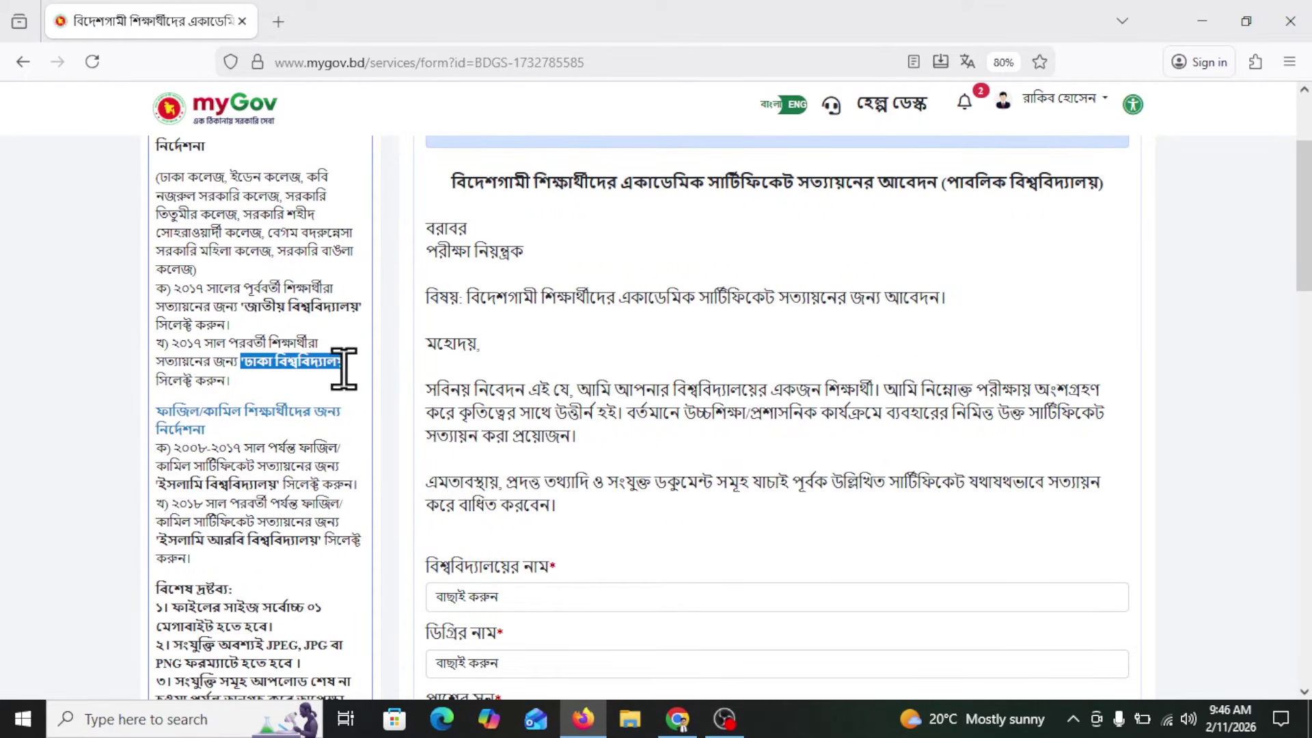
left_click(232, 302)
left_click_drag(197, 296, 361, 307)
left_click(307, 300)
left_click(364, 313)
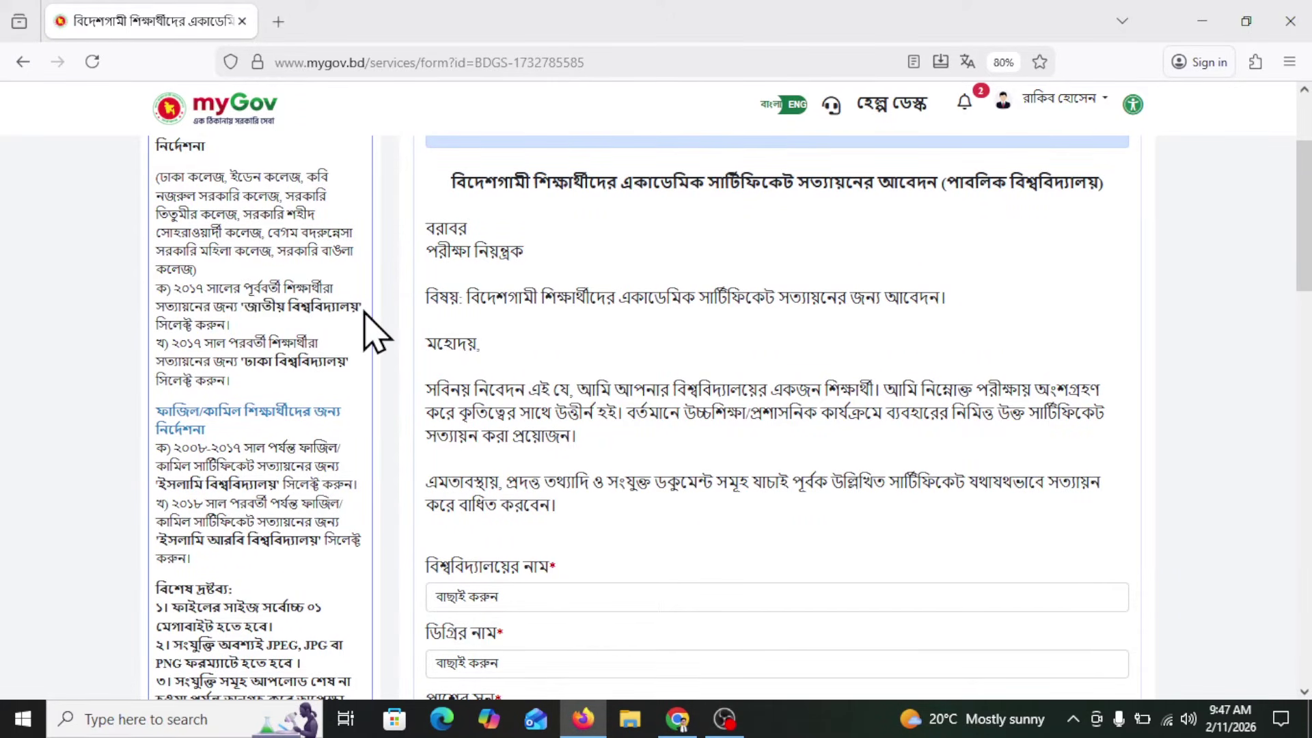
scroll(337, 310, "down", 5)
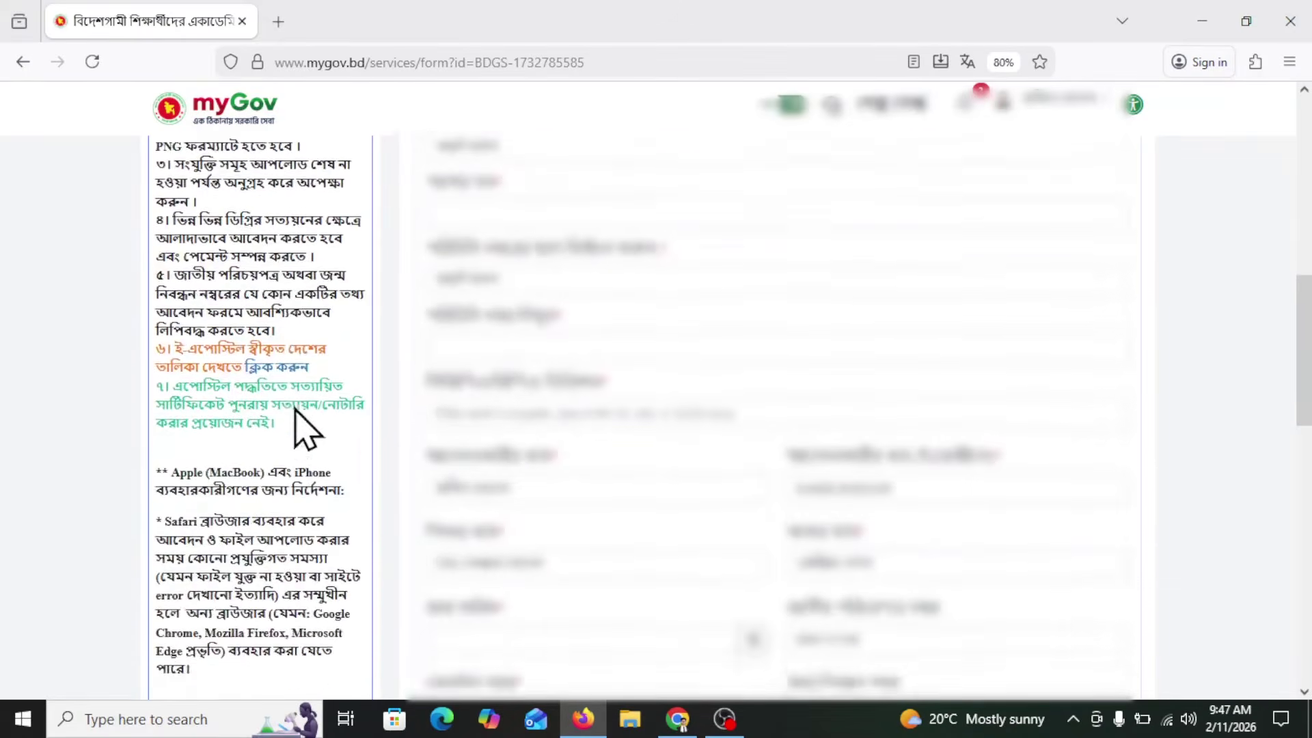
scroll(293, 425, "down", 8)
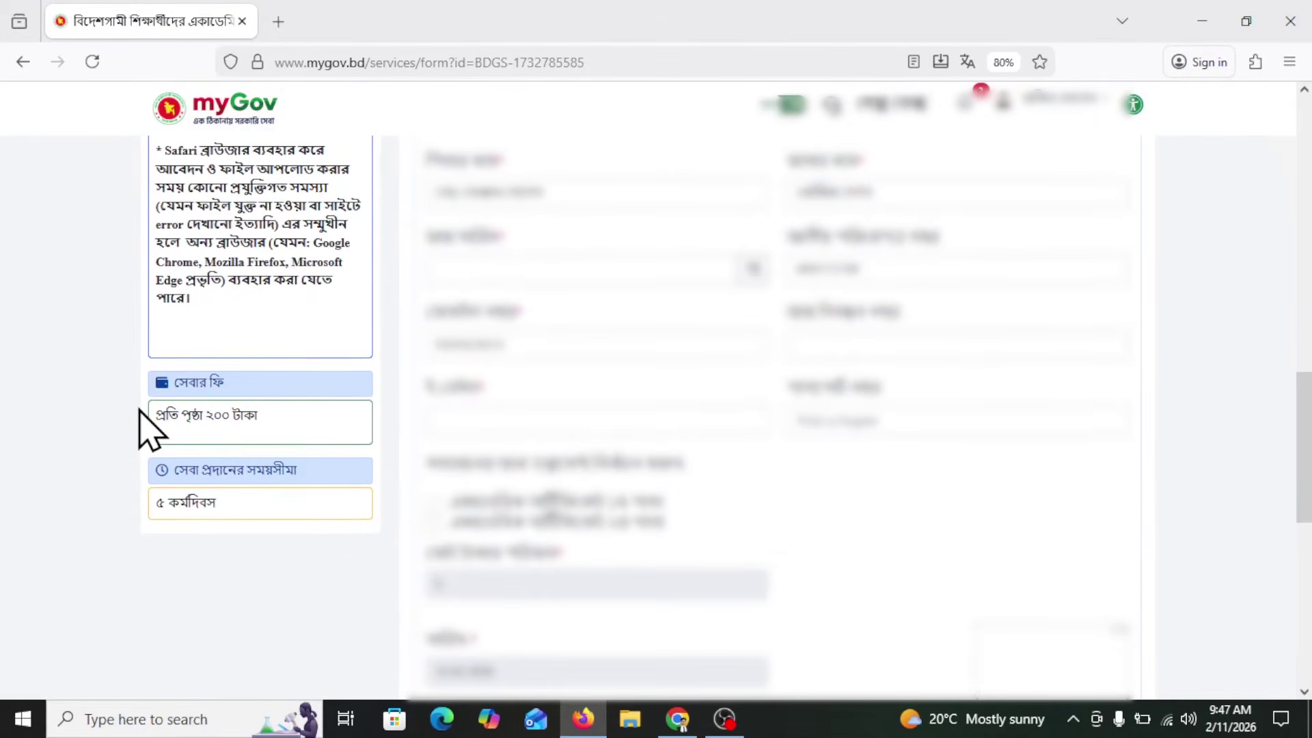
left_click_drag(147, 419, 269, 413)
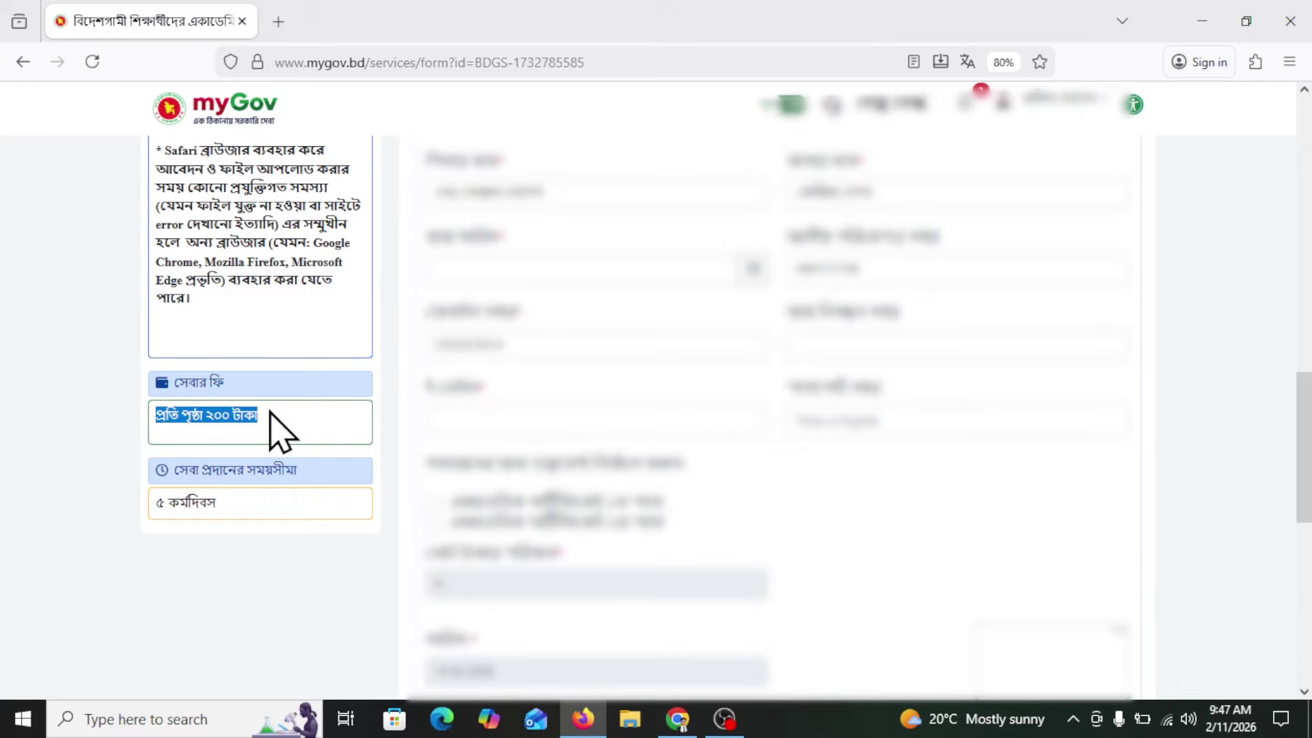
left_click(270, 412)
left_click_drag(152, 503, 214, 503)
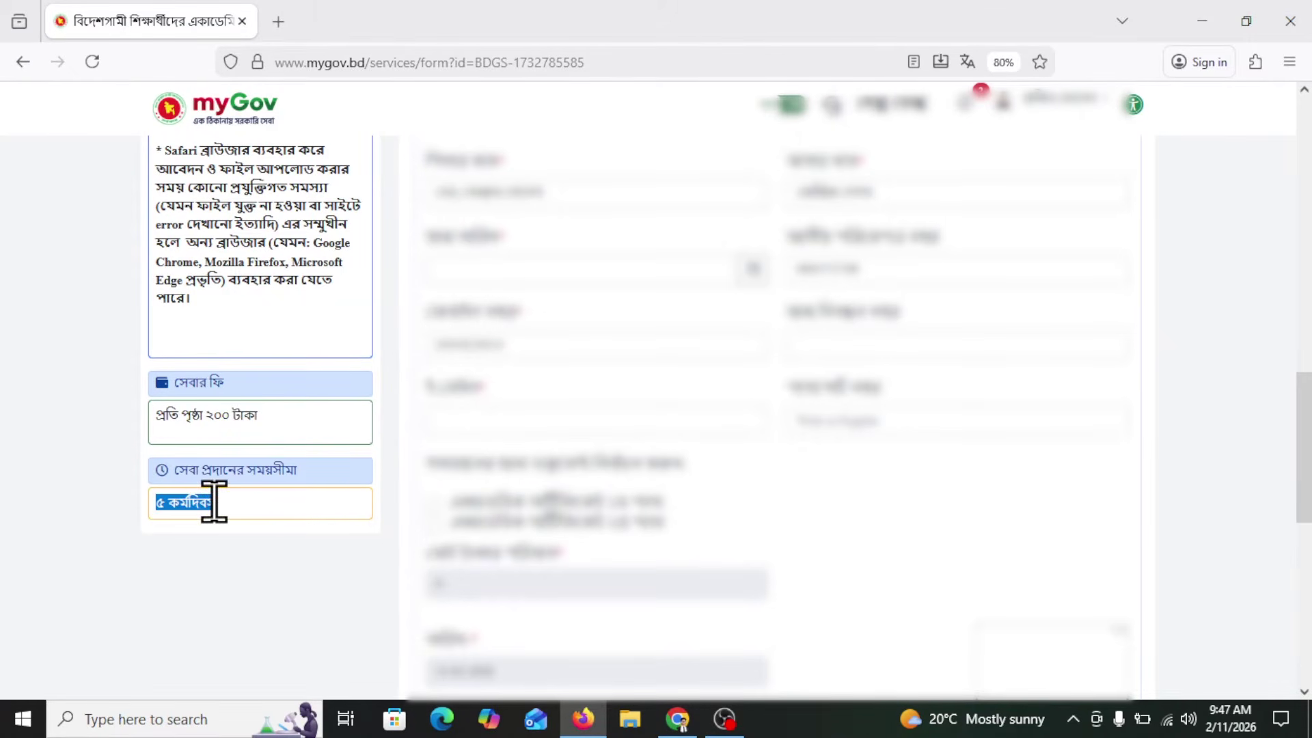
left_click(306, 504)
scroll(540, 539, "up", 10)
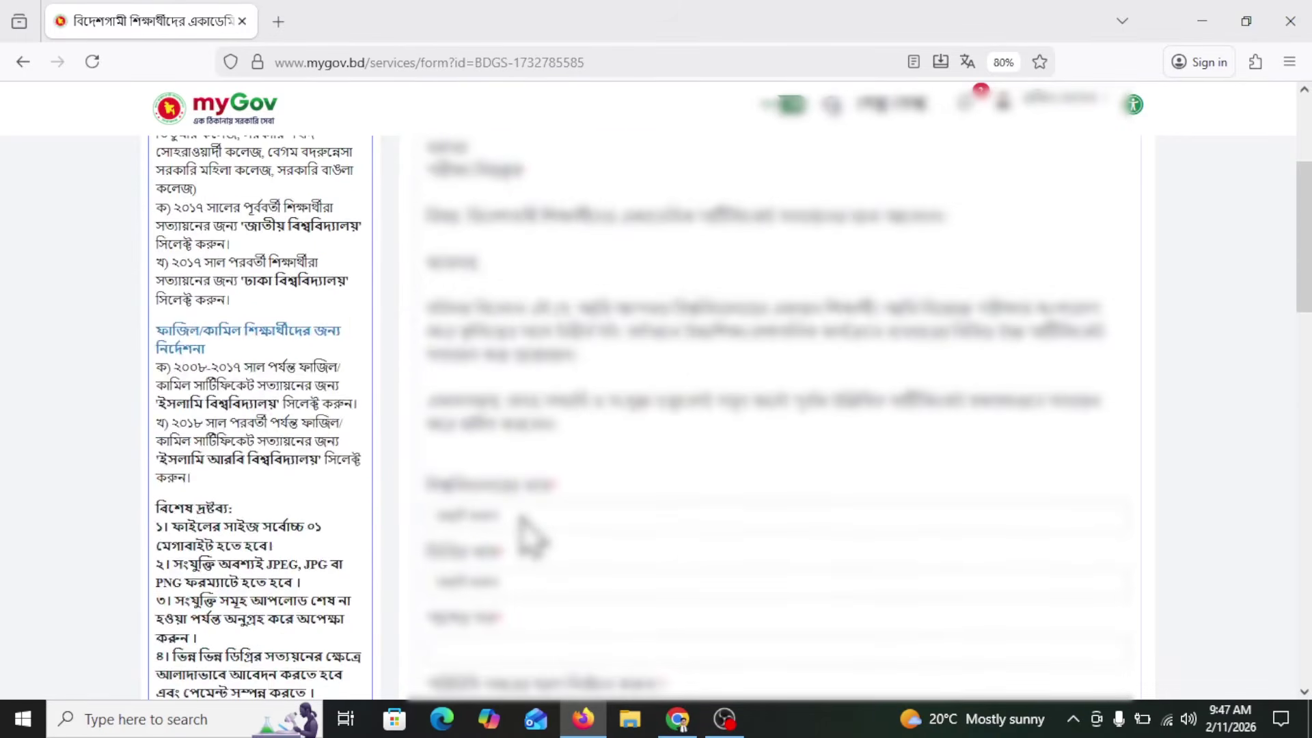
scroll(526, 533, "up", 4)
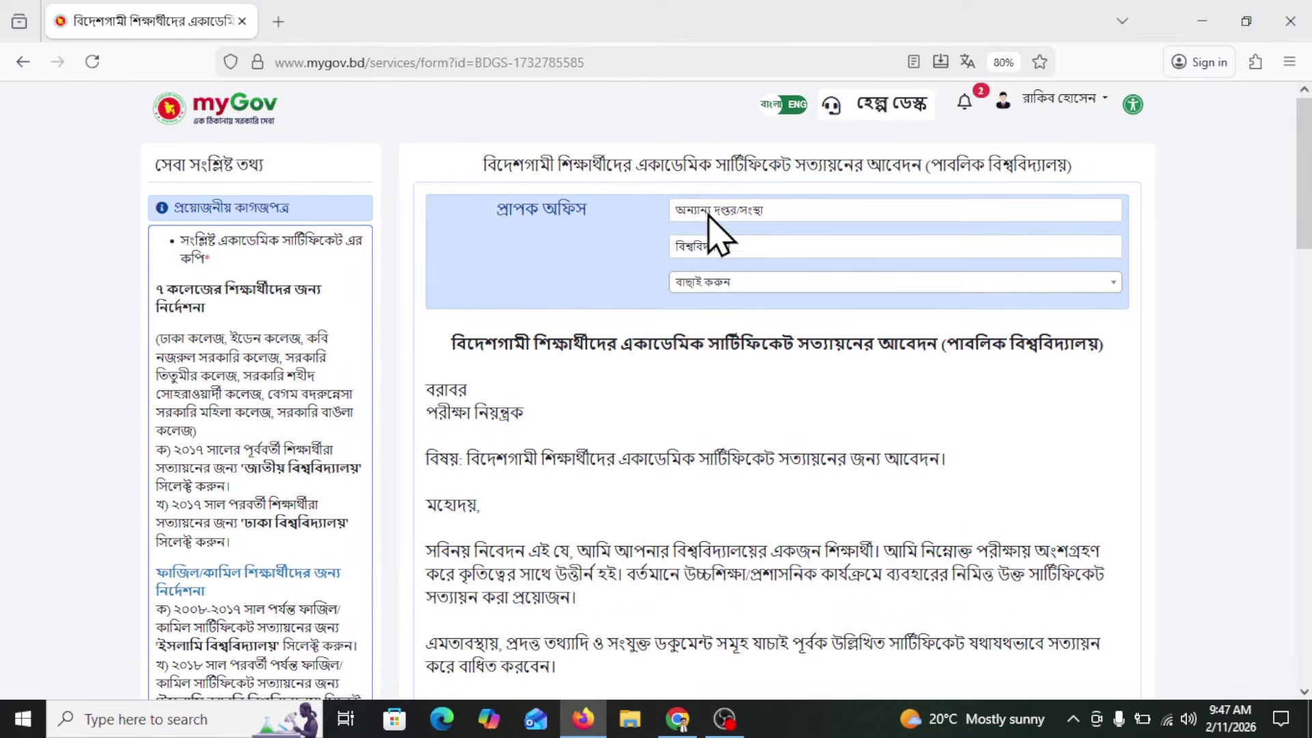
Step: Choose জাতীয় বিশ্ববিদ্যালয় as the recipient office
left_click(713, 288)
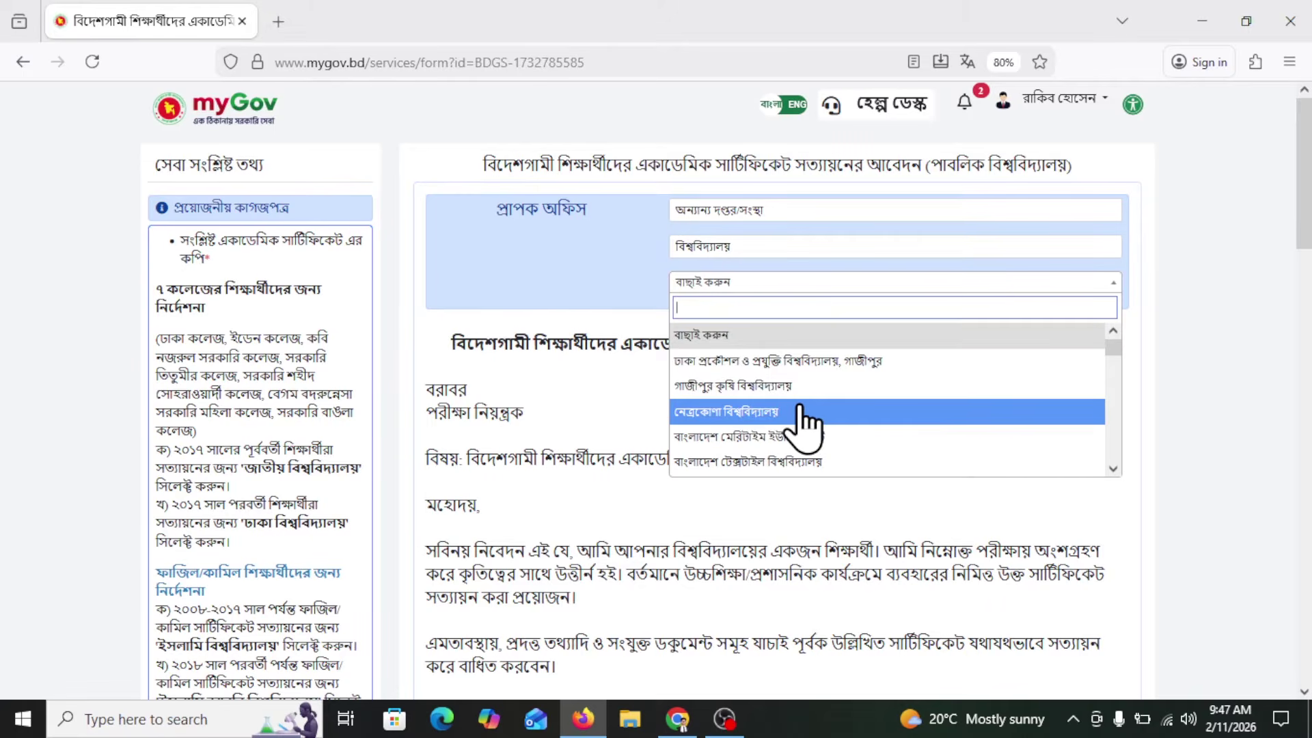
scroll(799, 427, "down", 10)
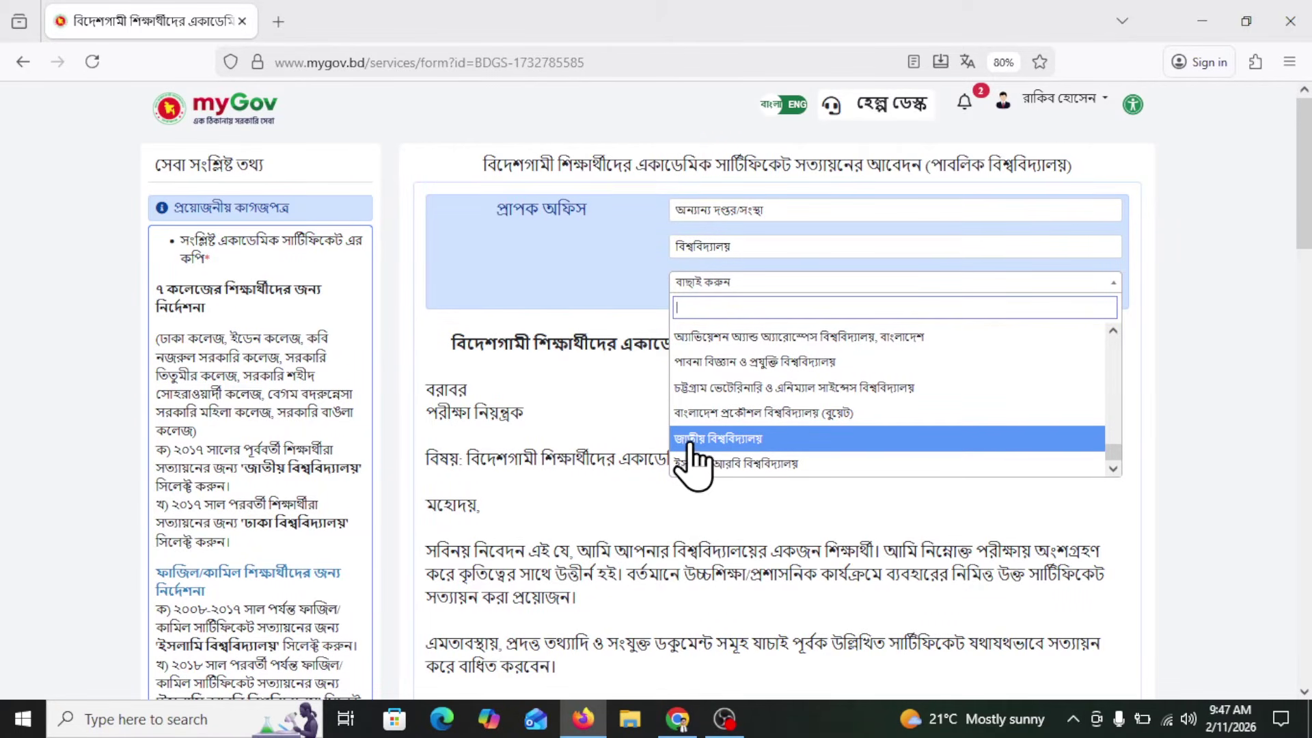
left_click(727, 439)
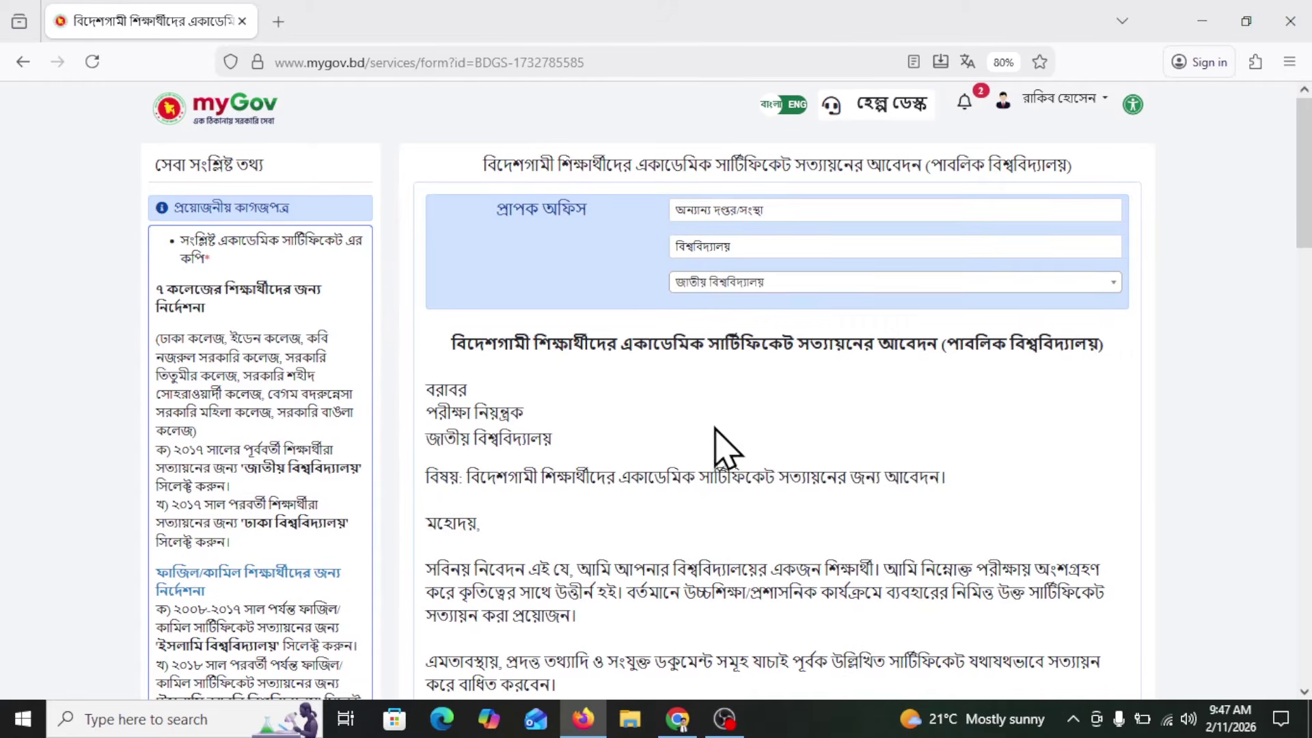
Step: Set the university to জাতীয় বিশ্ববিদ্যালয় and the degree to স্নাতক
scroll(726, 386, "down", 8)
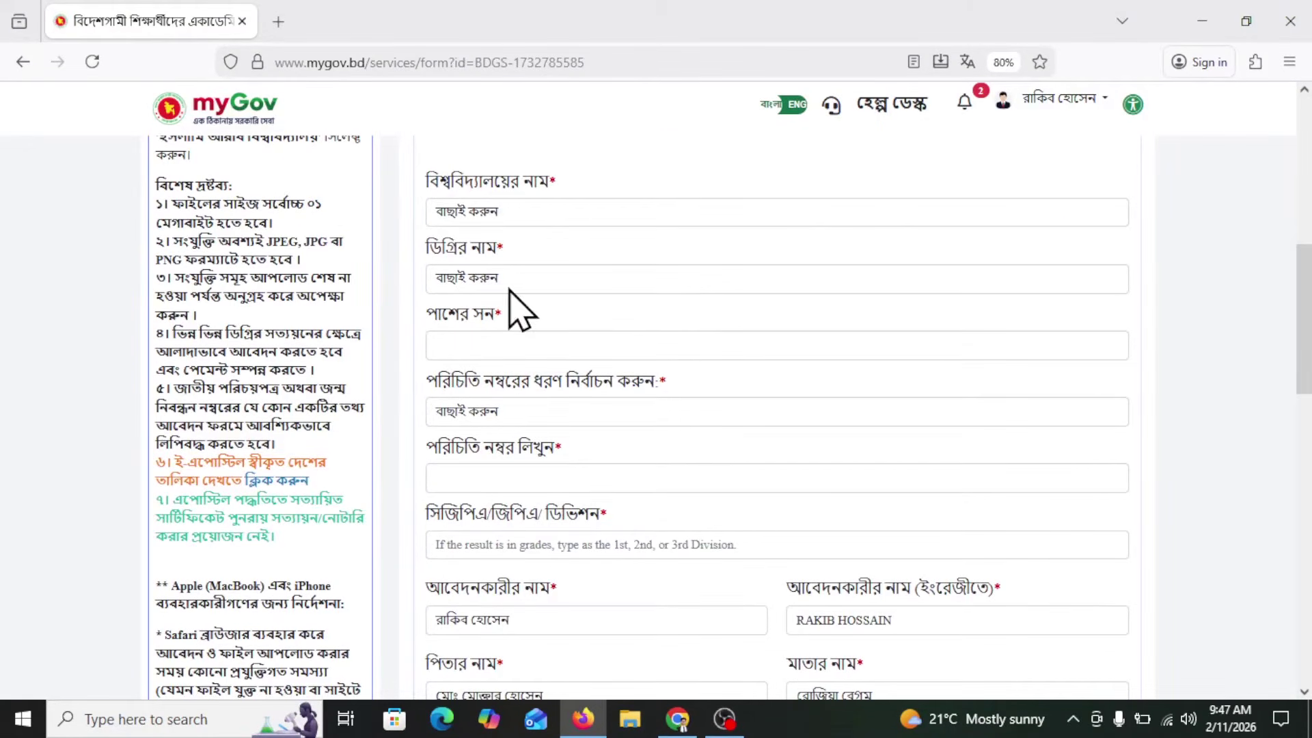
left_click(537, 209)
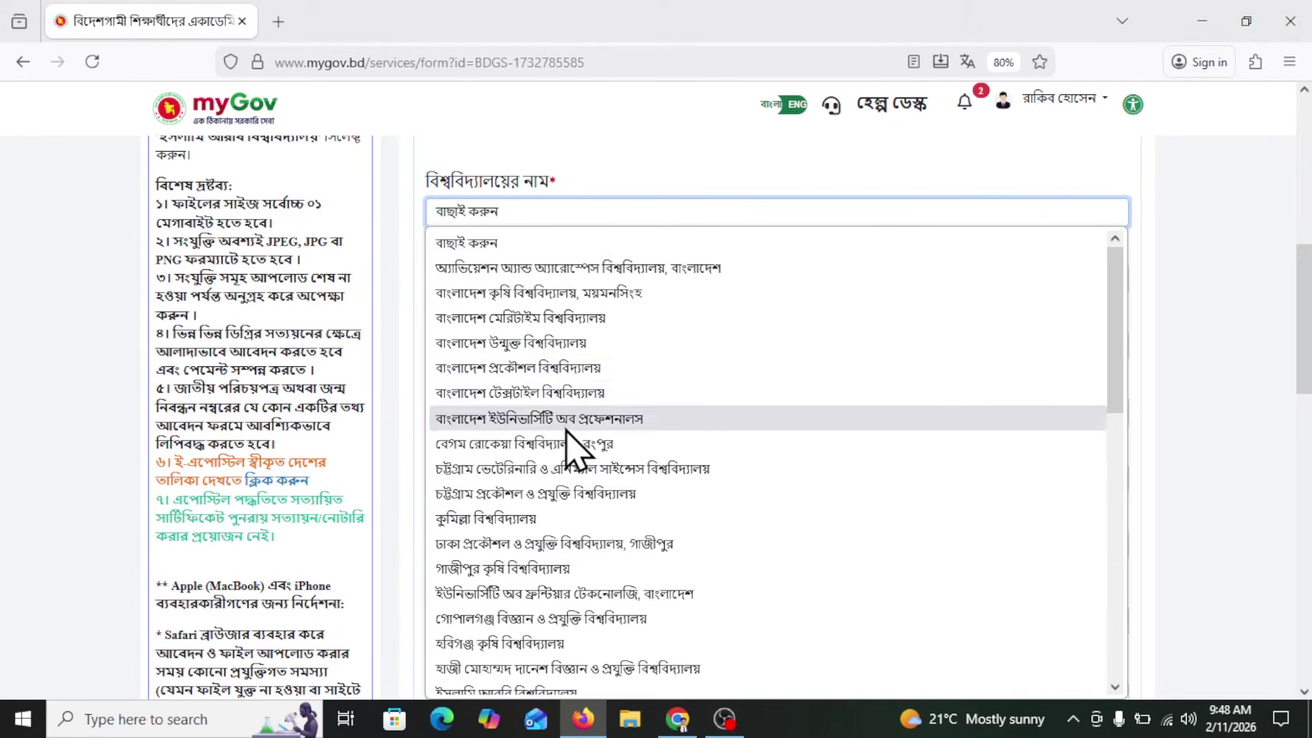
scroll(566, 431, "down", 5)
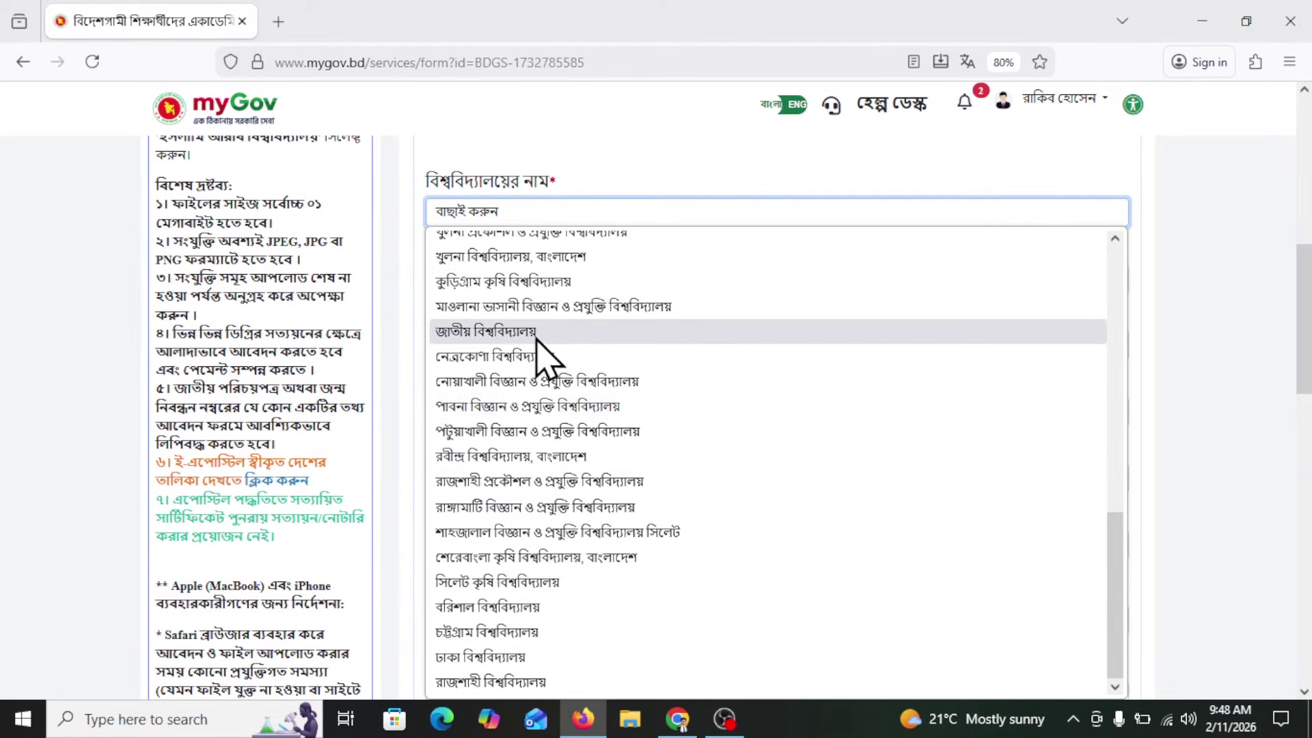
left_click(470, 334)
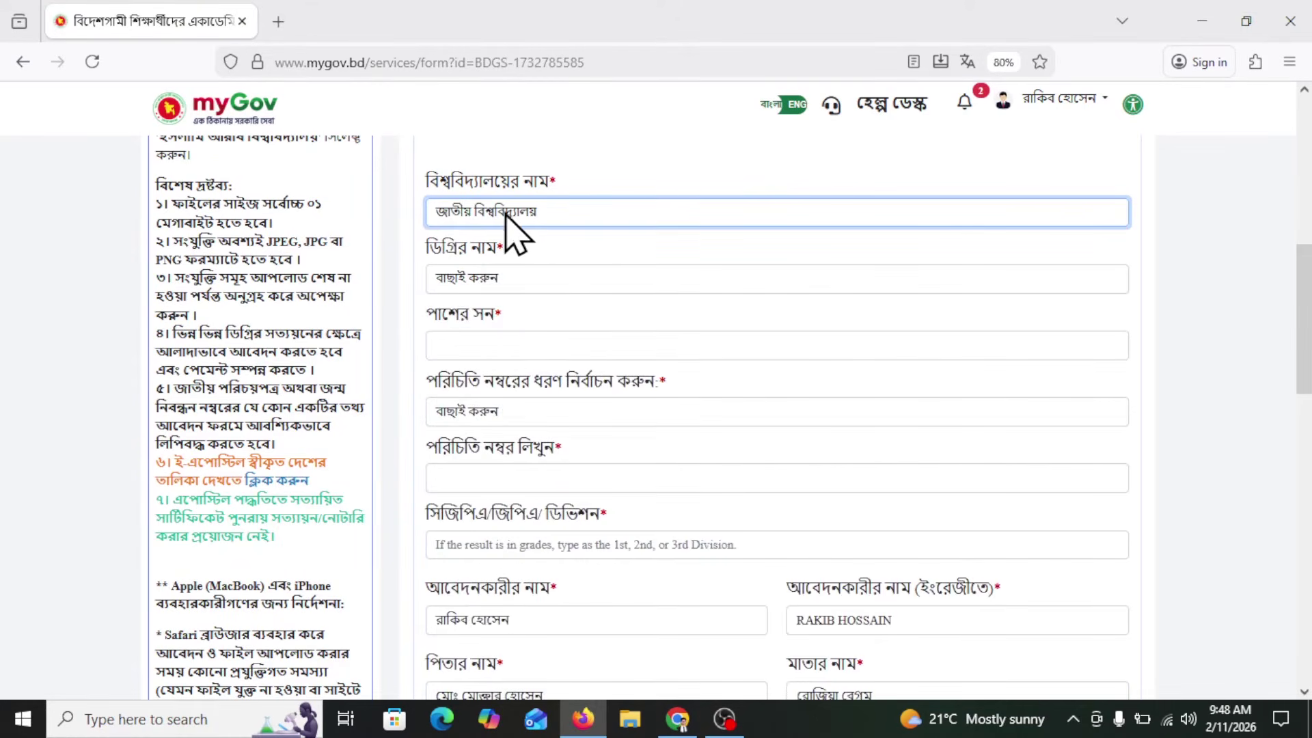
left_click(504, 279)
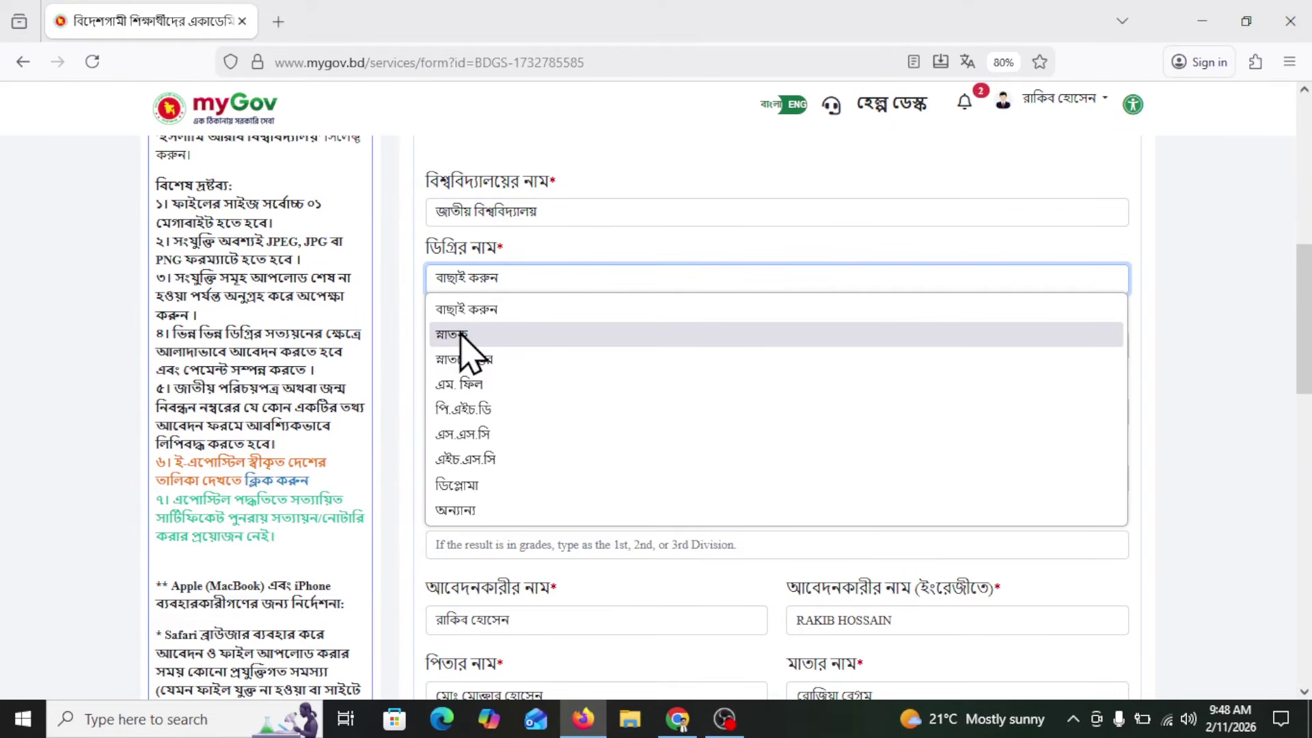
left_click(463, 340)
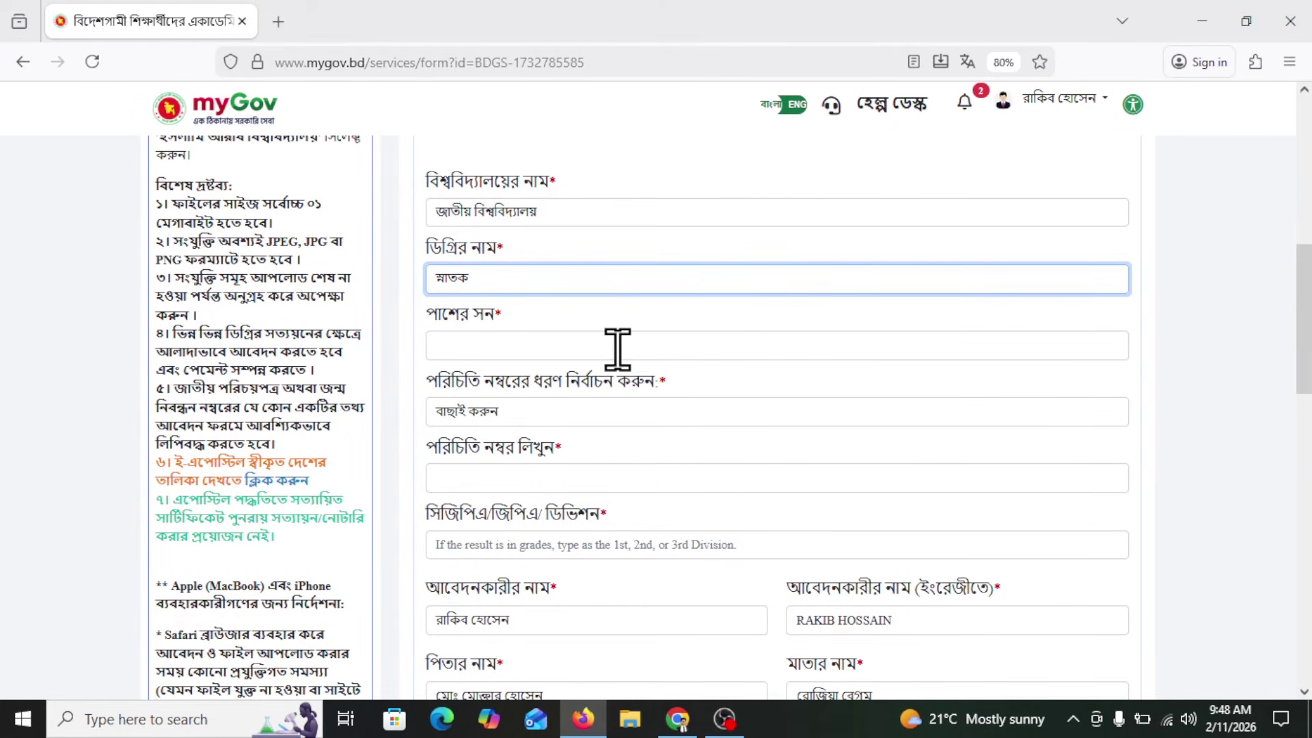
Step: Enter 2021 as the passing year (পাশের সন)
left_click(483, 344)
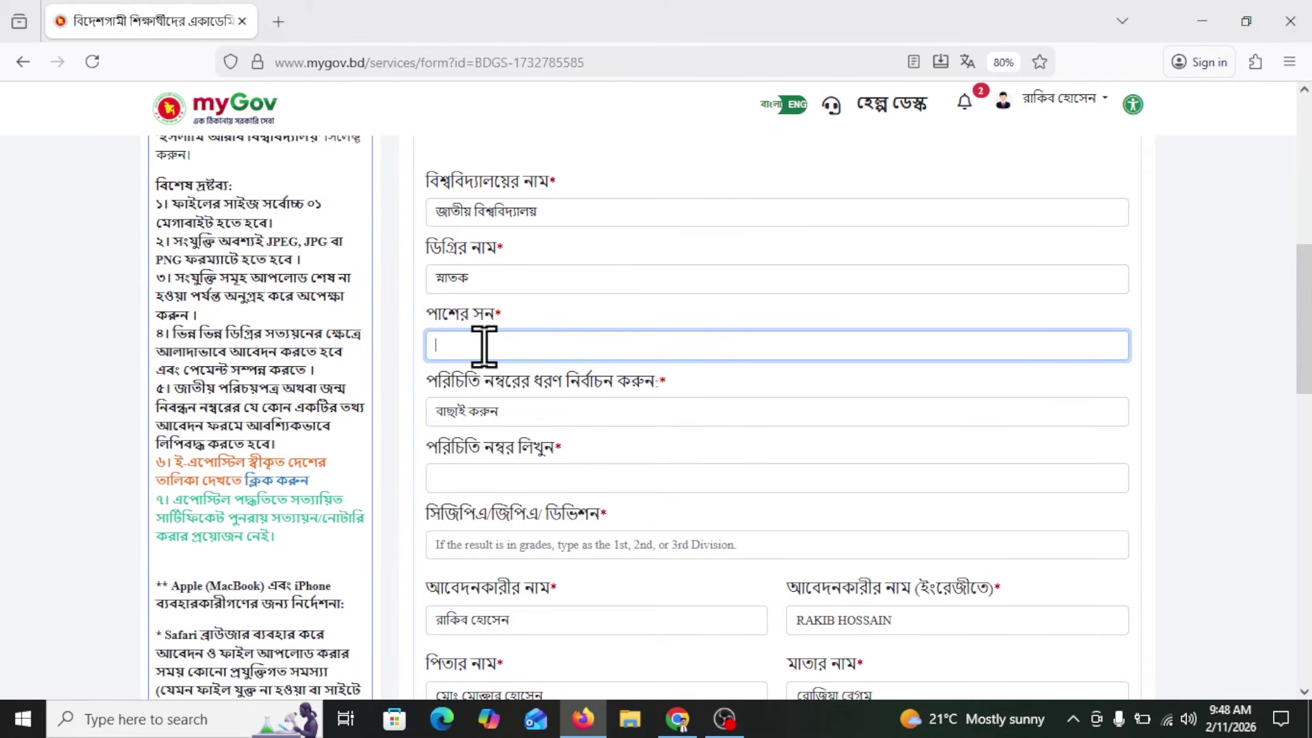
type("2021")
scroll(484, 402, "down", 2)
left_click_drag(426, 301, 654, 297)
scroll(673, 328, "down", 2)
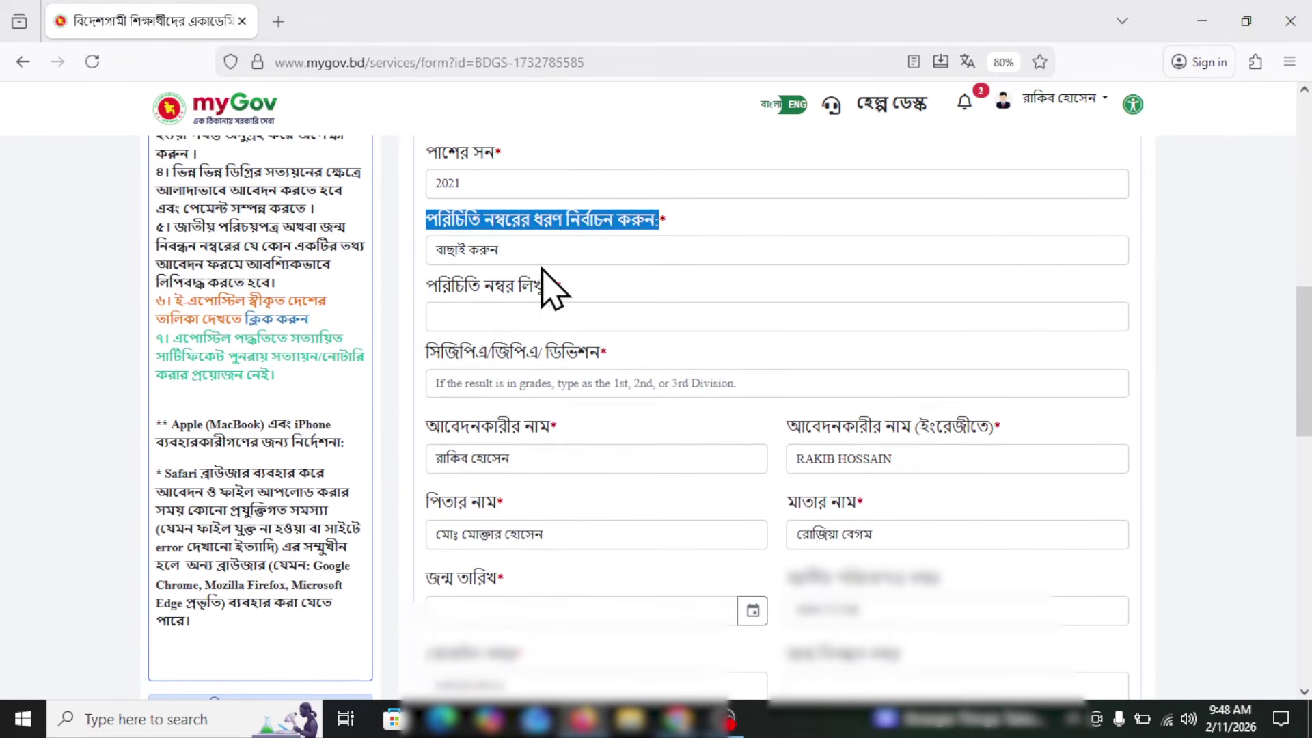
Step: Set the ID type to রেজিস্ট্রেশন নম্বর and enter the registration number
left_click(516, 251)
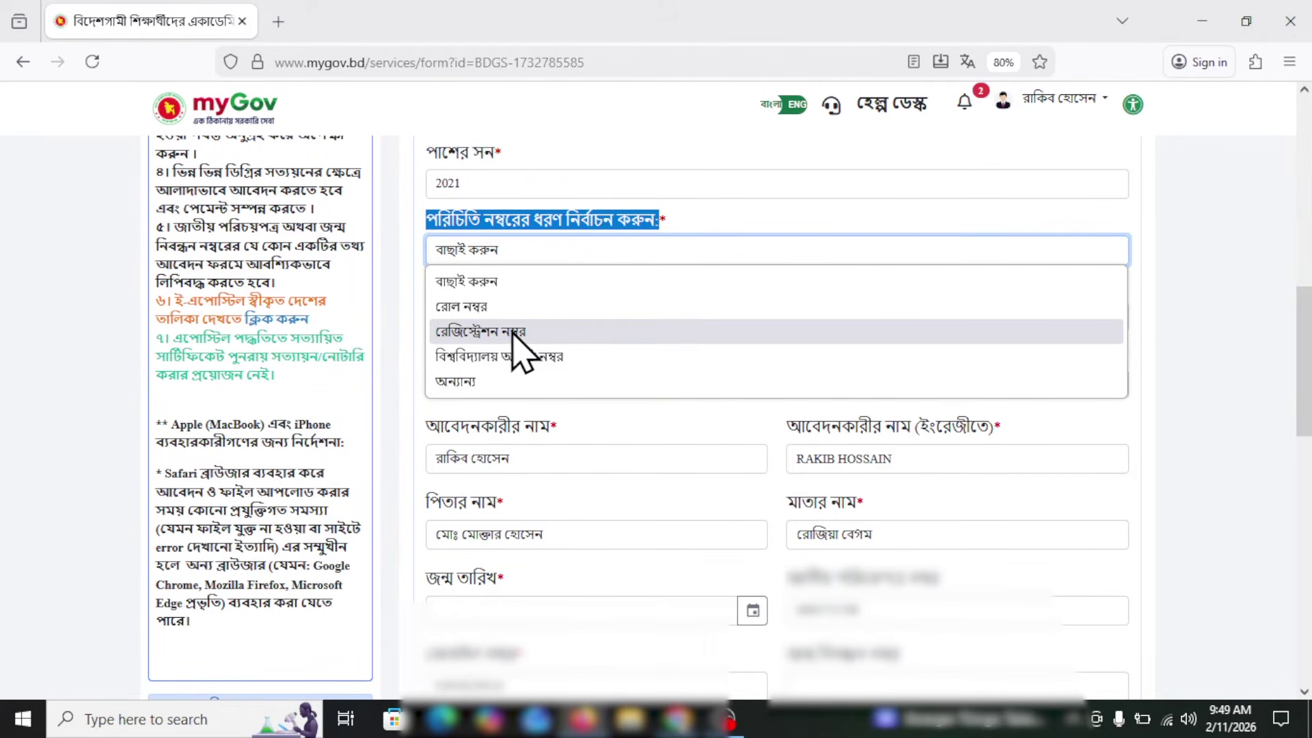
left_click(513, 332)
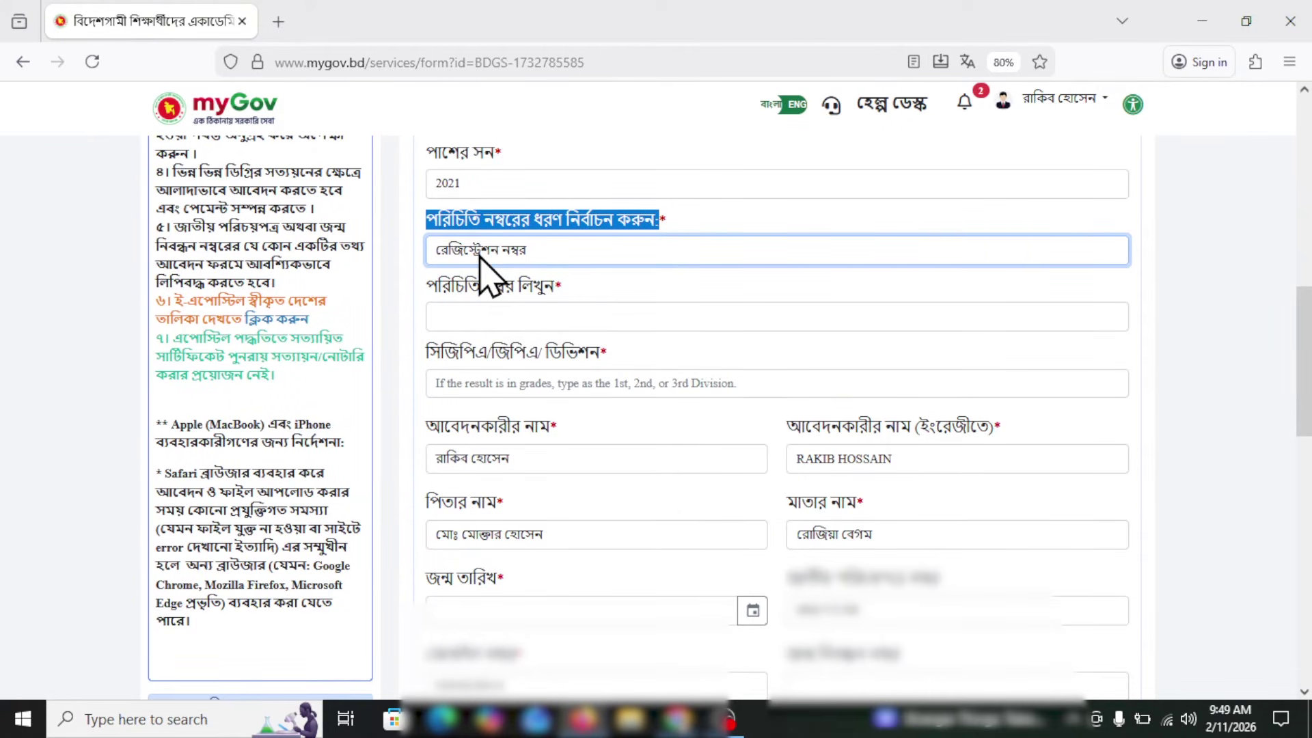
left_click(470, 314)
left_click(433, 313)
left_click(442, 313)
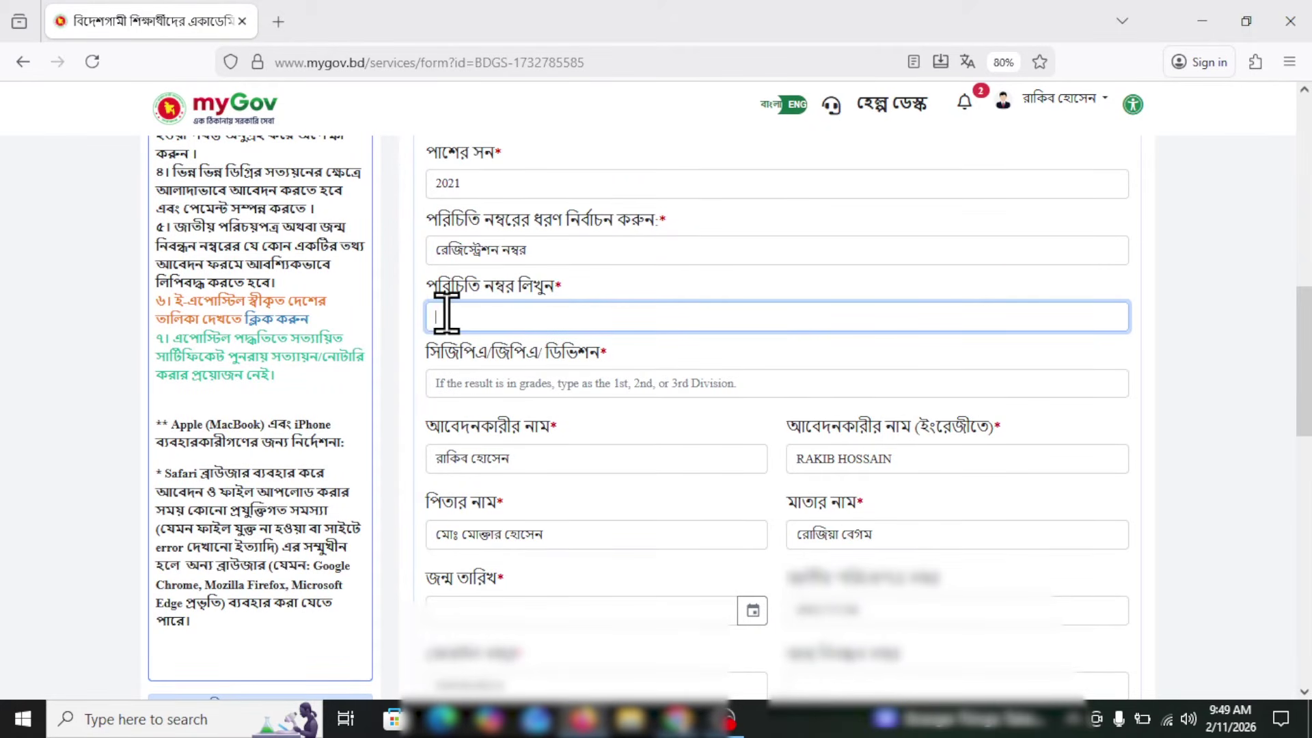
left_click(491, 254)
left_click(489, 309)
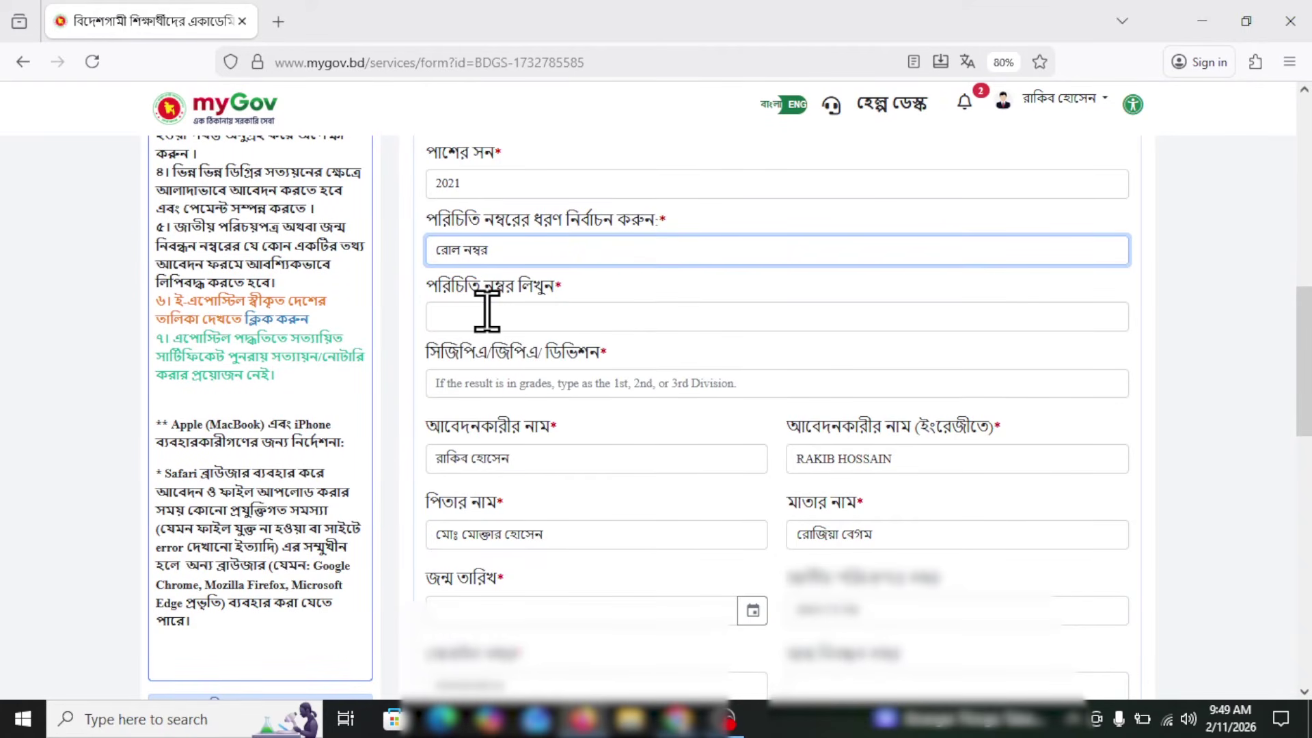
left_click(439, 312)
left_click(441, 315)
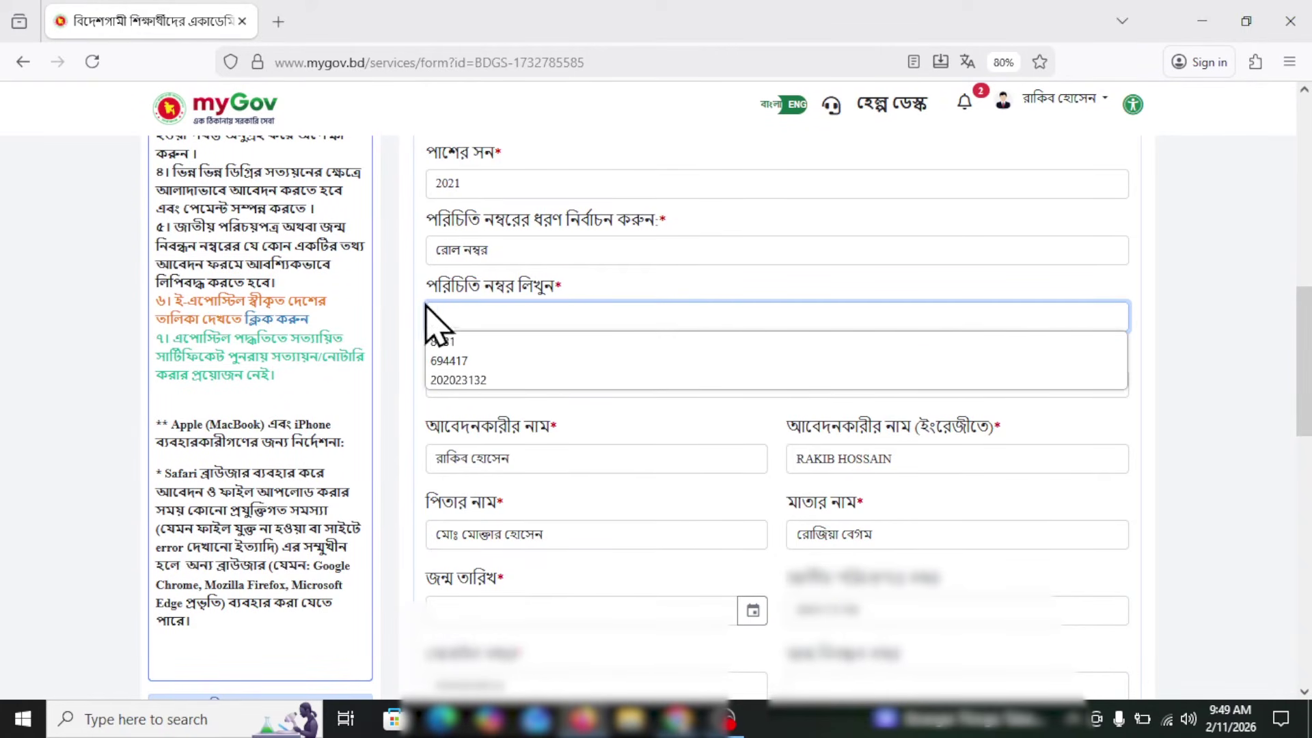
left_click(503, 252)
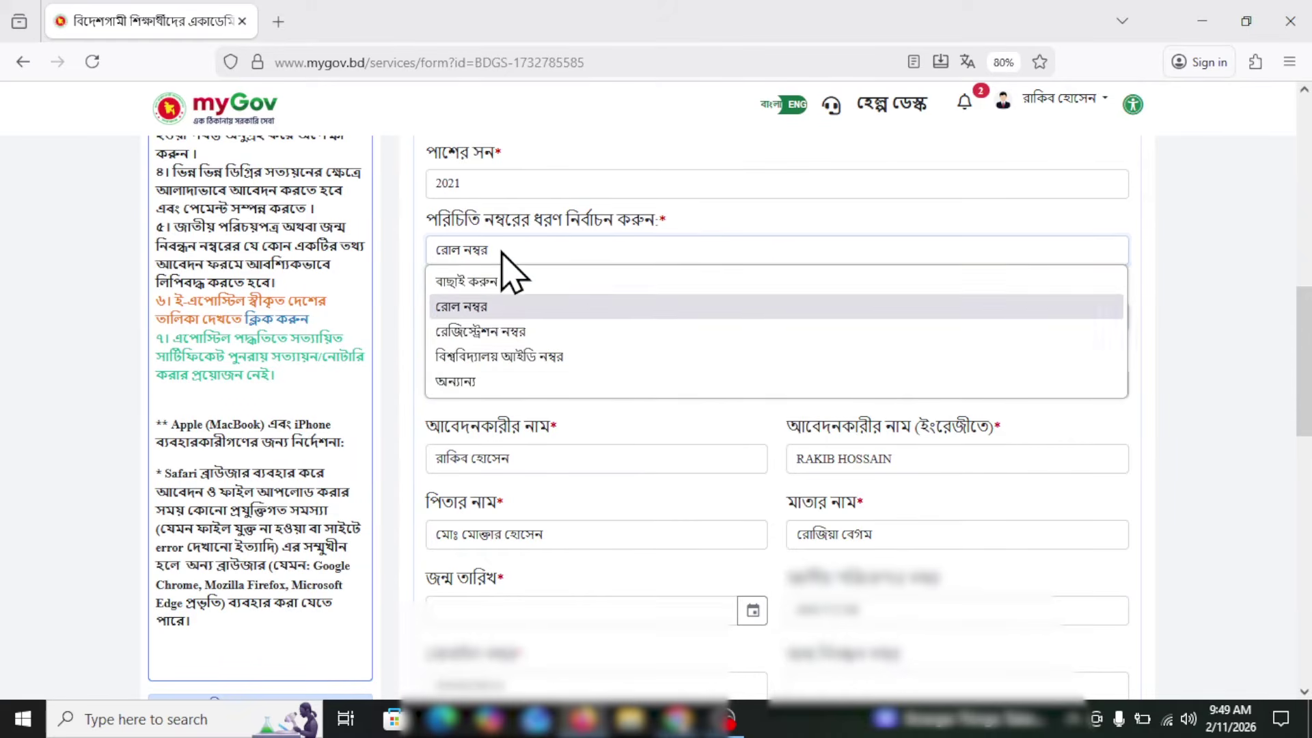
left_click(504, 331)
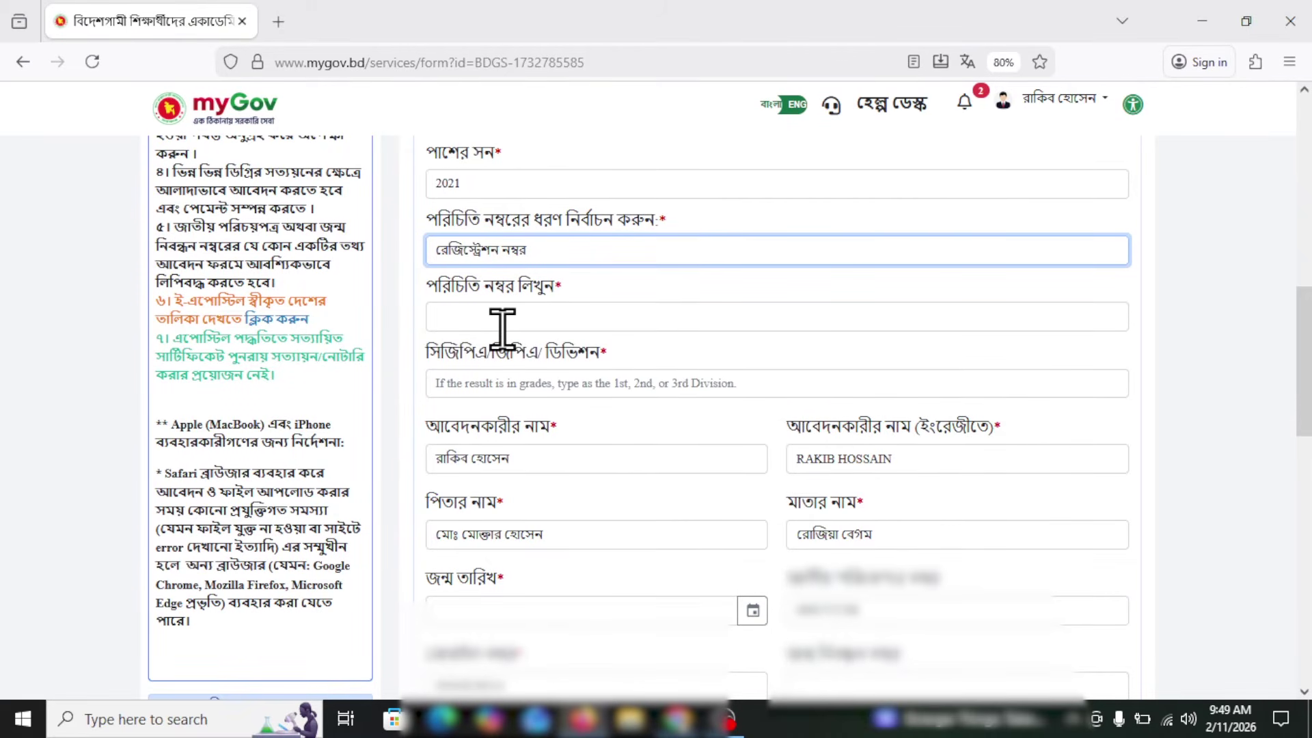
left_click(488, 311)
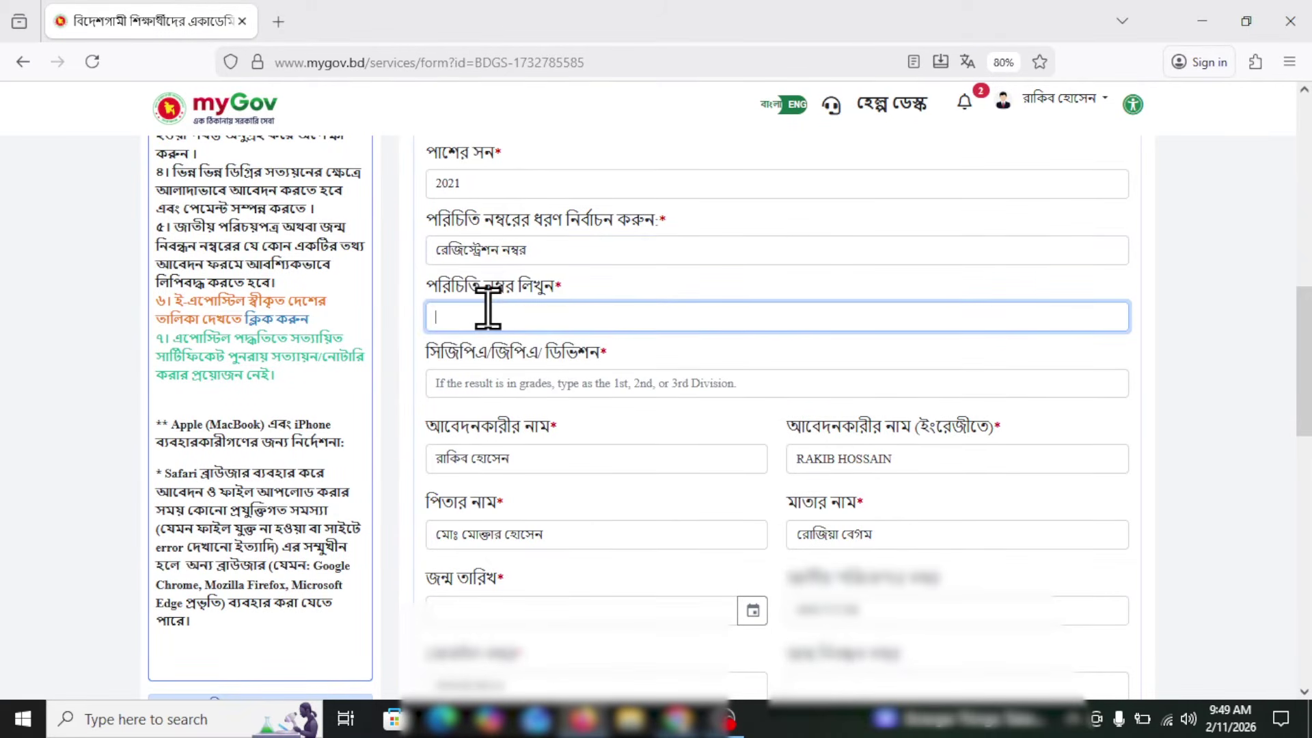
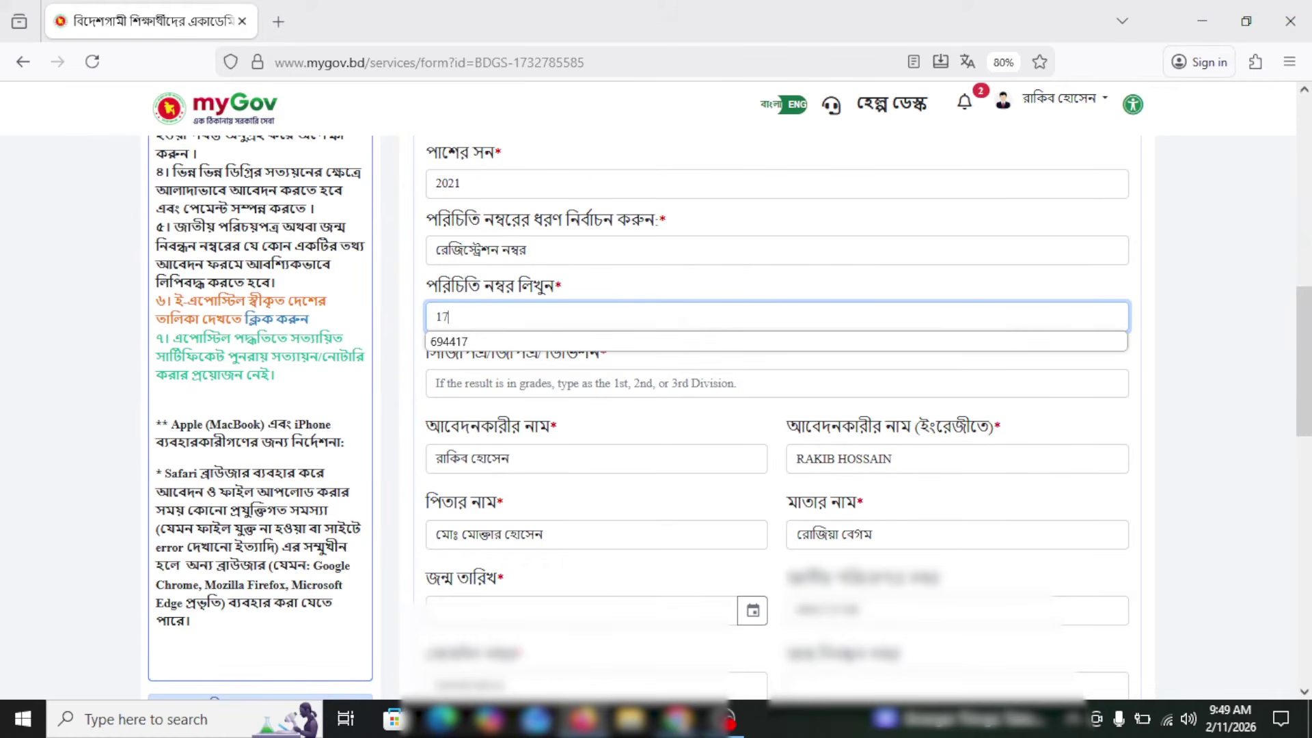
Step: Enter 3.19 as the CGPA
scroll(495, 309, "down", 2)
left_click(495, 309)
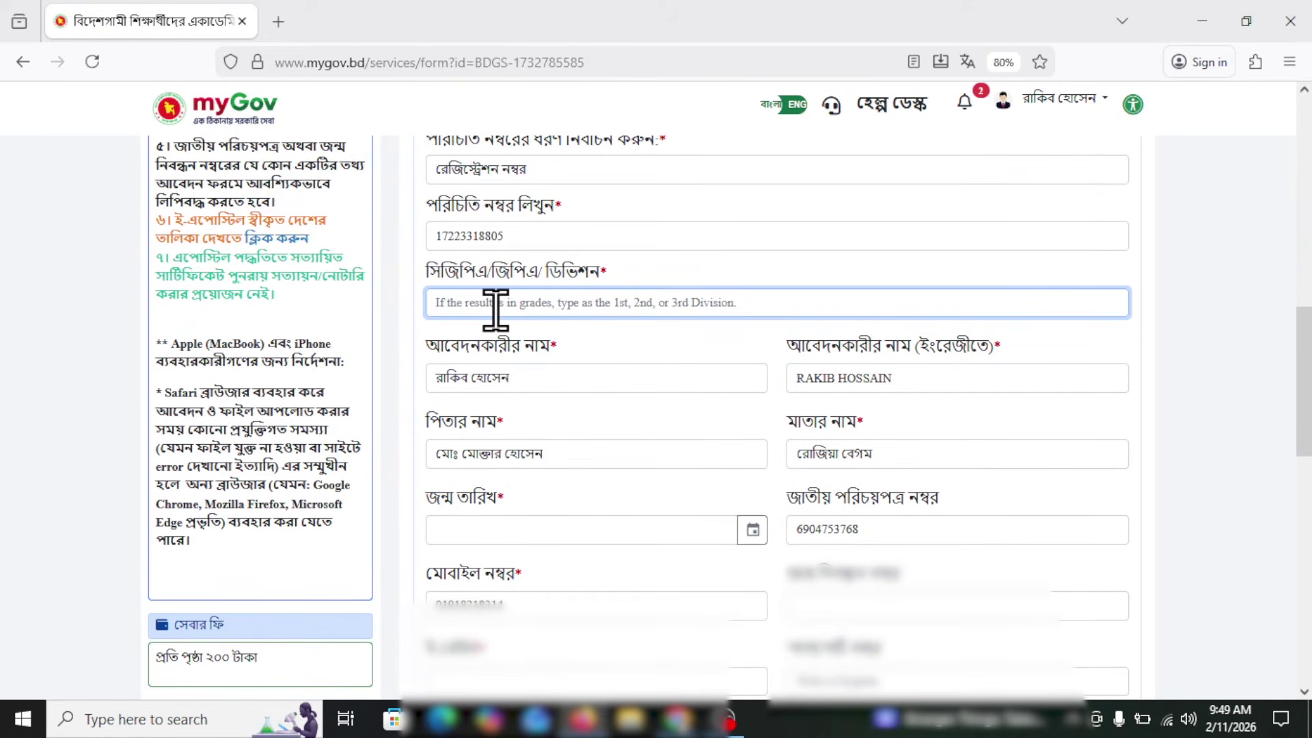
type("3.19")
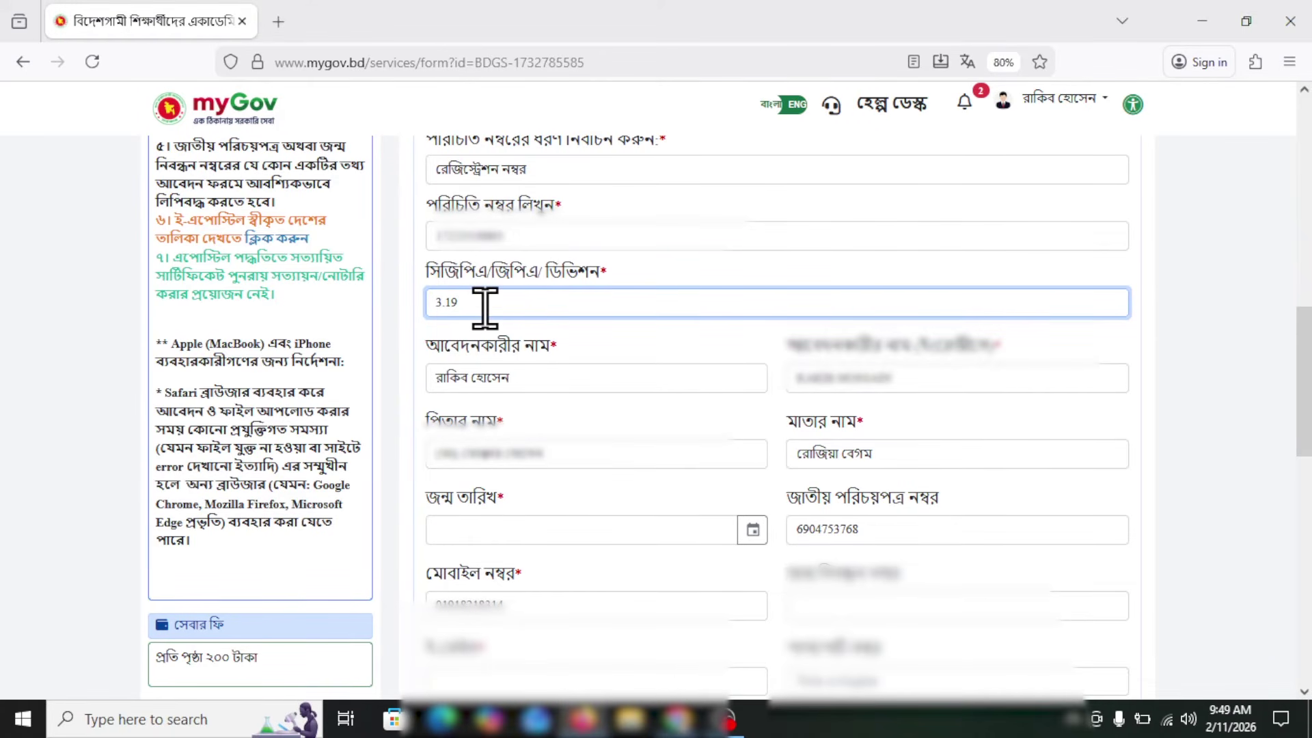
scroll(492, 302, "down", 2)
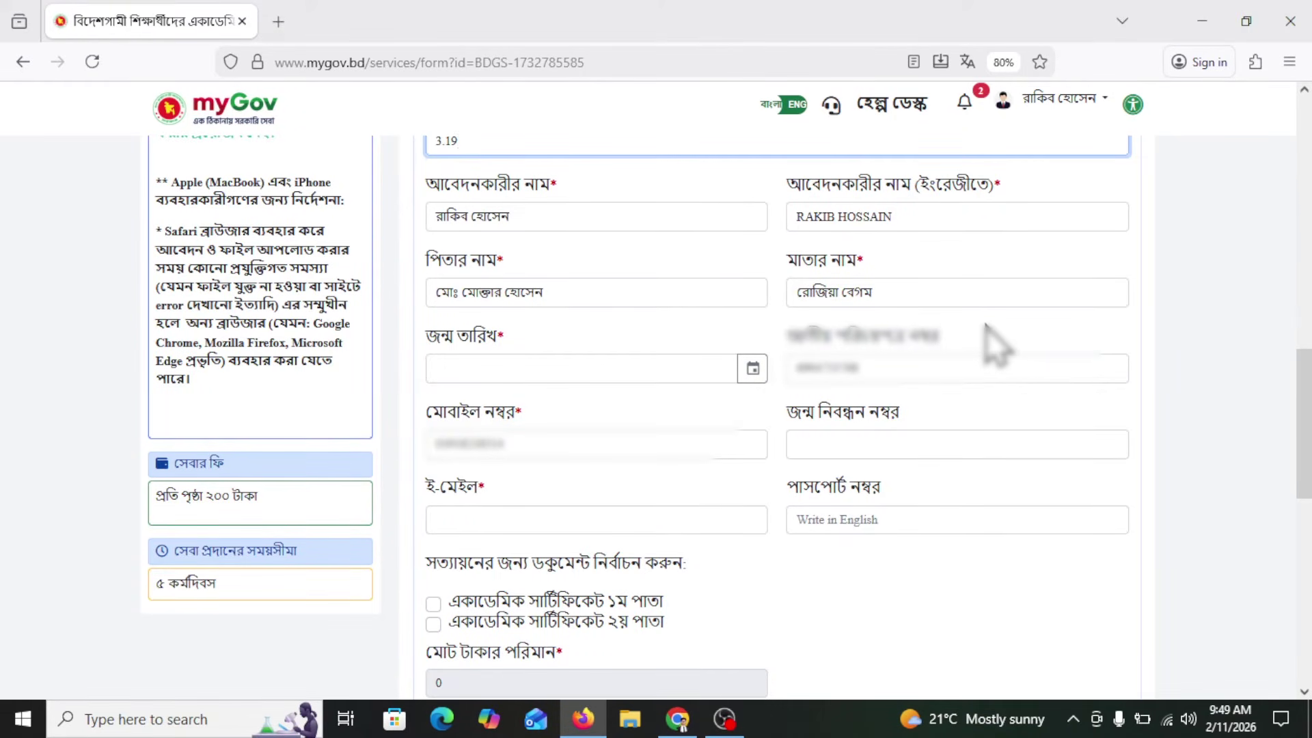
left_click(467, 366)
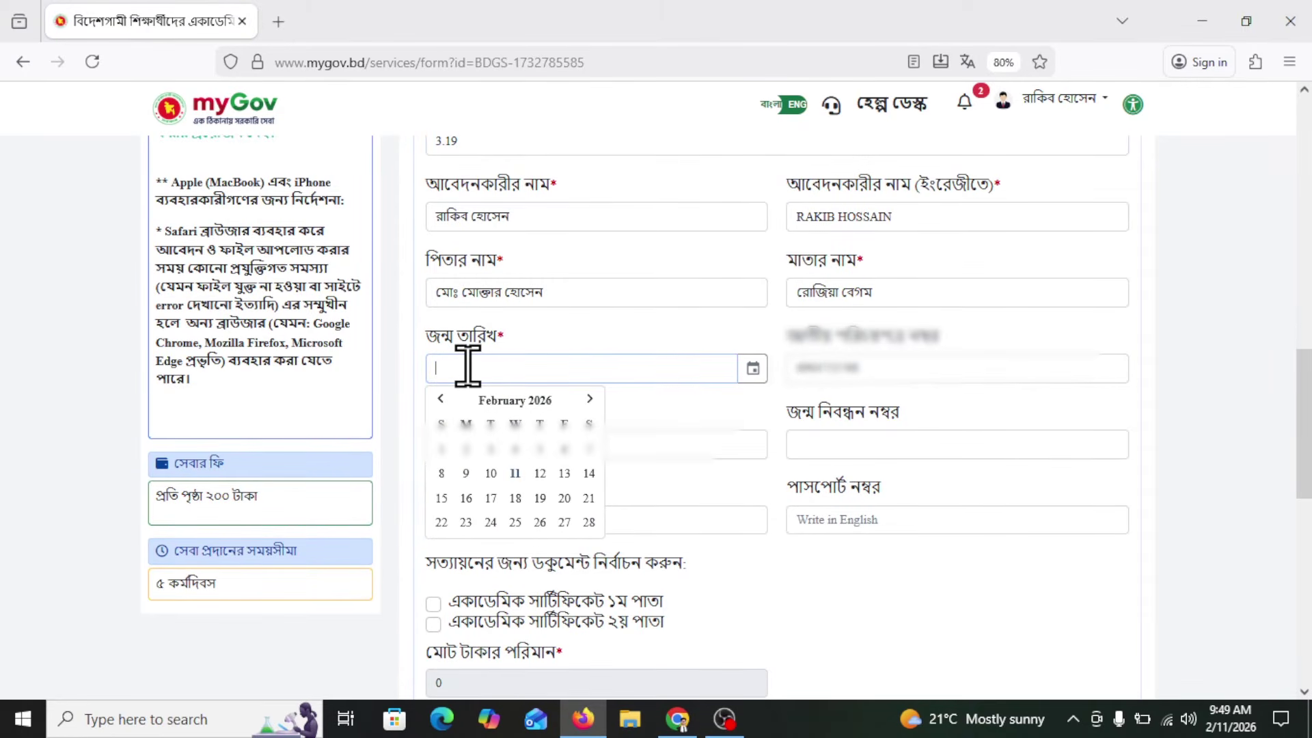
left_click(516, 401)
left_click(517, 402)
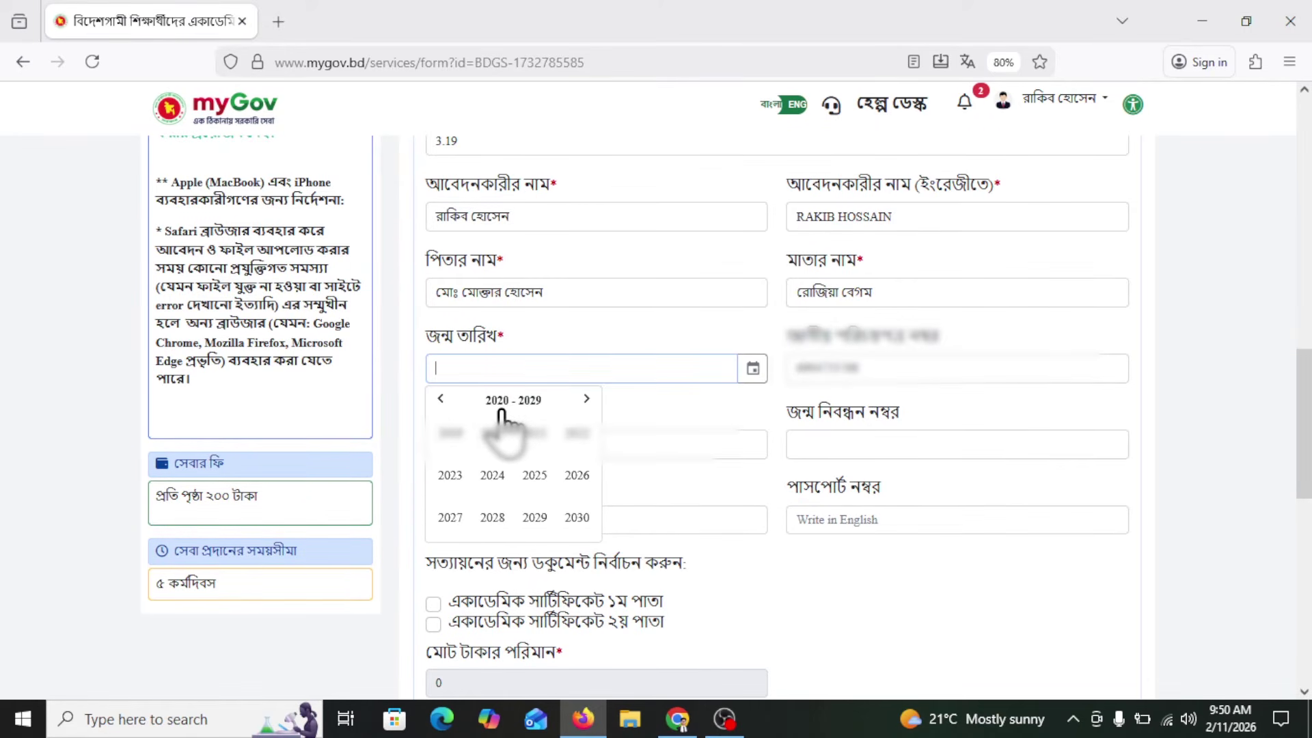
left_click(503, 409)
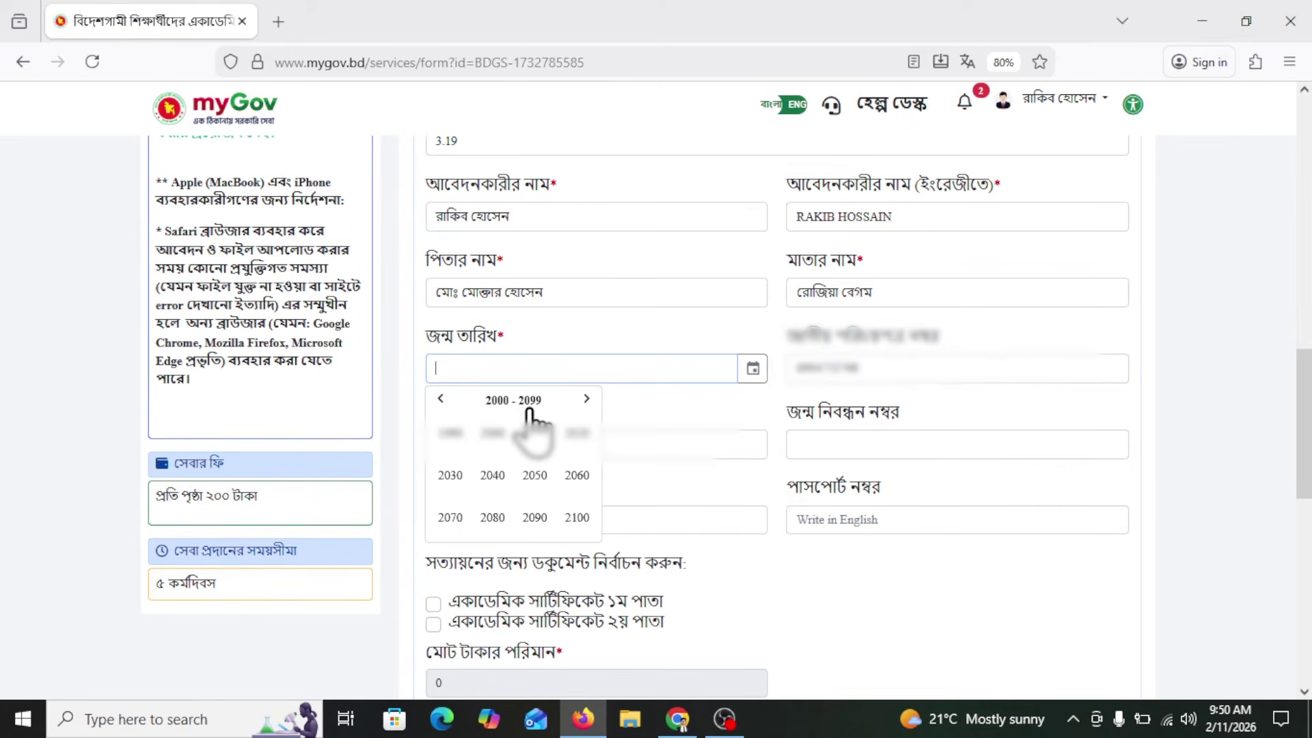
left_click(448, 433)
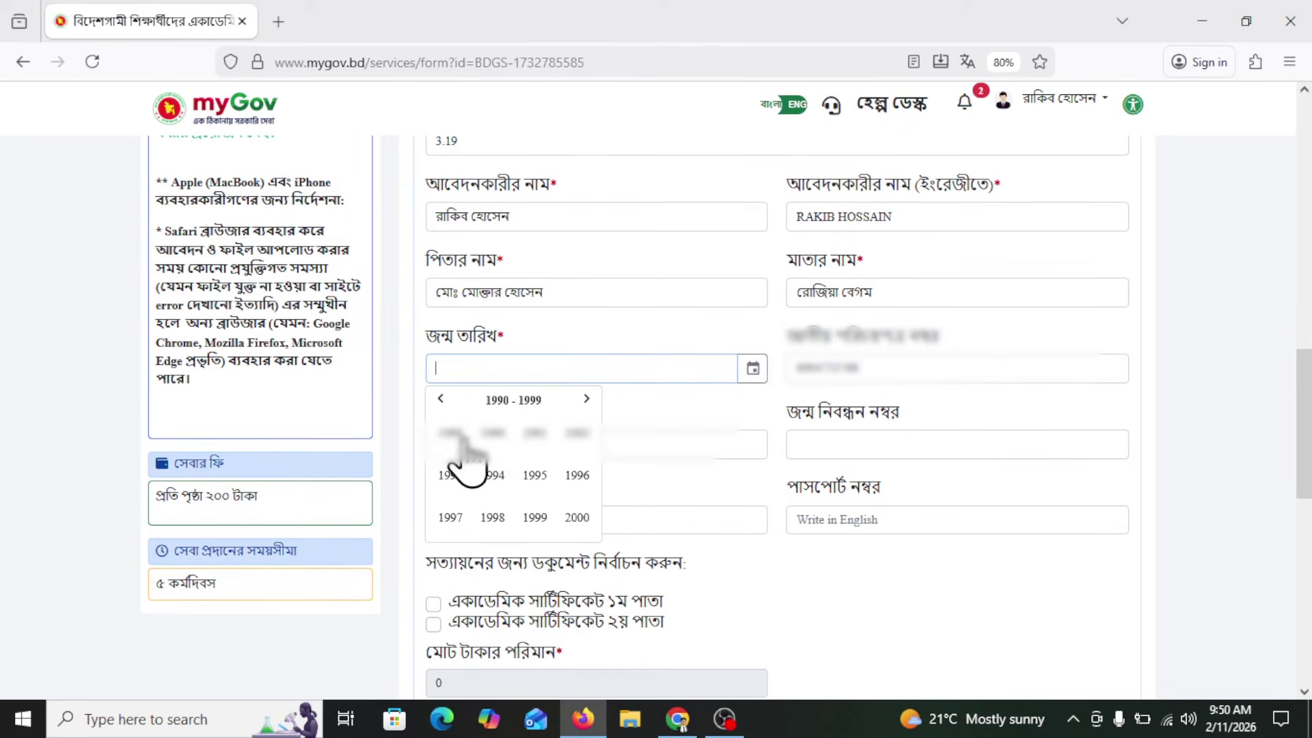
left_click(535, 518)
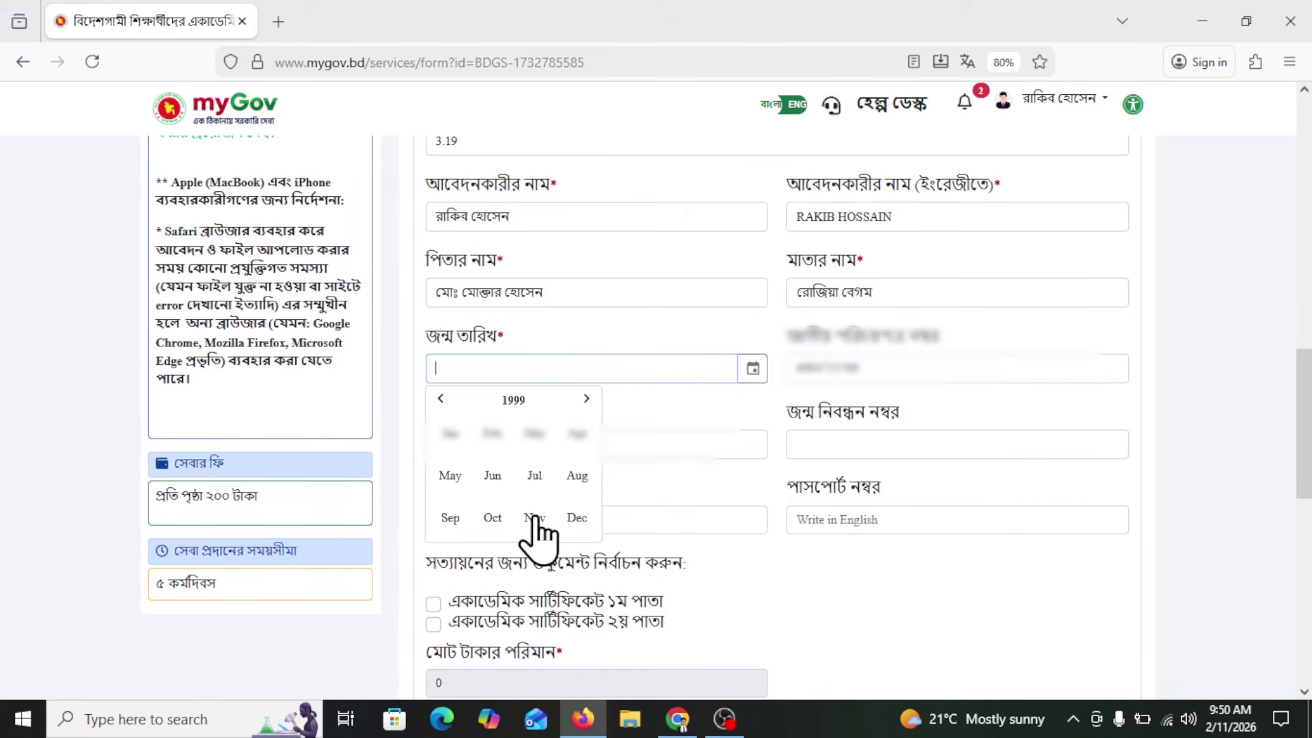
left_click(535, 434)
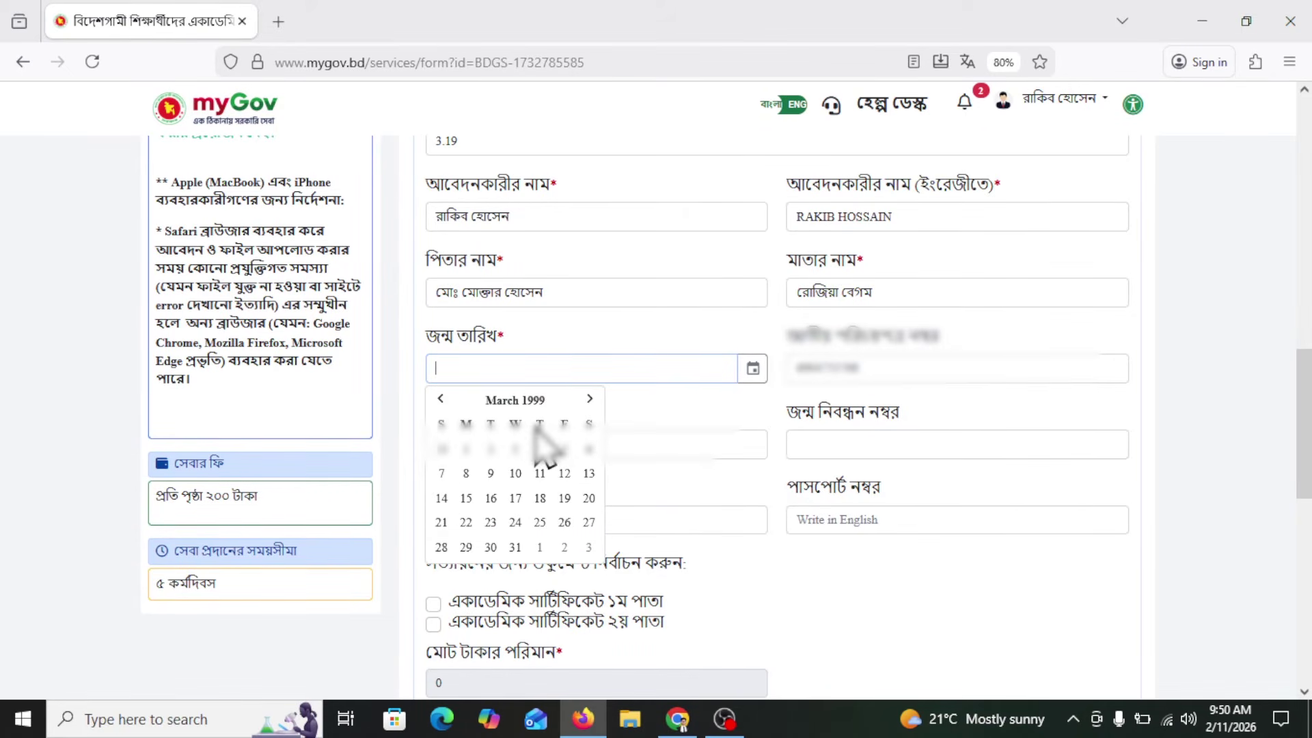
left_click(441, 497)
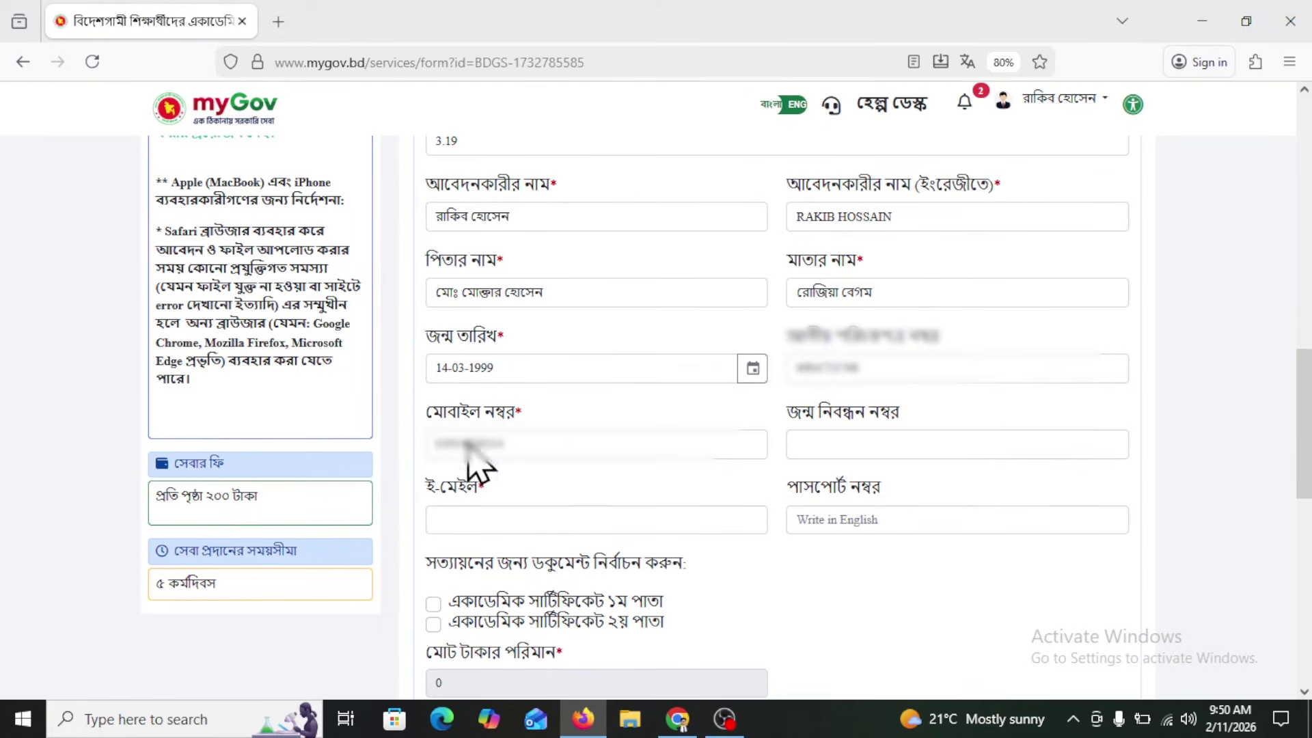
left_click(457, 519)
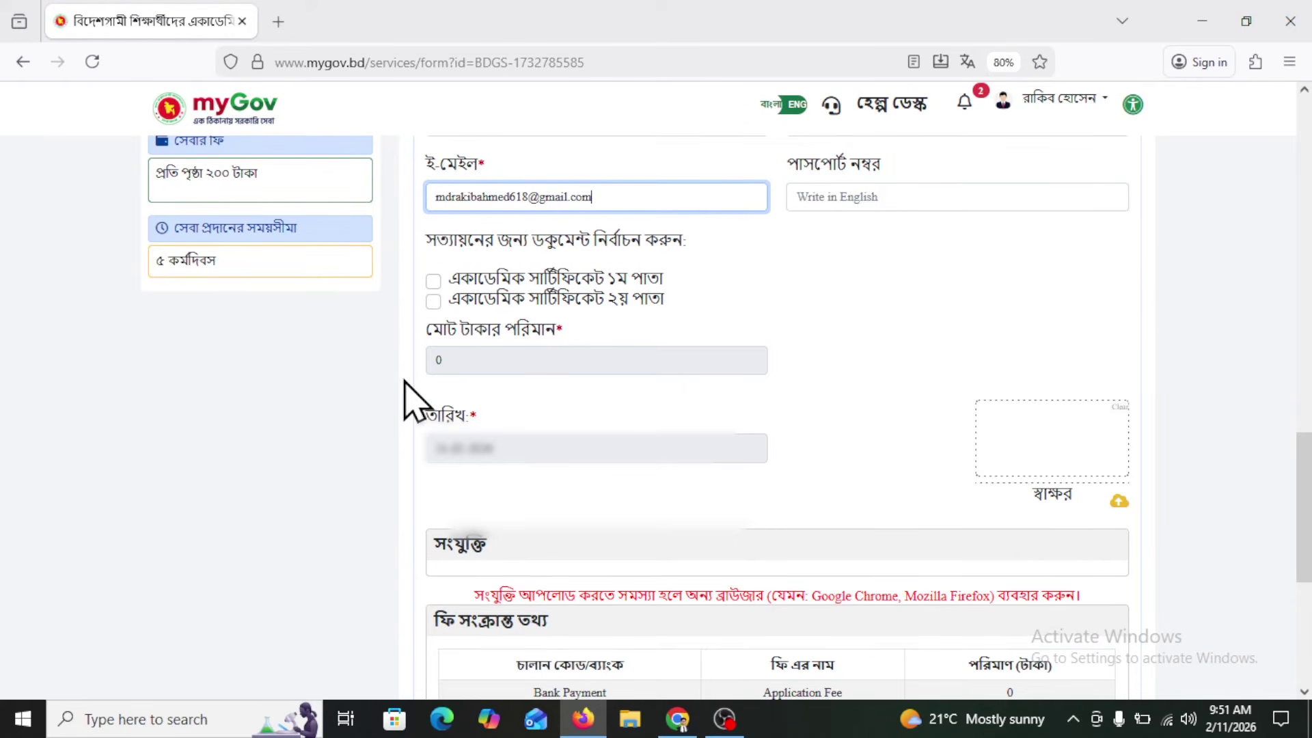
Step: Tick only the academic certificate 1st page checkbox, leaving page 2 unticked, for a 200 taka fee
left_click_drag(463, 278, 682, 296)
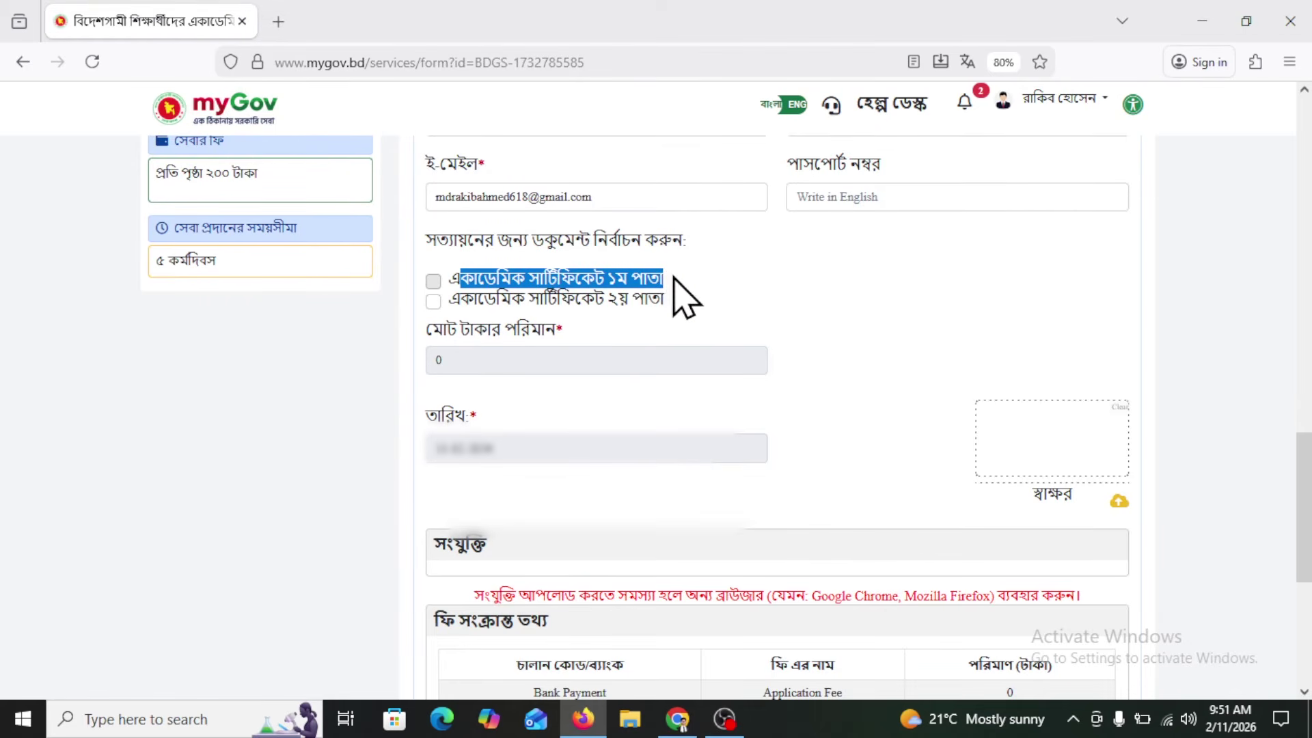
left_click(683, 297)
left_click_drag(452, 276, 674, 293)
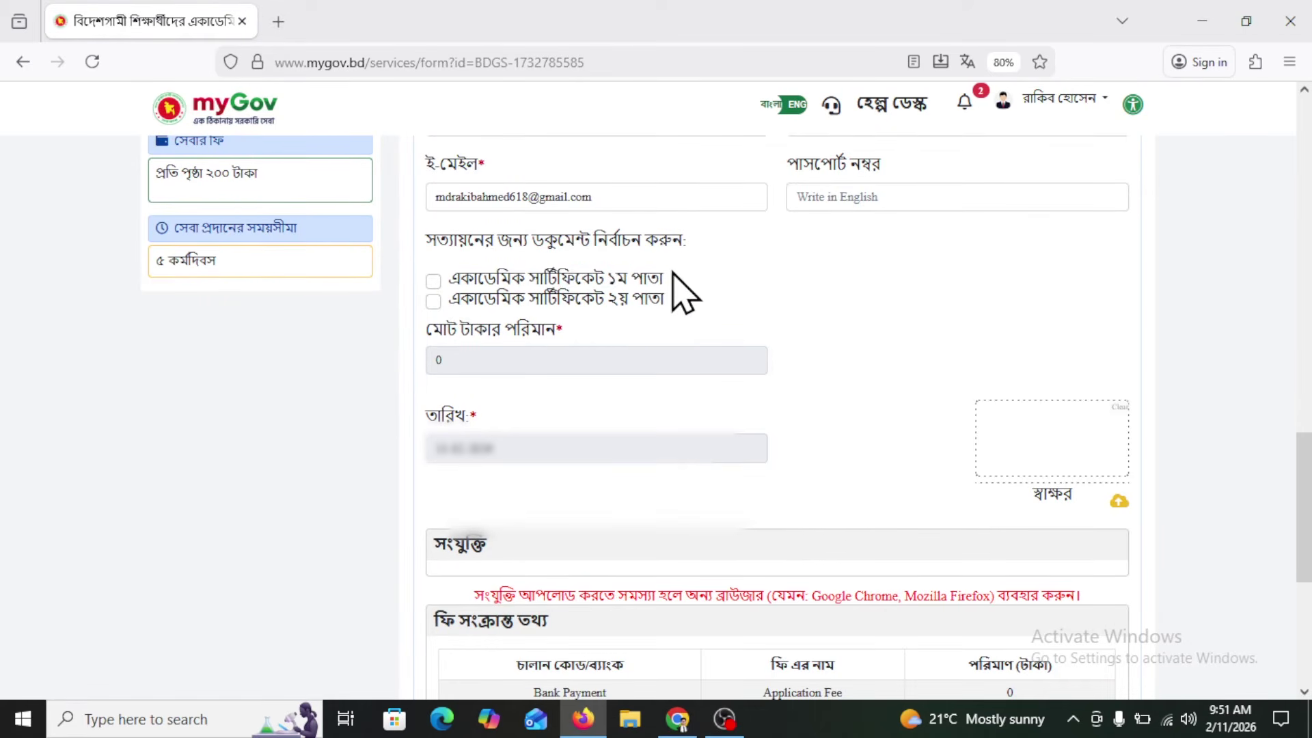
left_click(433, 281)
left_click(433, 301)
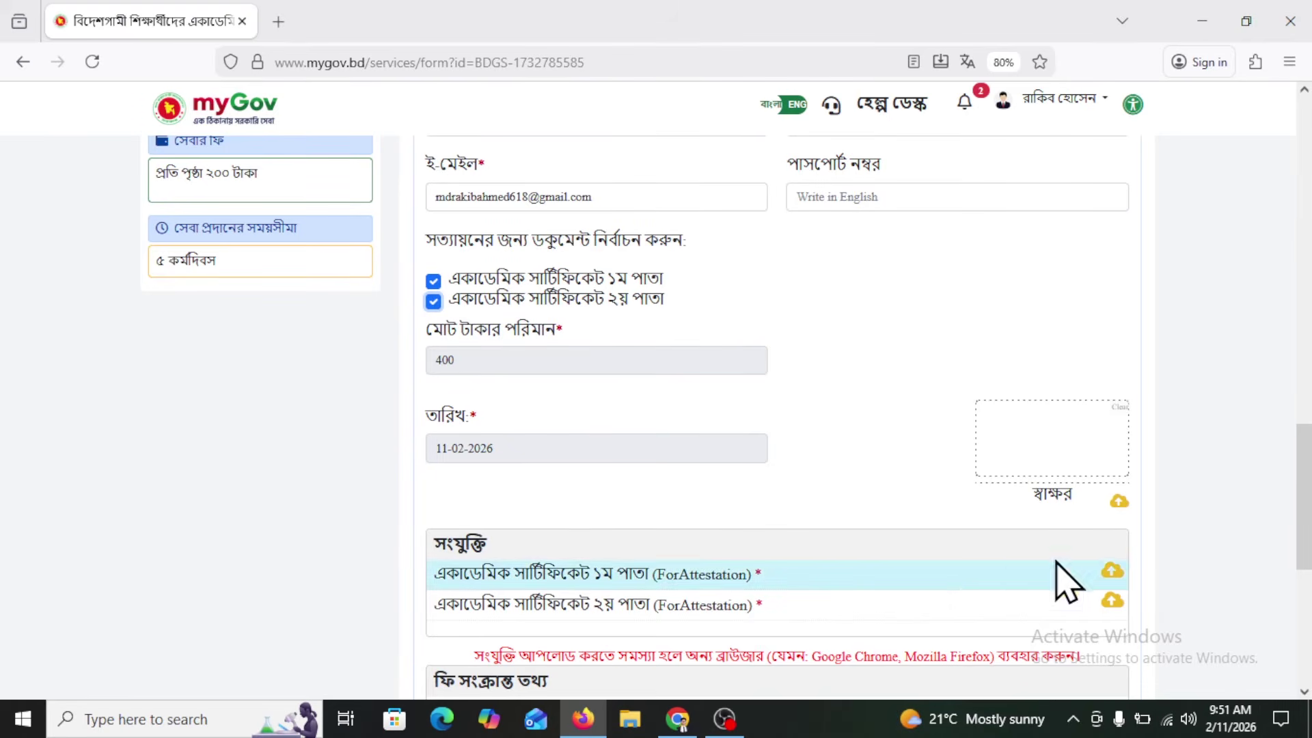
left_click(435, 302)
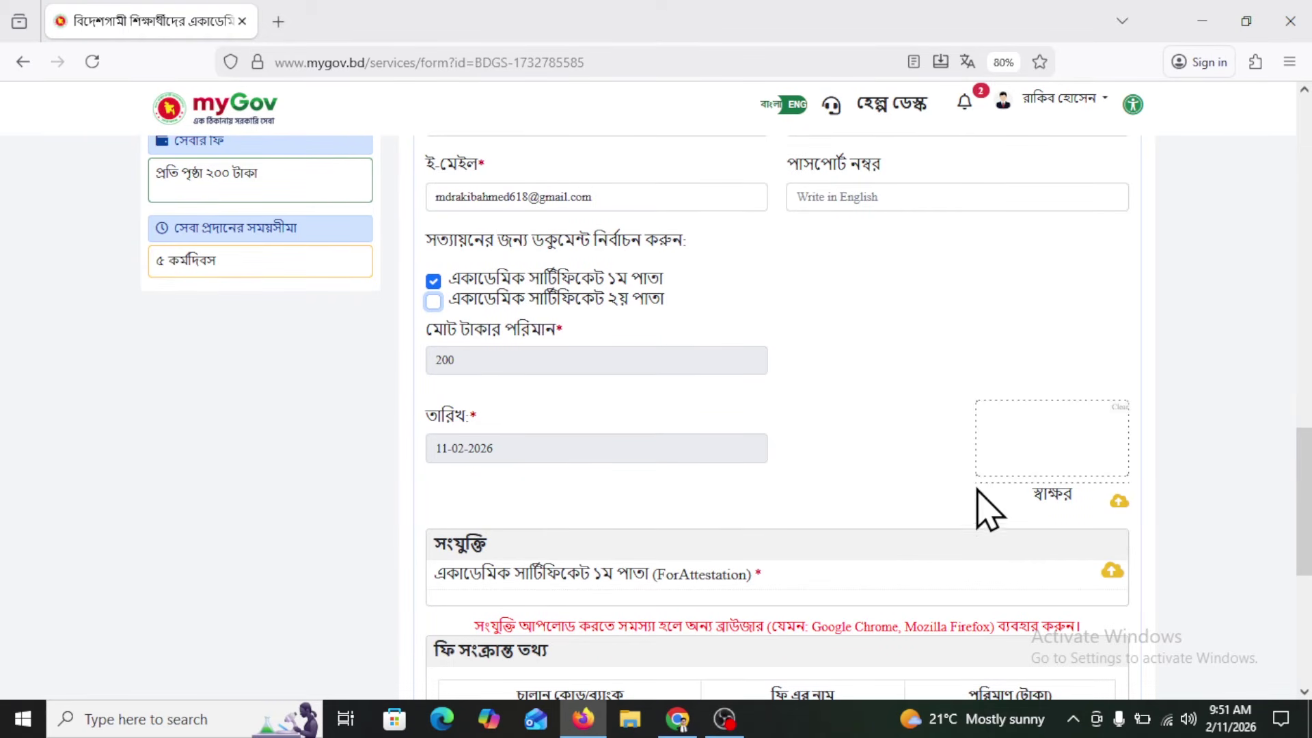
Step: Upload the WhatsApp signature image from Downloads and crop it tightly around the signature
left_click(1119, 504)
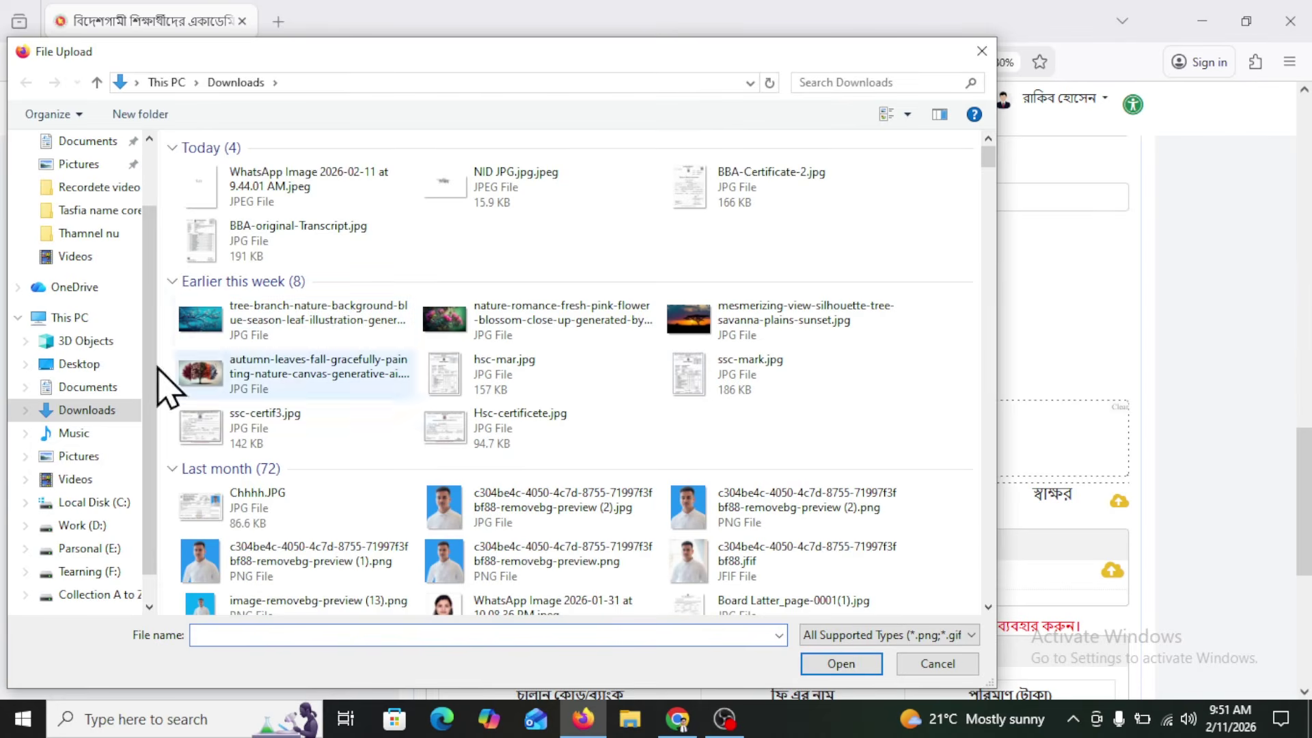
left_click(305, 201)
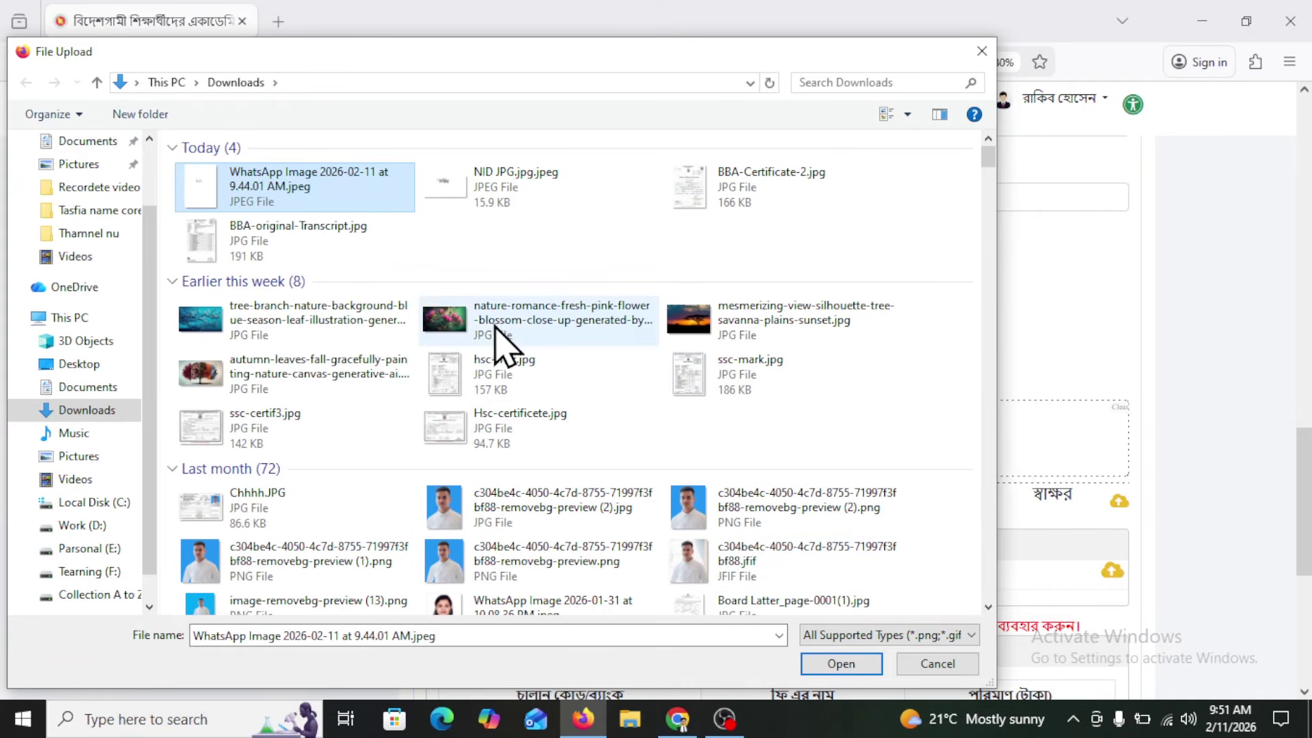
scroll(483, 320, "up", 1)
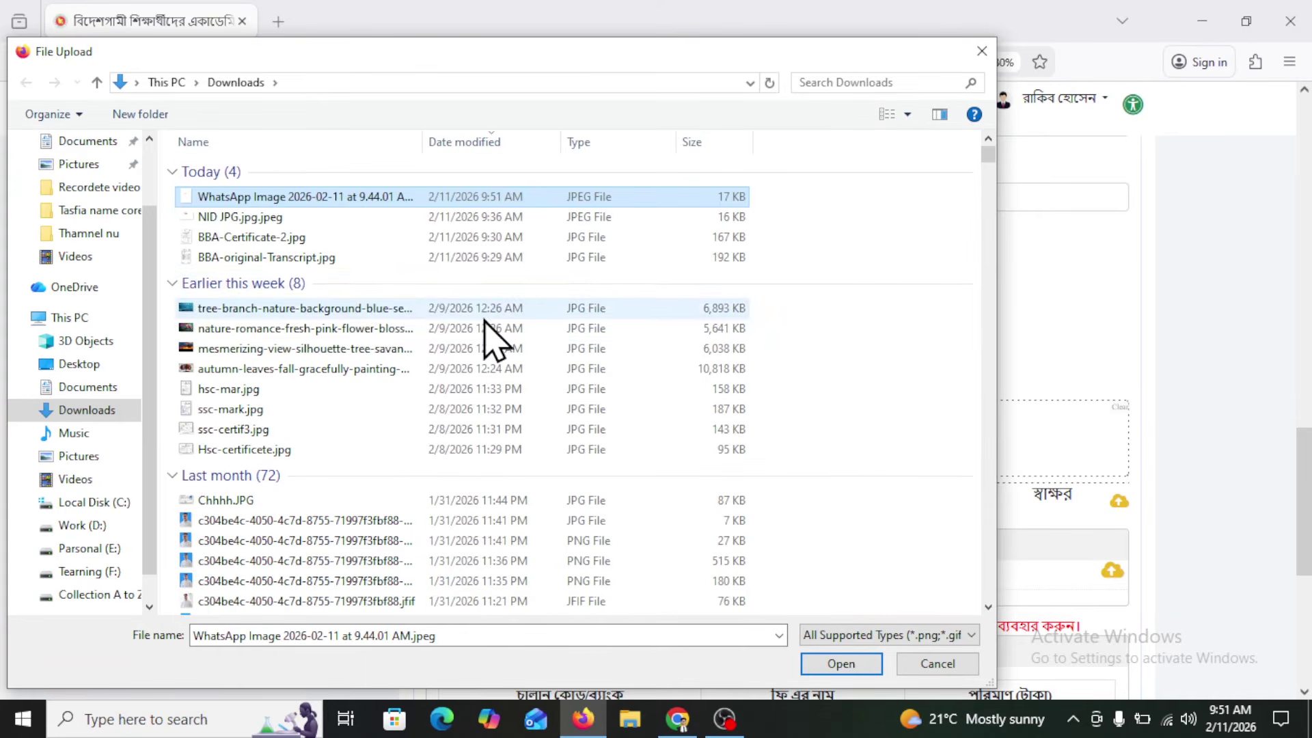
left_click(271, 196)
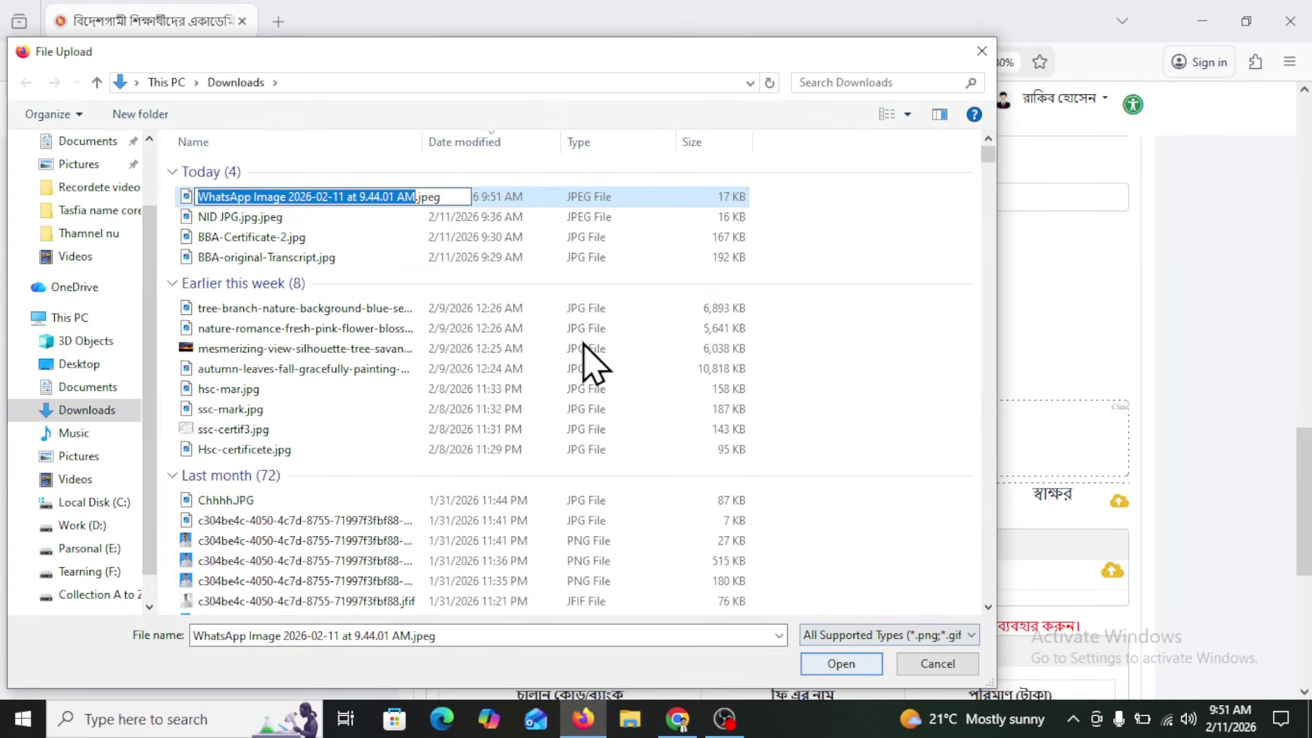
left_click(832, 665)
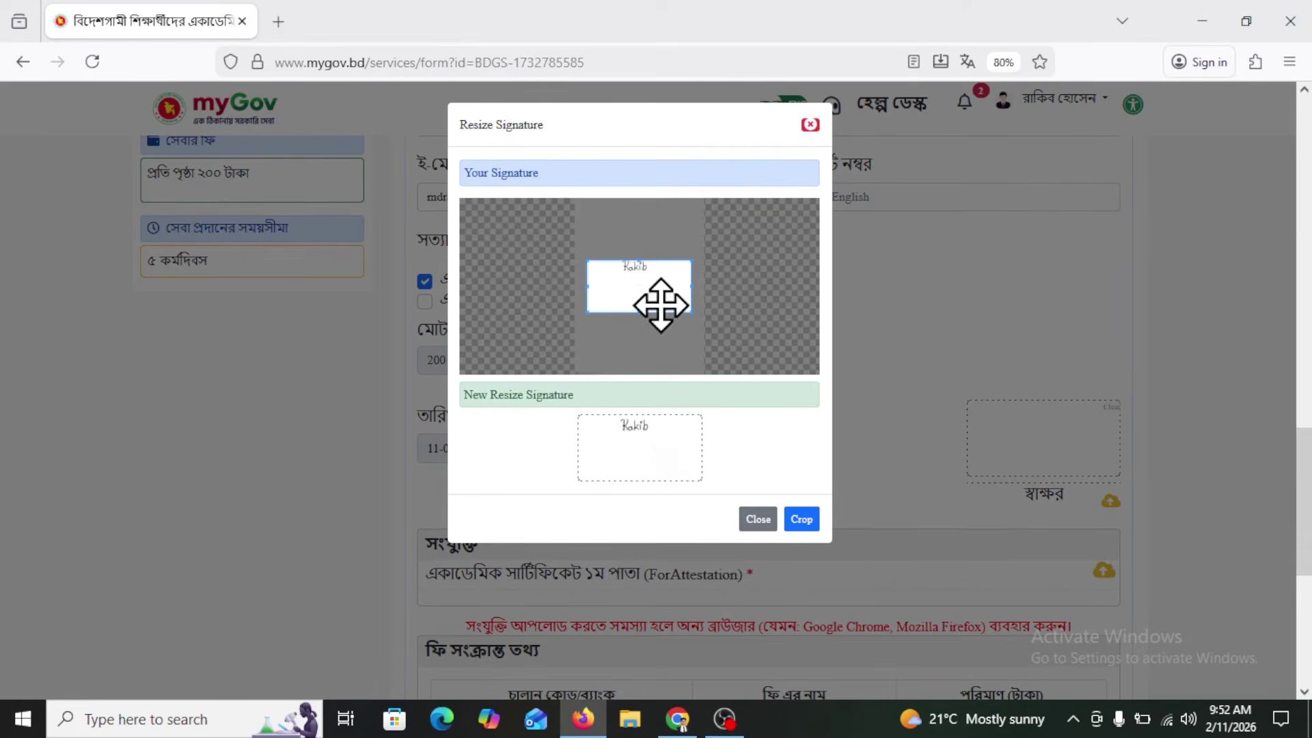
mouse_move(653, 286)
left_mouse_down()
mouse_move(667, 272)
mouse_move(673, 290)
left_mouse_up()
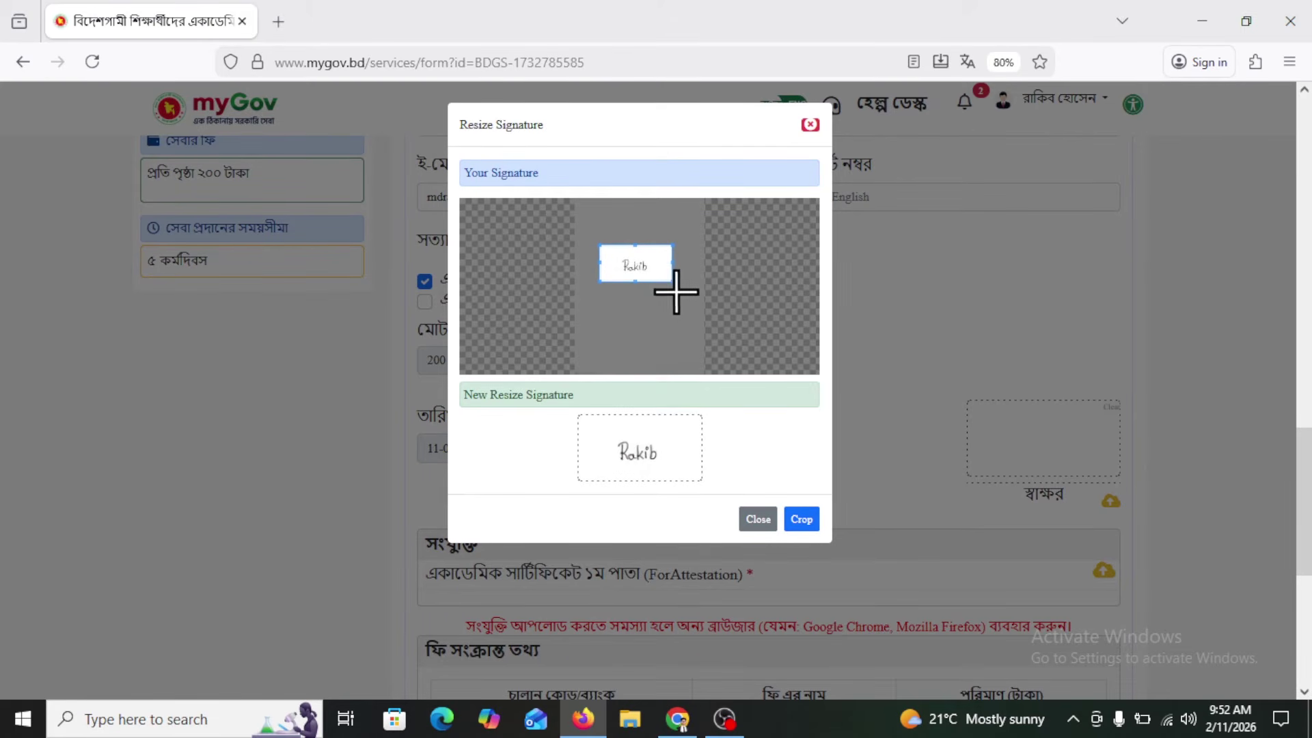
left_click(804, 522)
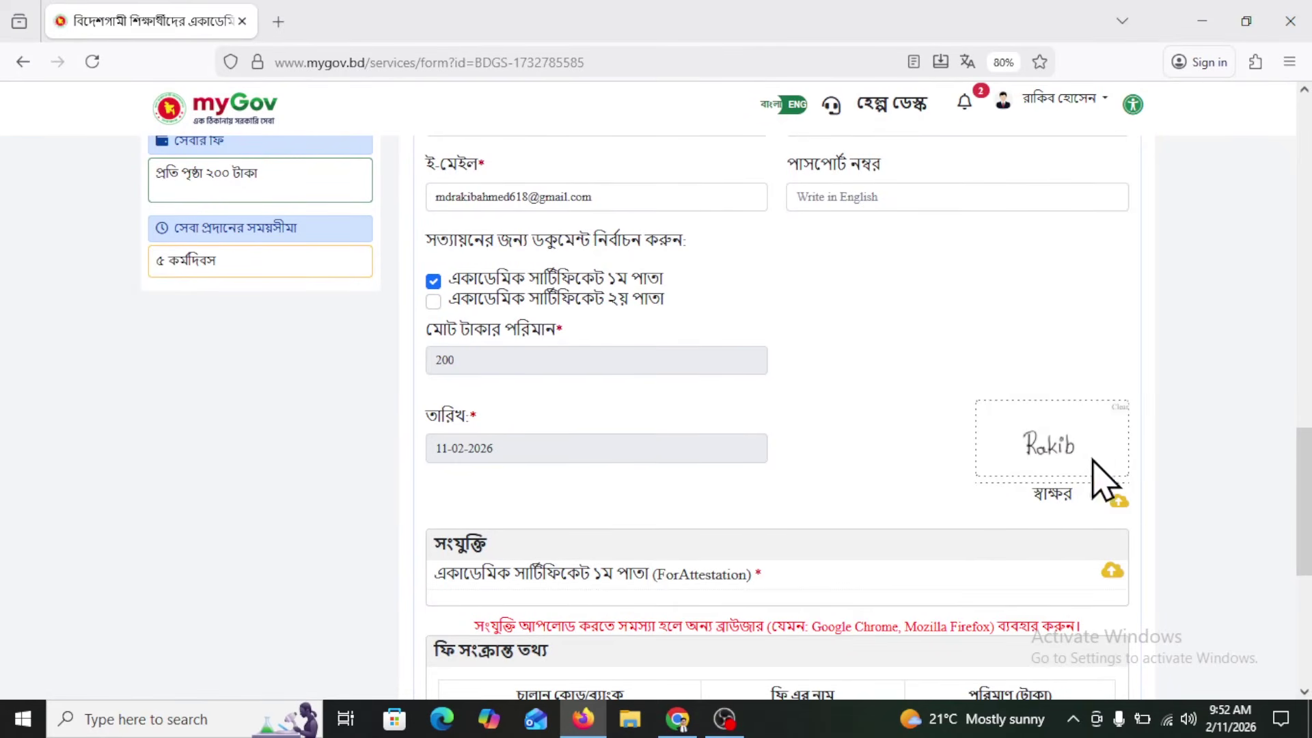
Step: Attach BBA-Certificate-2.jpg as the certificate's first page and preview it to verify the image
scroll(759, 523, "down", 3)
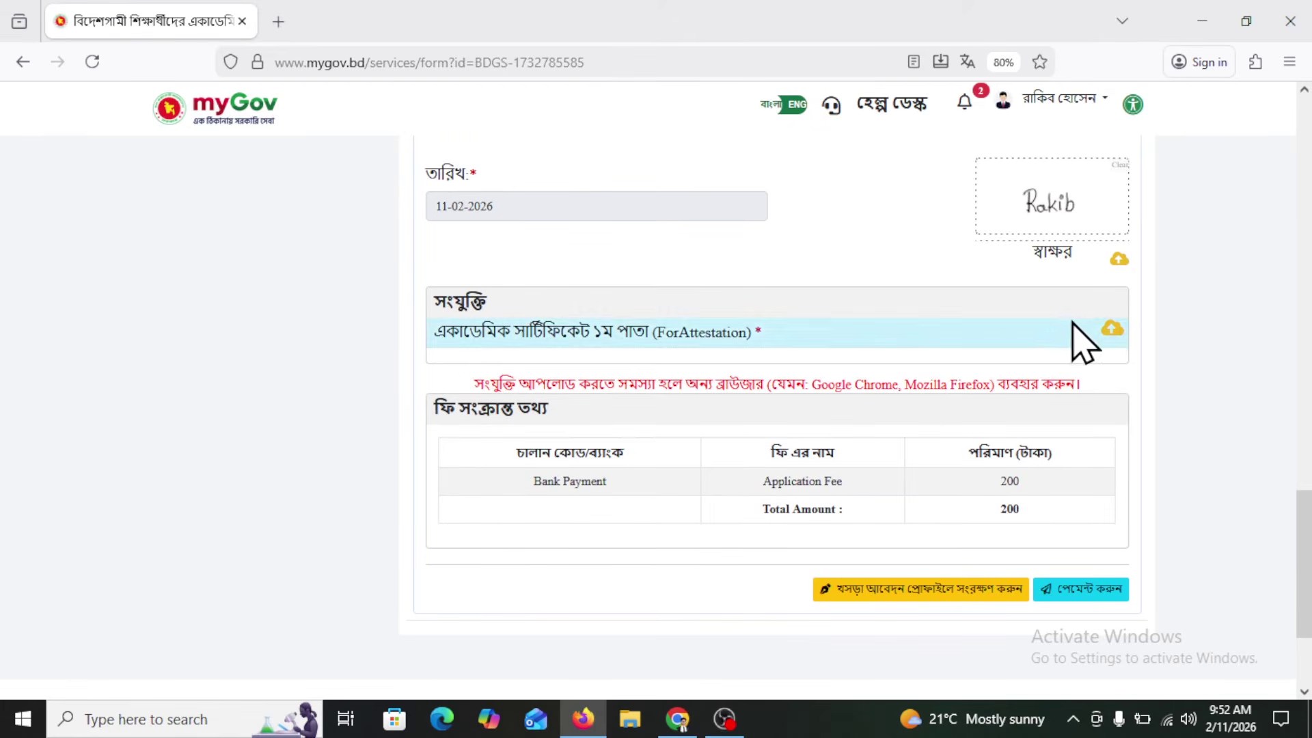
left_click(1112, 330)
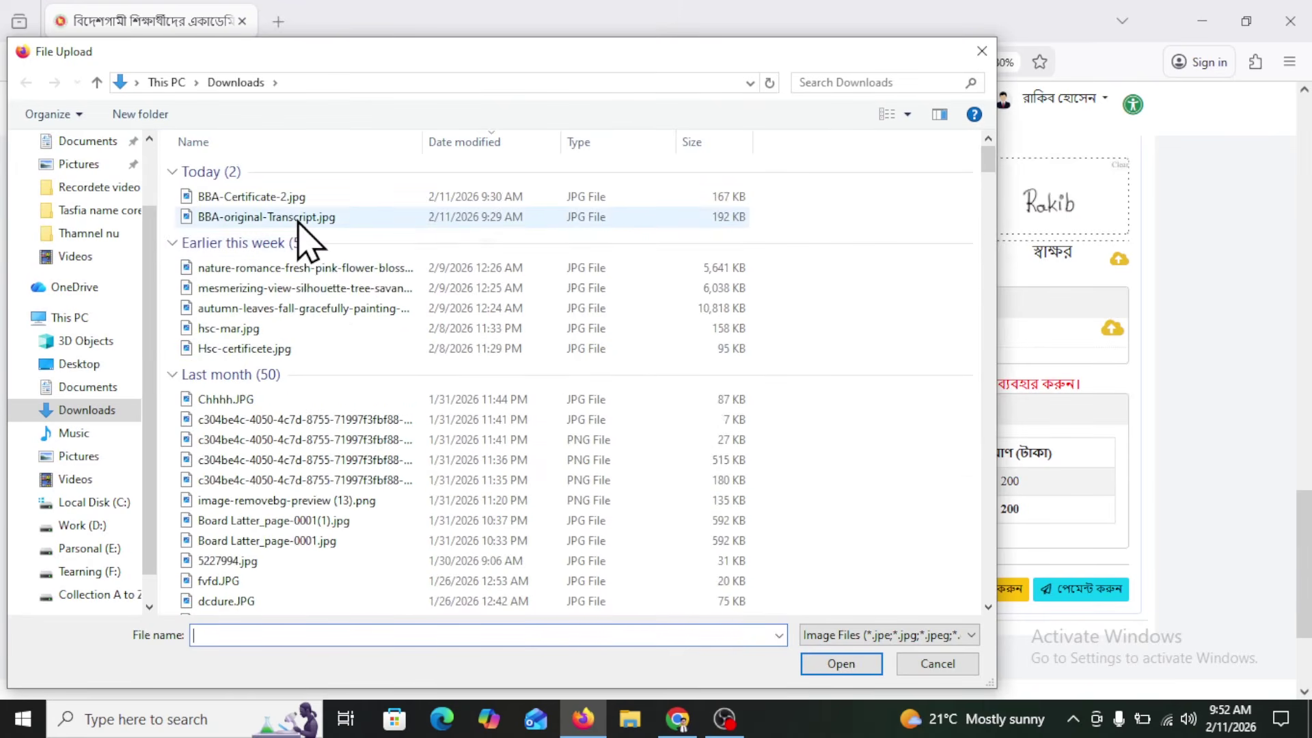
left_click(285, 257)
left_click(280, 238)
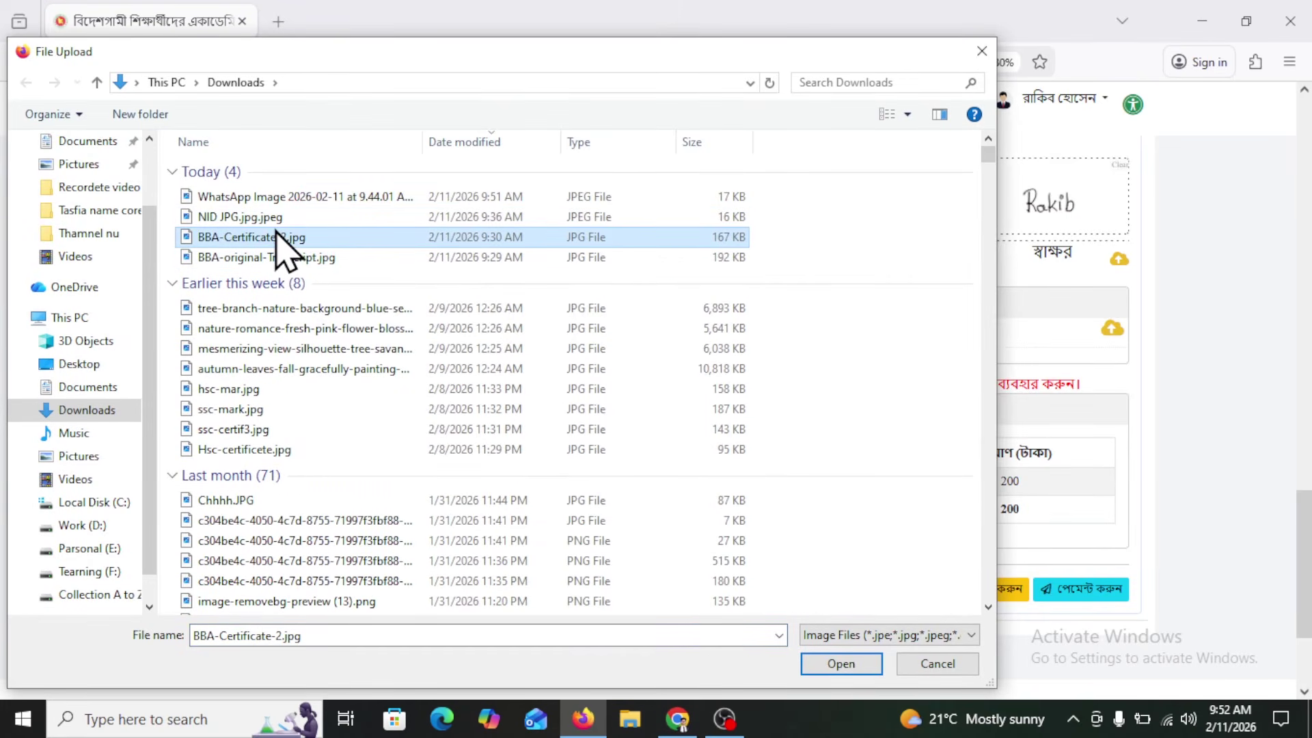
left_click(850, 666)
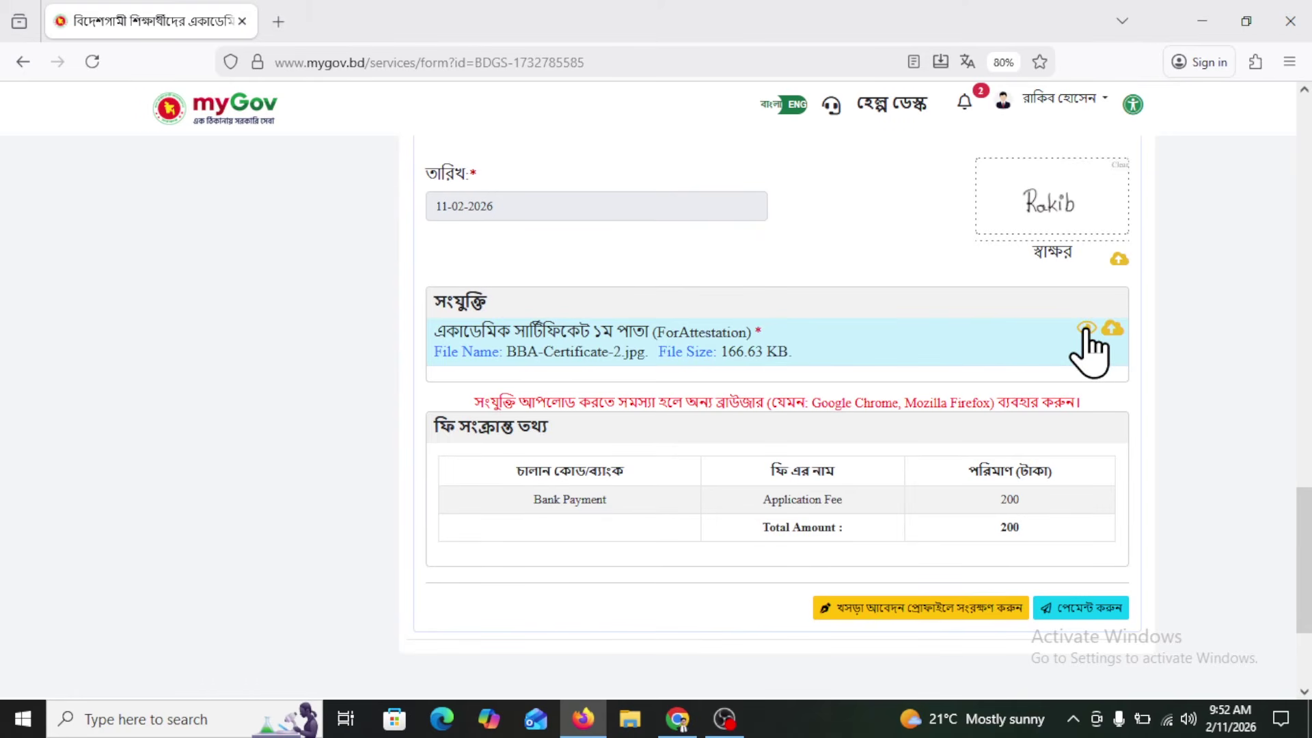
left_click(1086, 330)
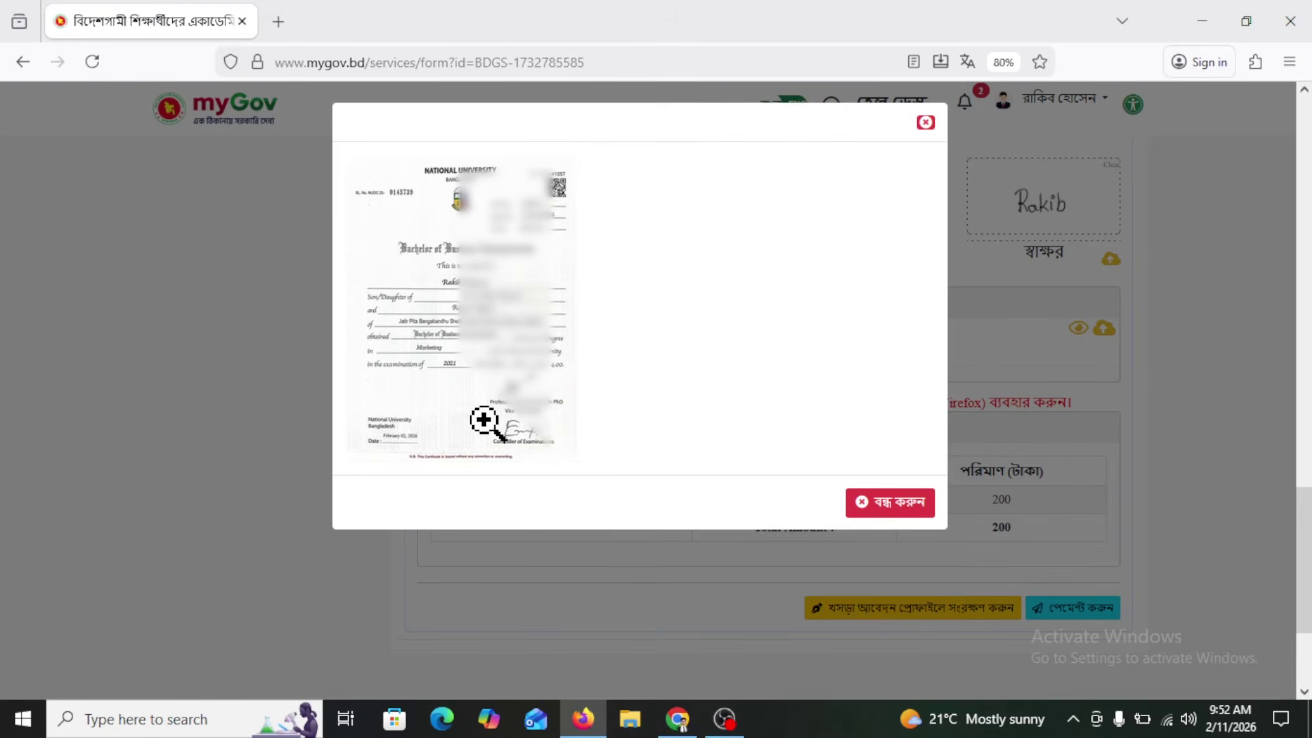
left_click(925, 124)
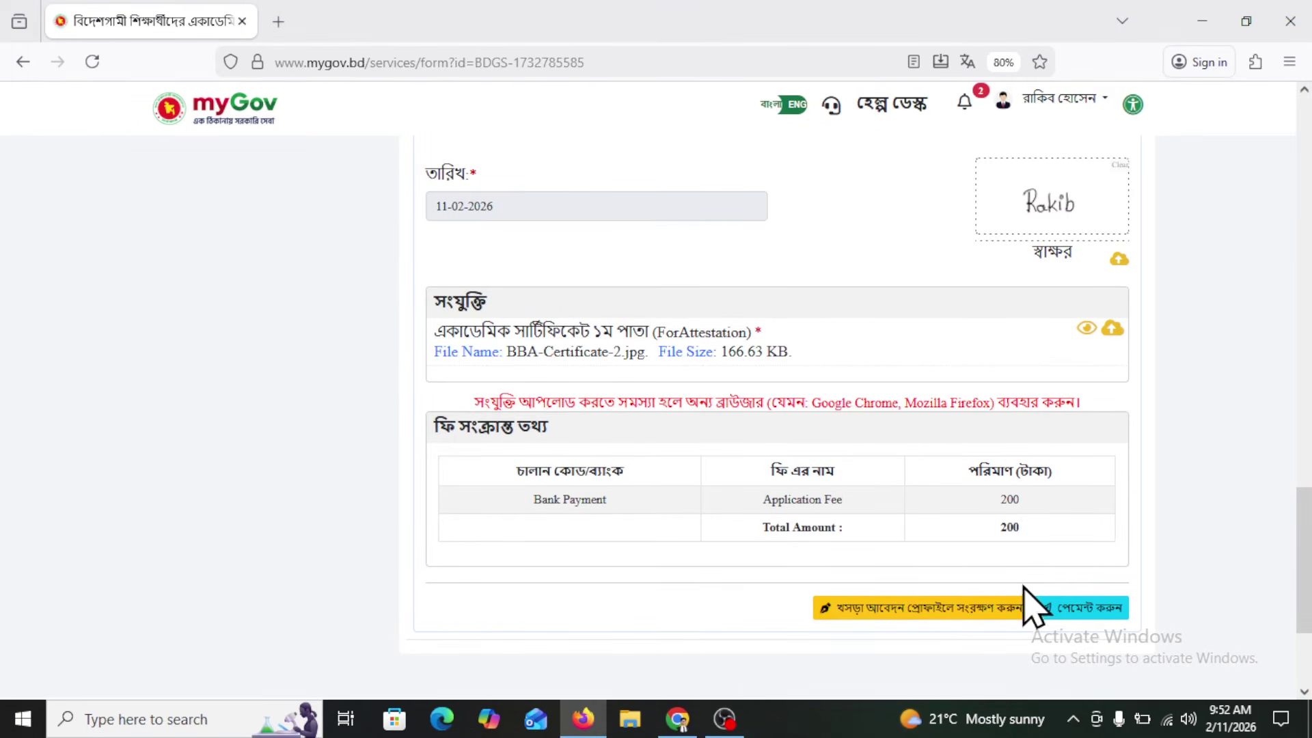
Step: Check the application preview with BBA-Certificate-2.jpg and the 200 Taka fee, then go to payment
left_click(1089, 607)
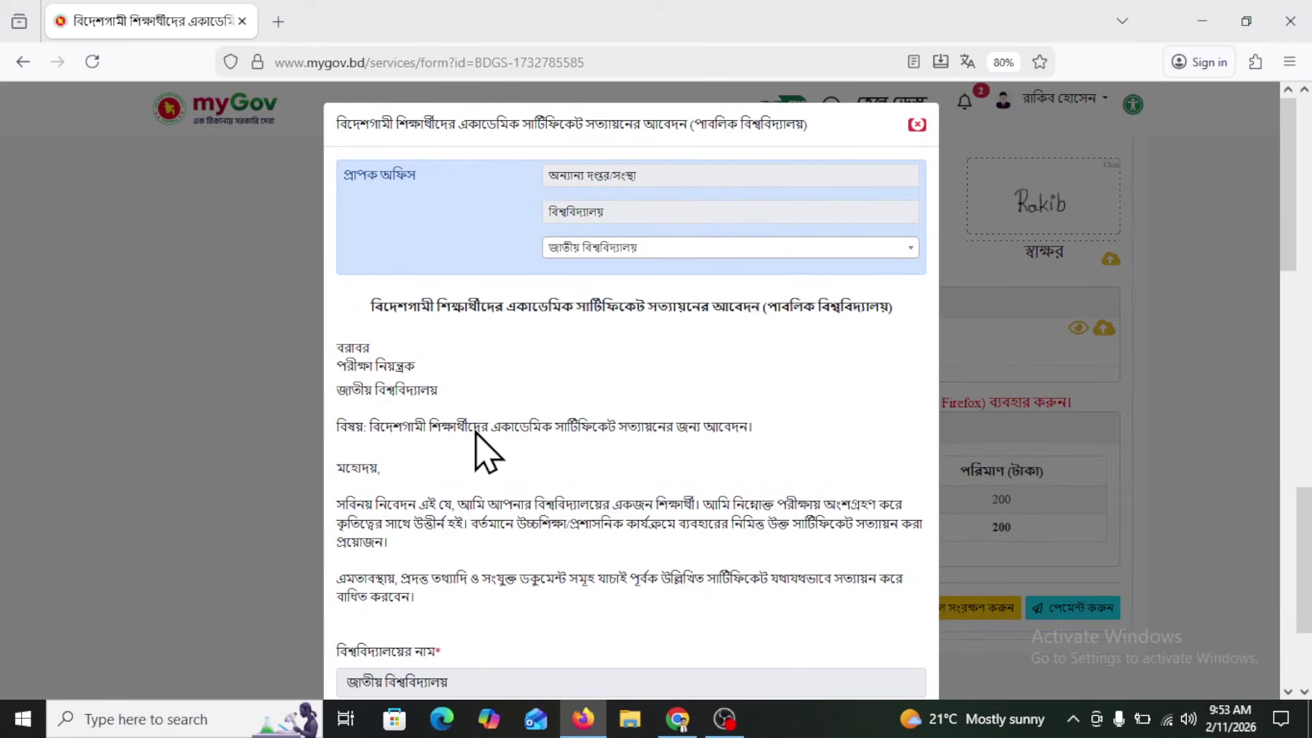
scroll(486, 453, "down", 1)
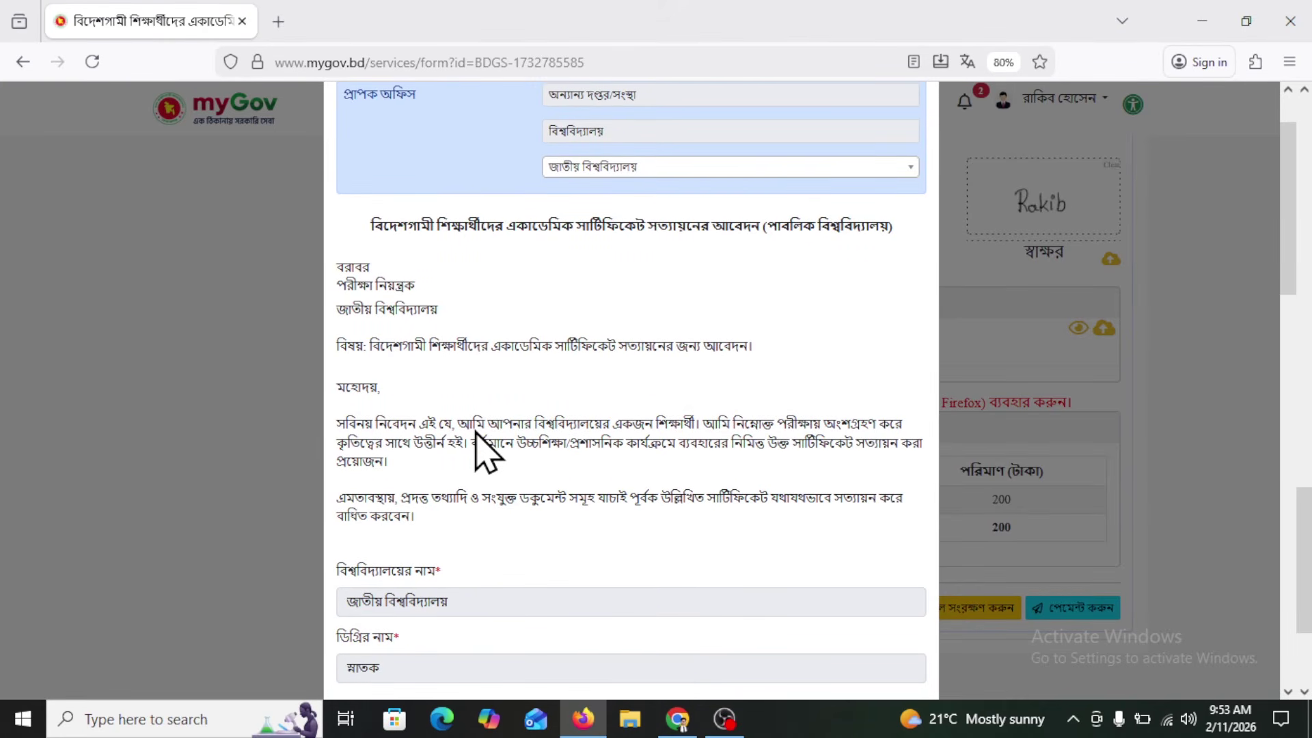
scroll(473, 437, "down", 5)
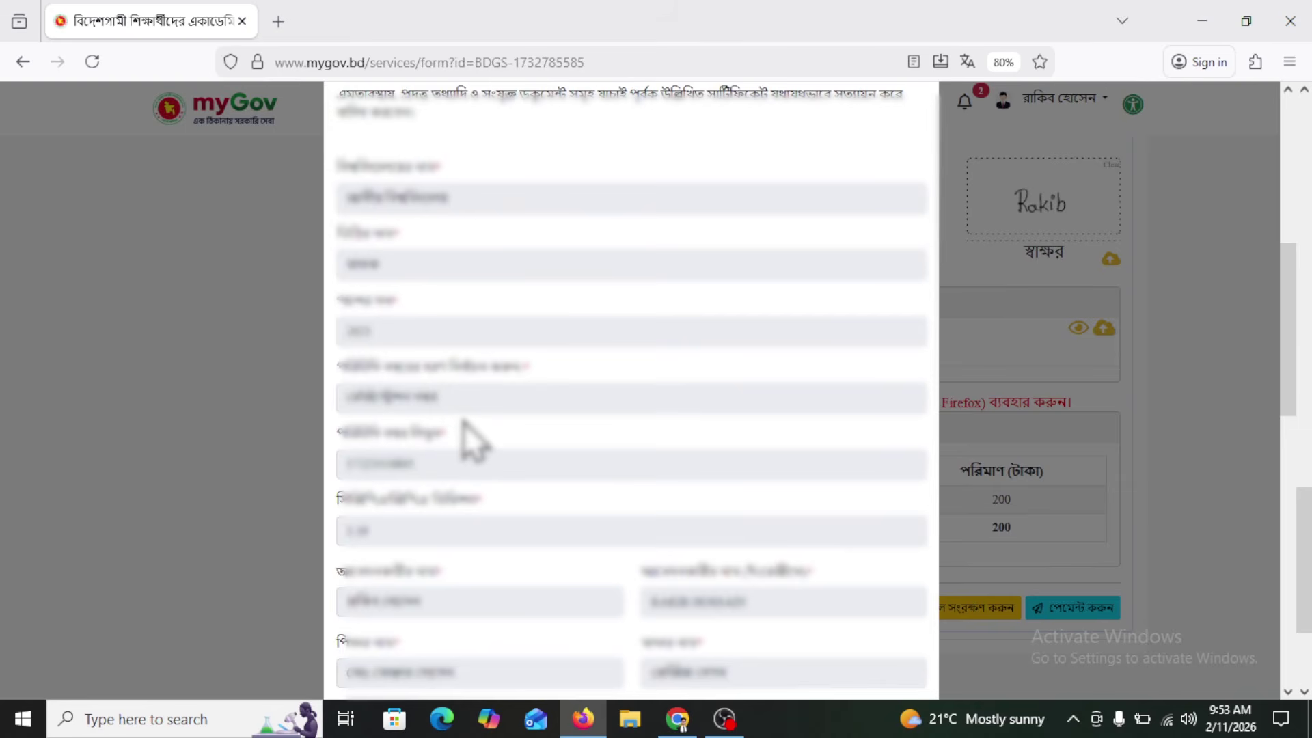
scroll(465, 423, "down", 5)
scroll(457, 410, "up", 1)
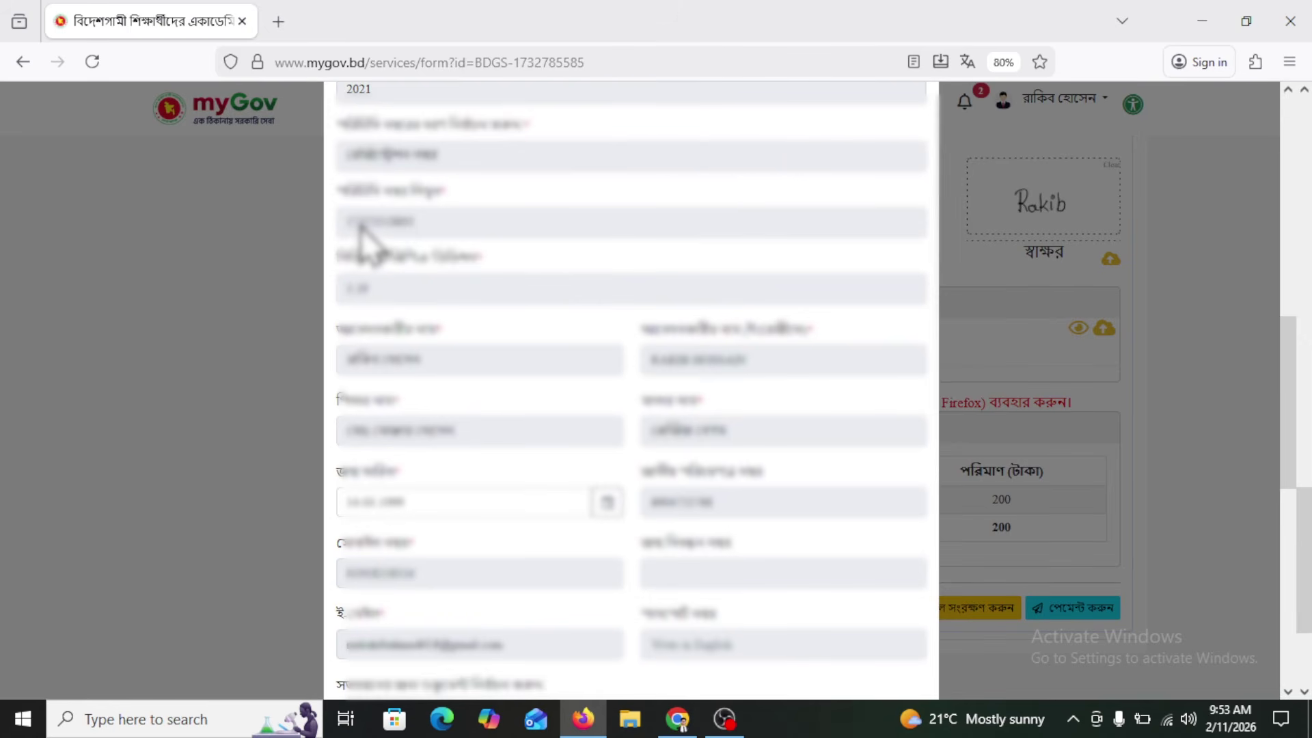
scroll(366, 249, "down", 10)
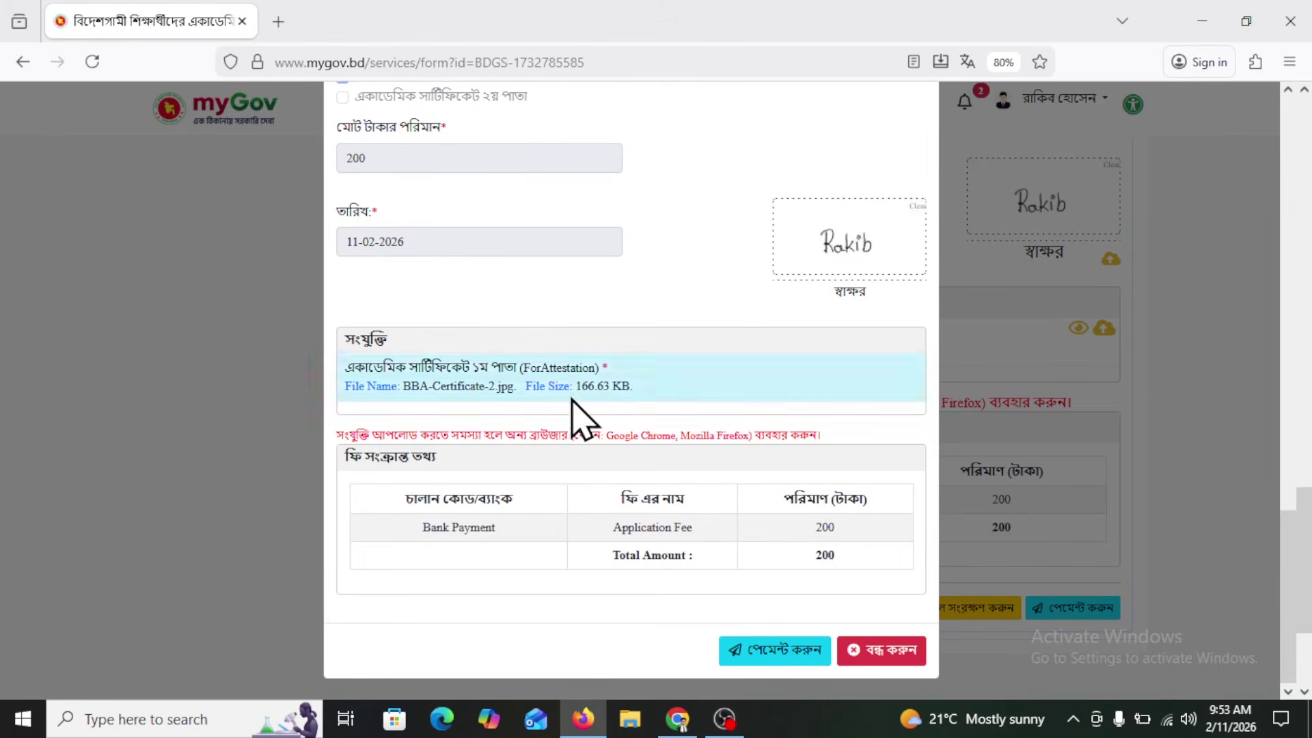
left_click(756, 649)
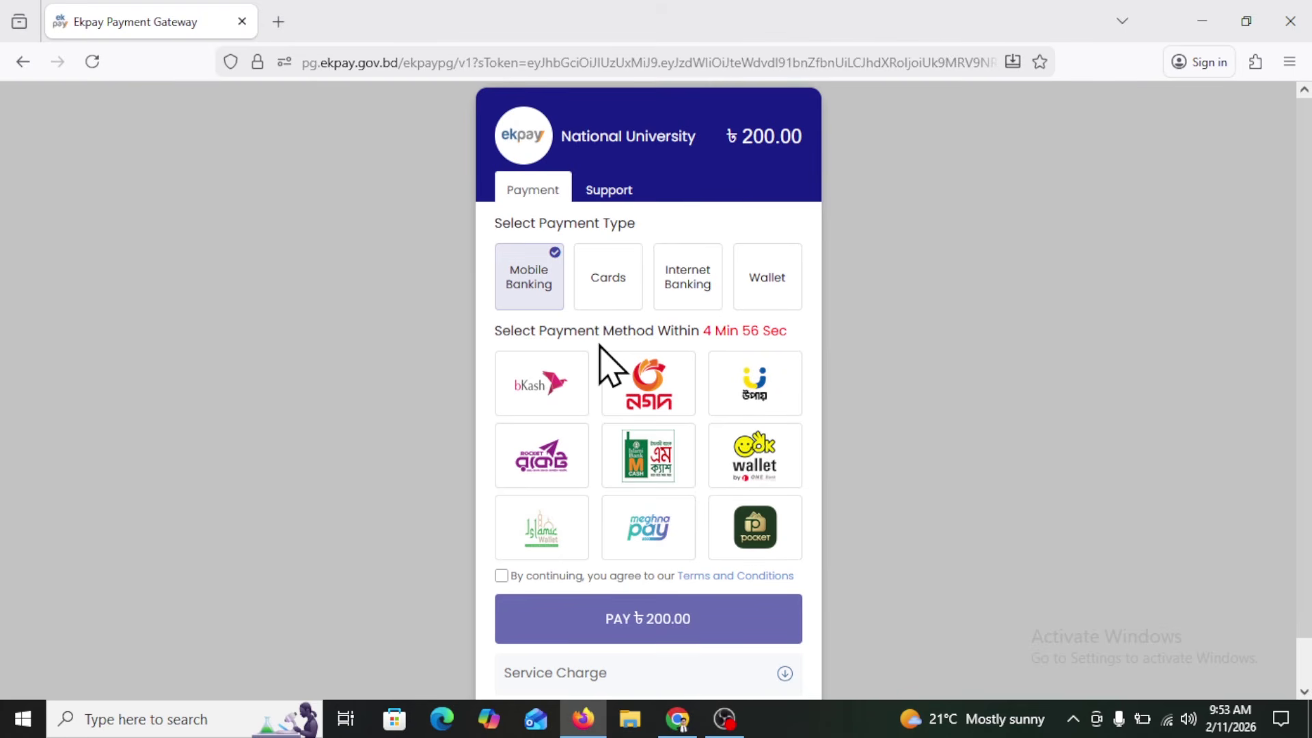
Step: Pay the ৳200.00 fee with bKash, entering the account number, verification code and PIN
left_click(530, 388)
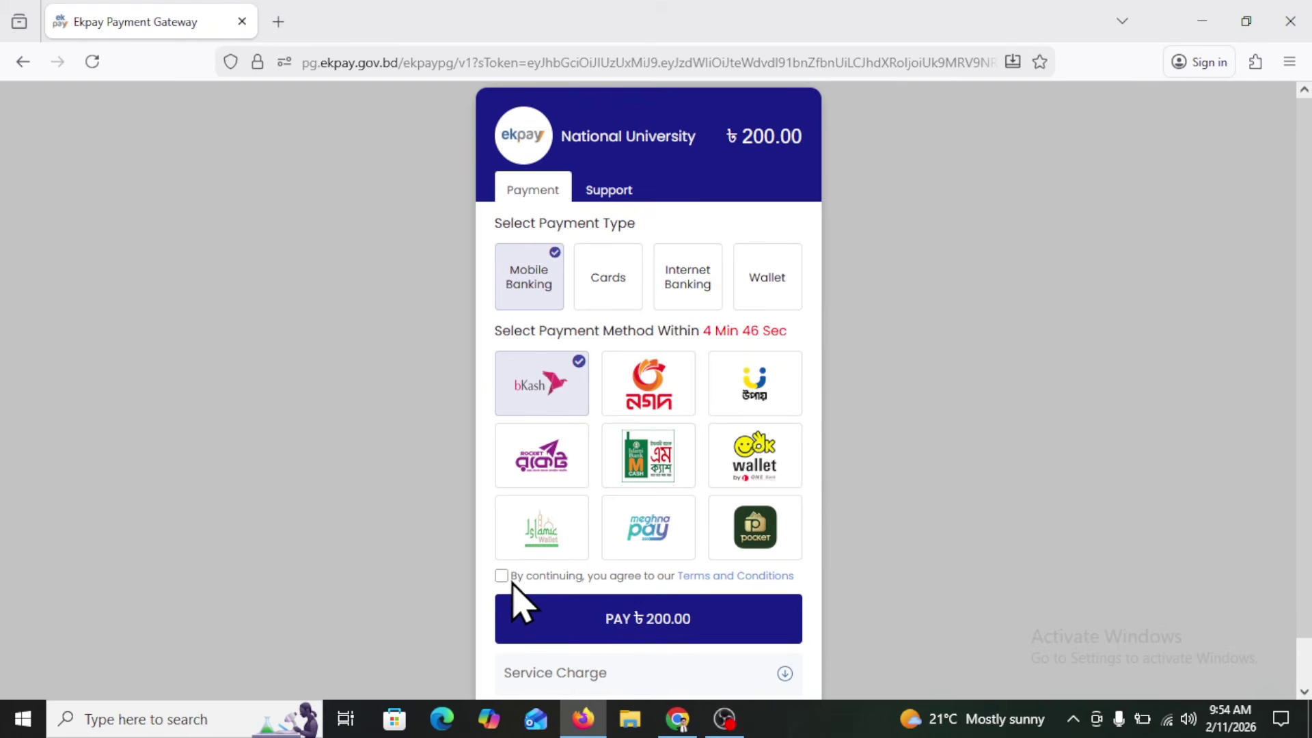
left_click(613, 615)
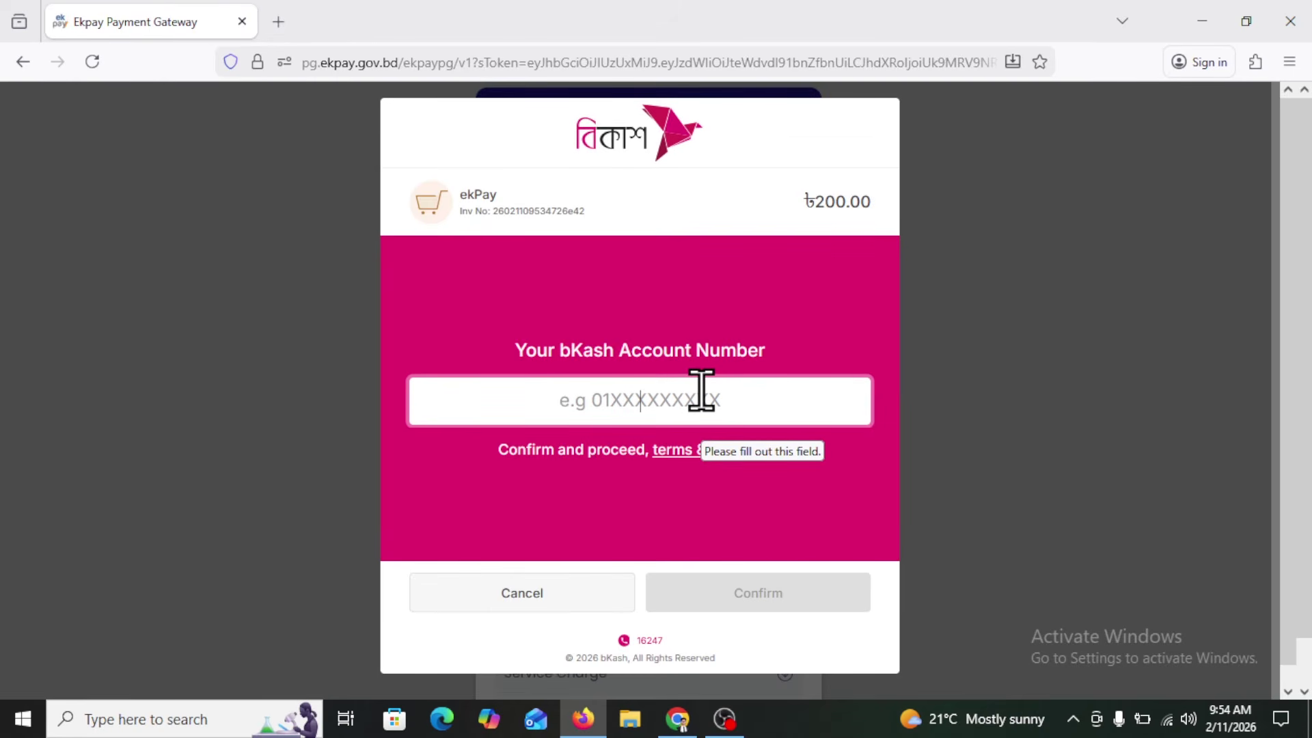
type("0178")
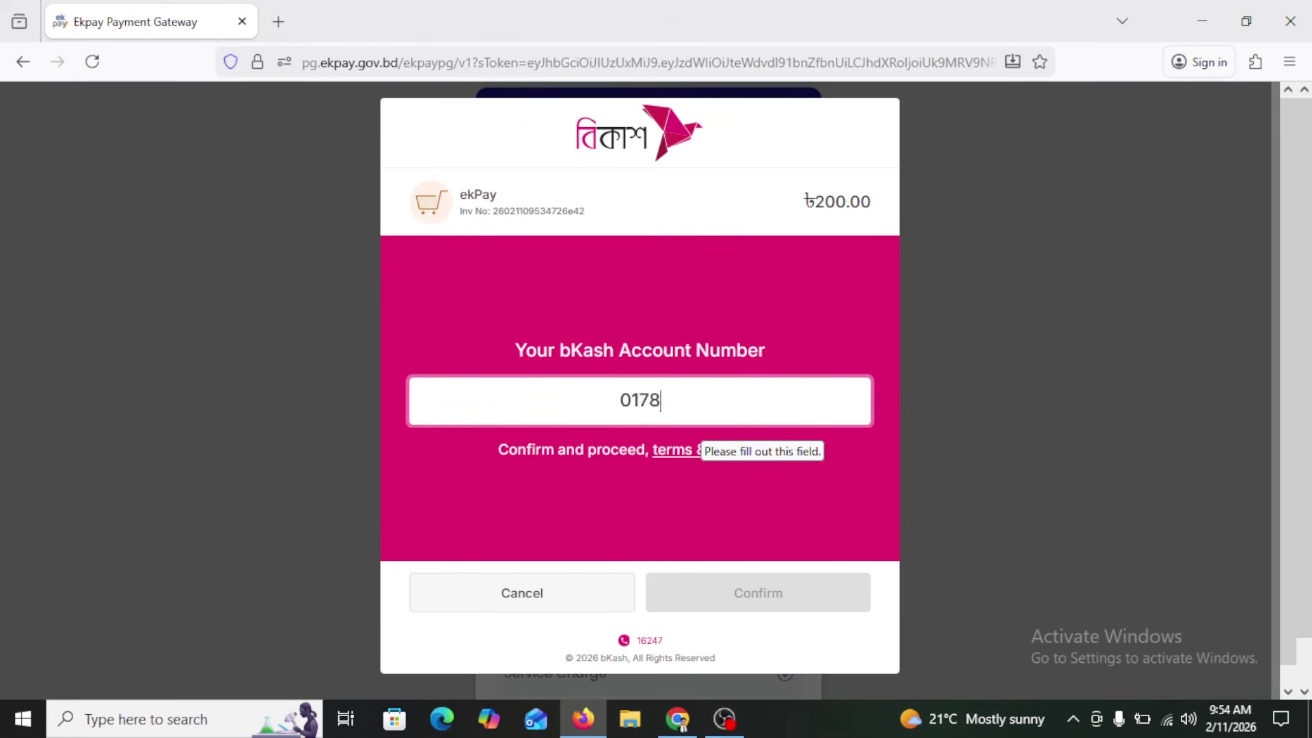
type("****")
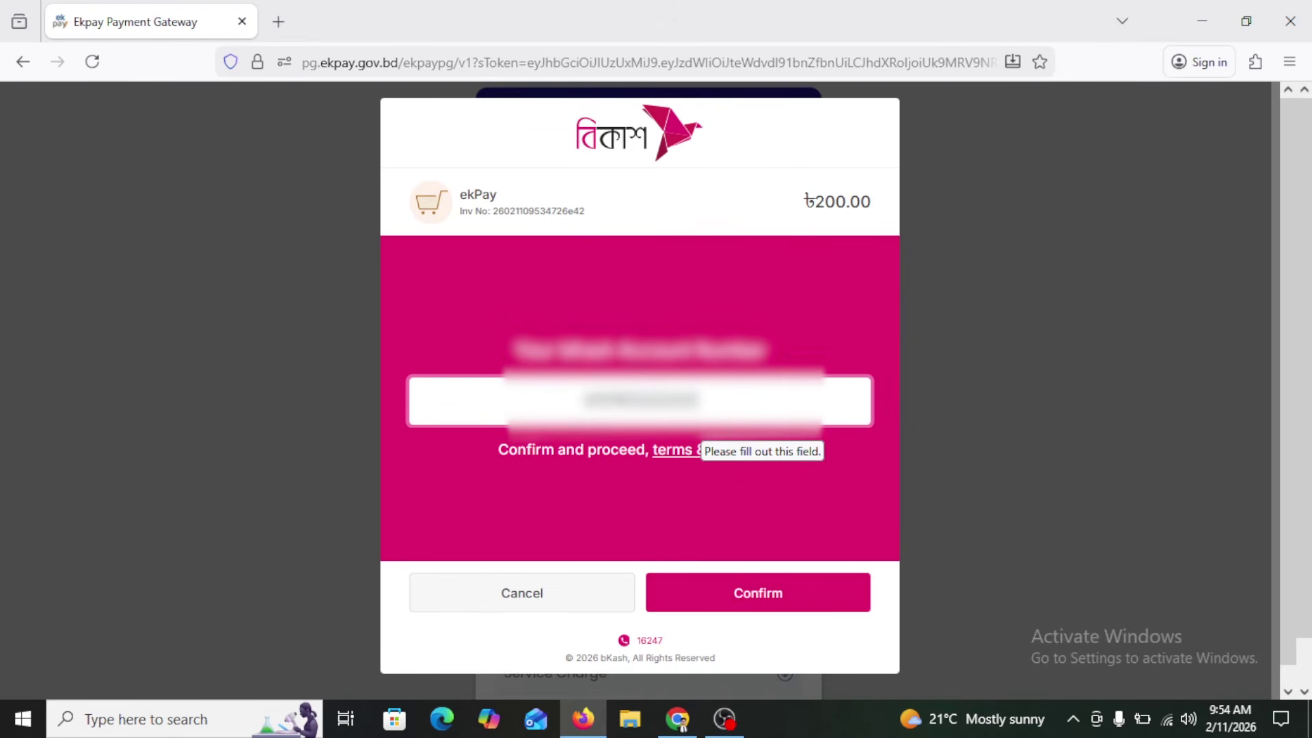
key("BackSpace")
key("BackSpace")
type("**")
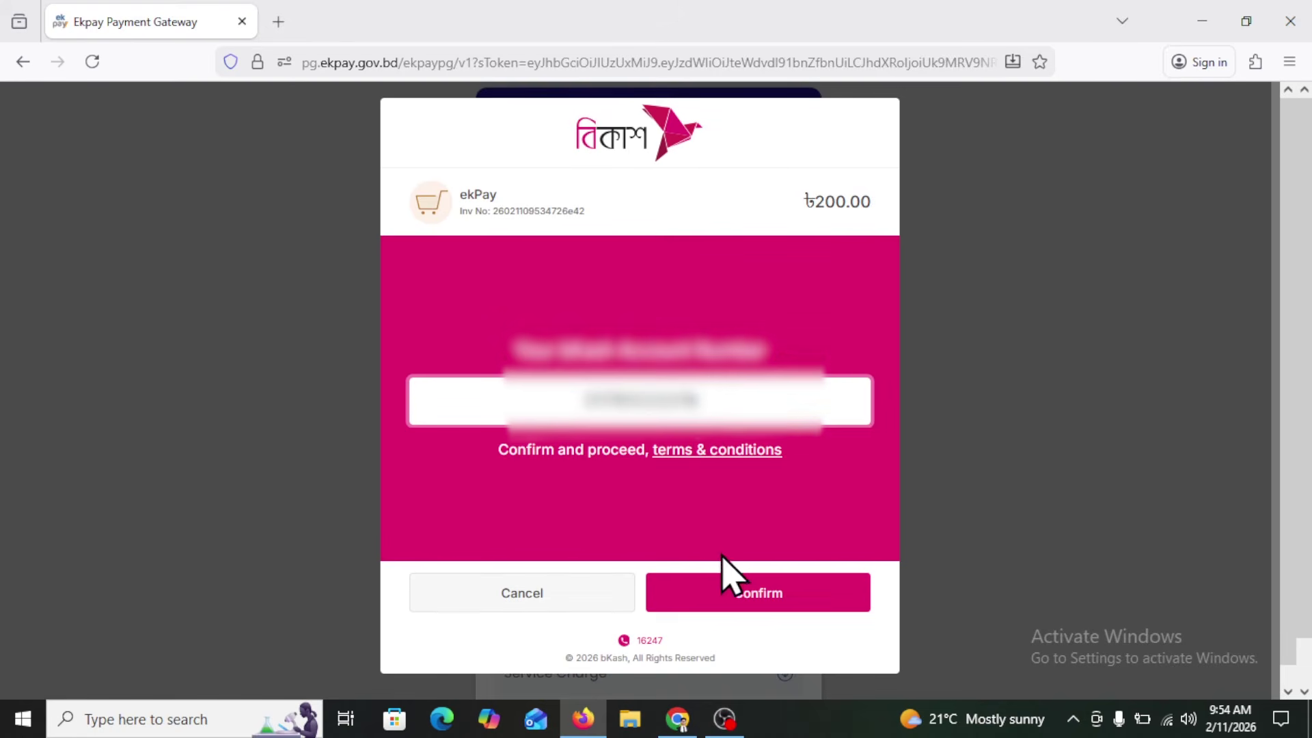
left_click(732, 591)
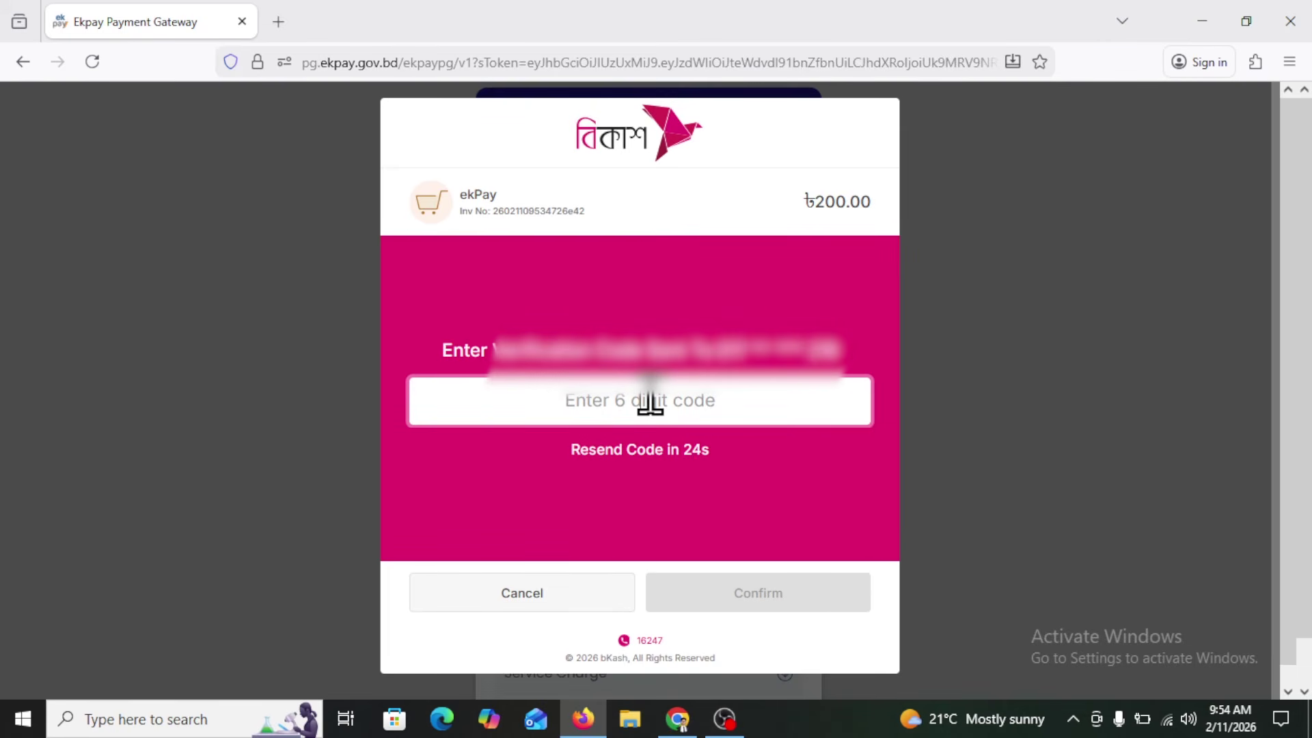
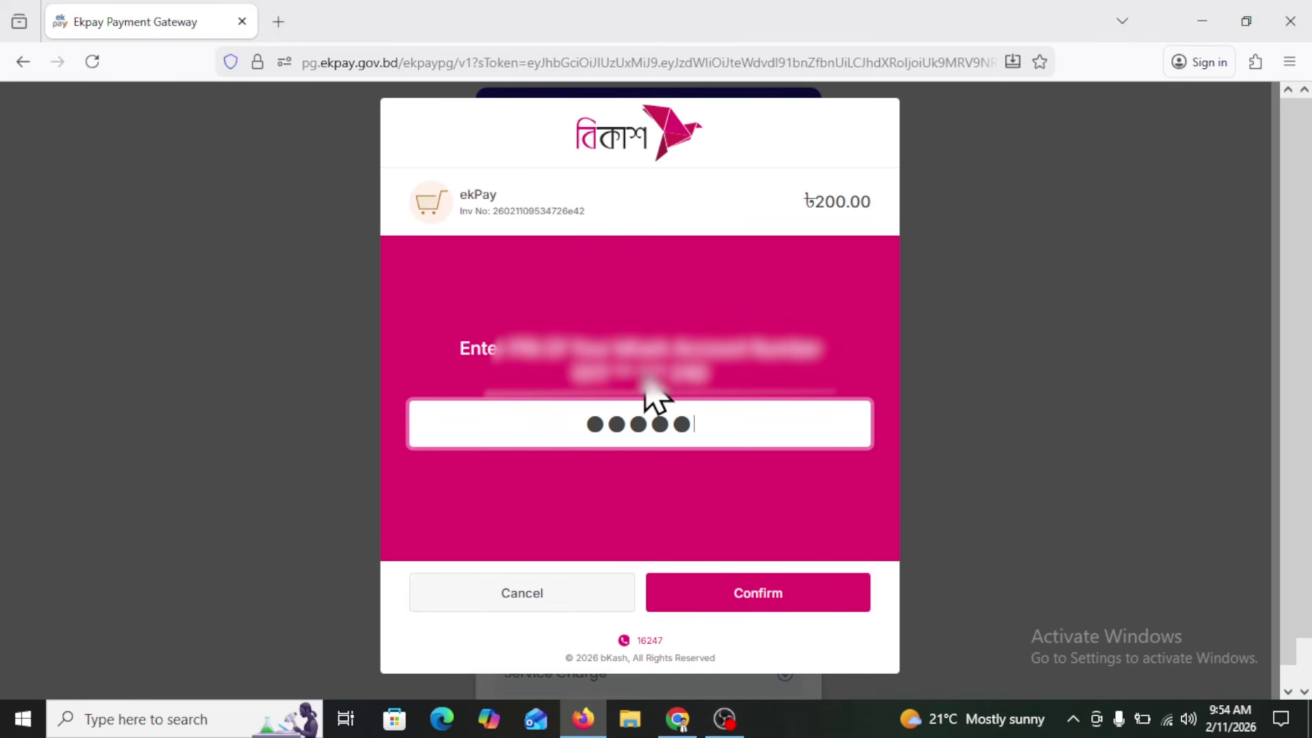
left_click(782, 594)
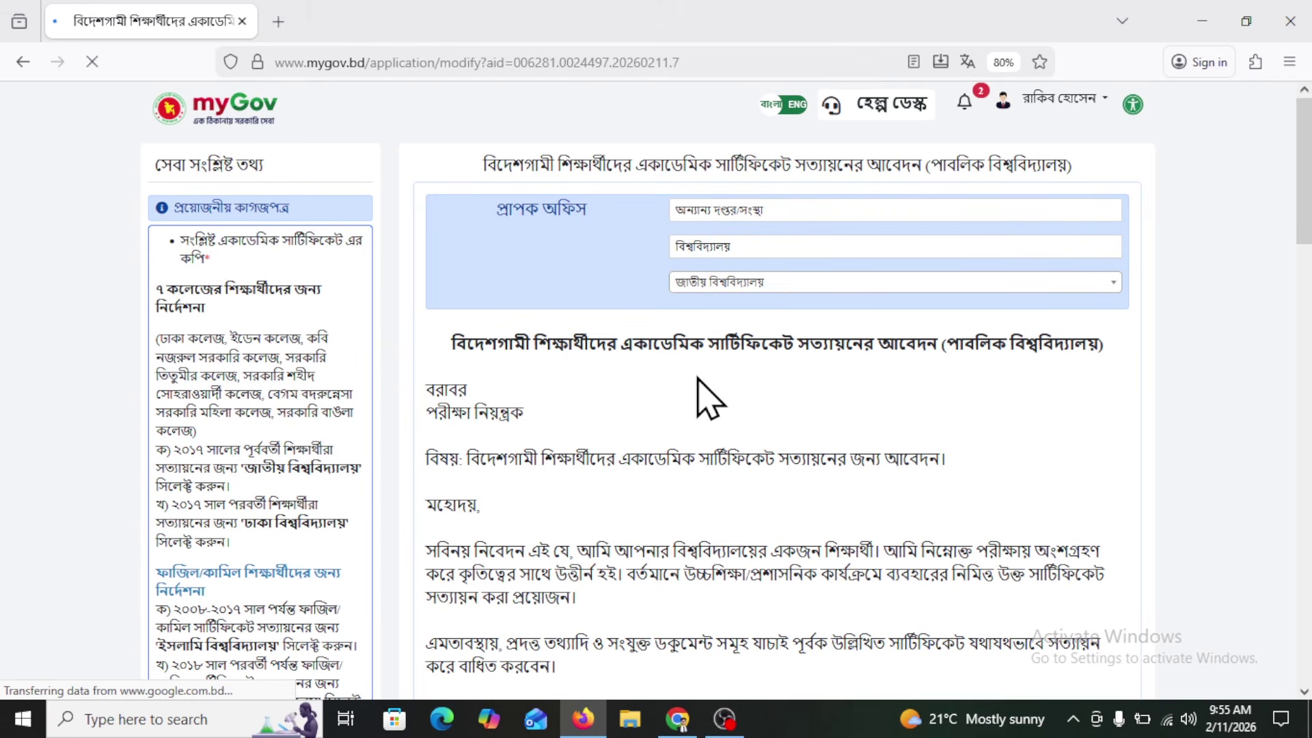
Step: Scroll to the fee section and check the listed transaction number and code
scroll(698, 380, "down", 5)
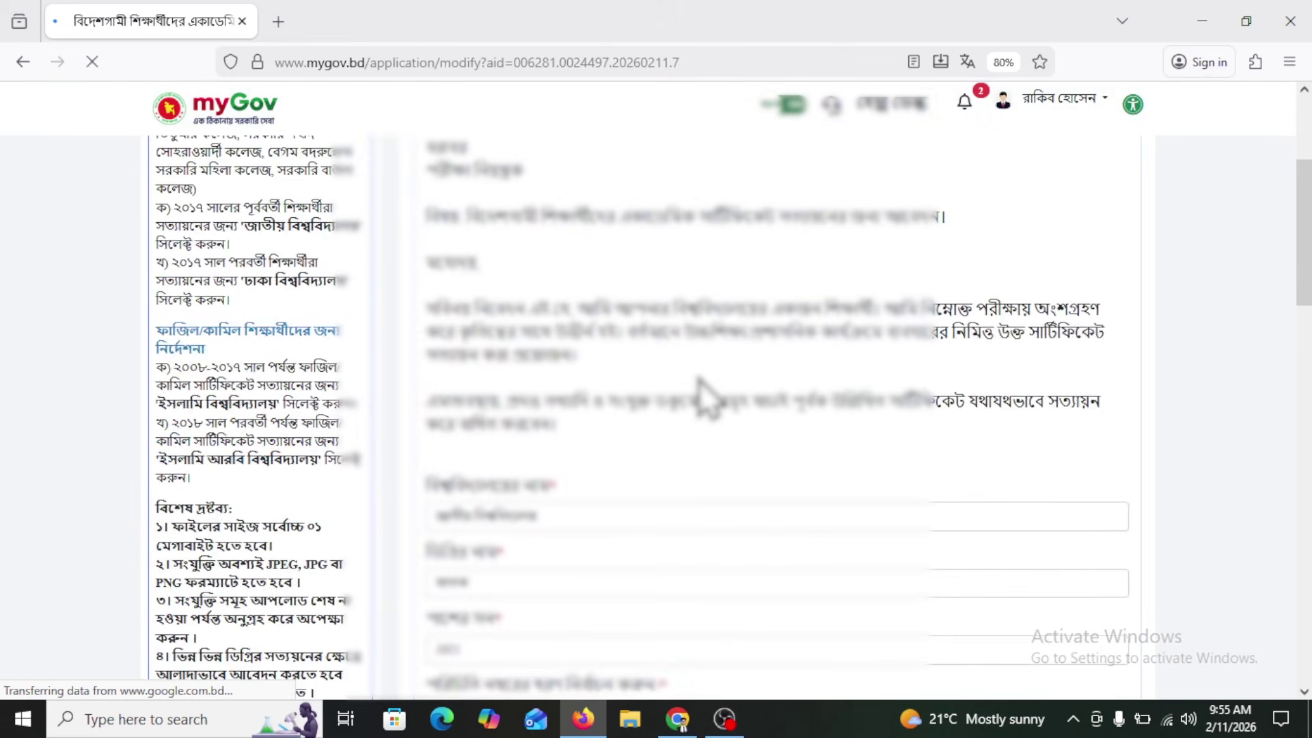
scroll(699, 380, "up", 3)
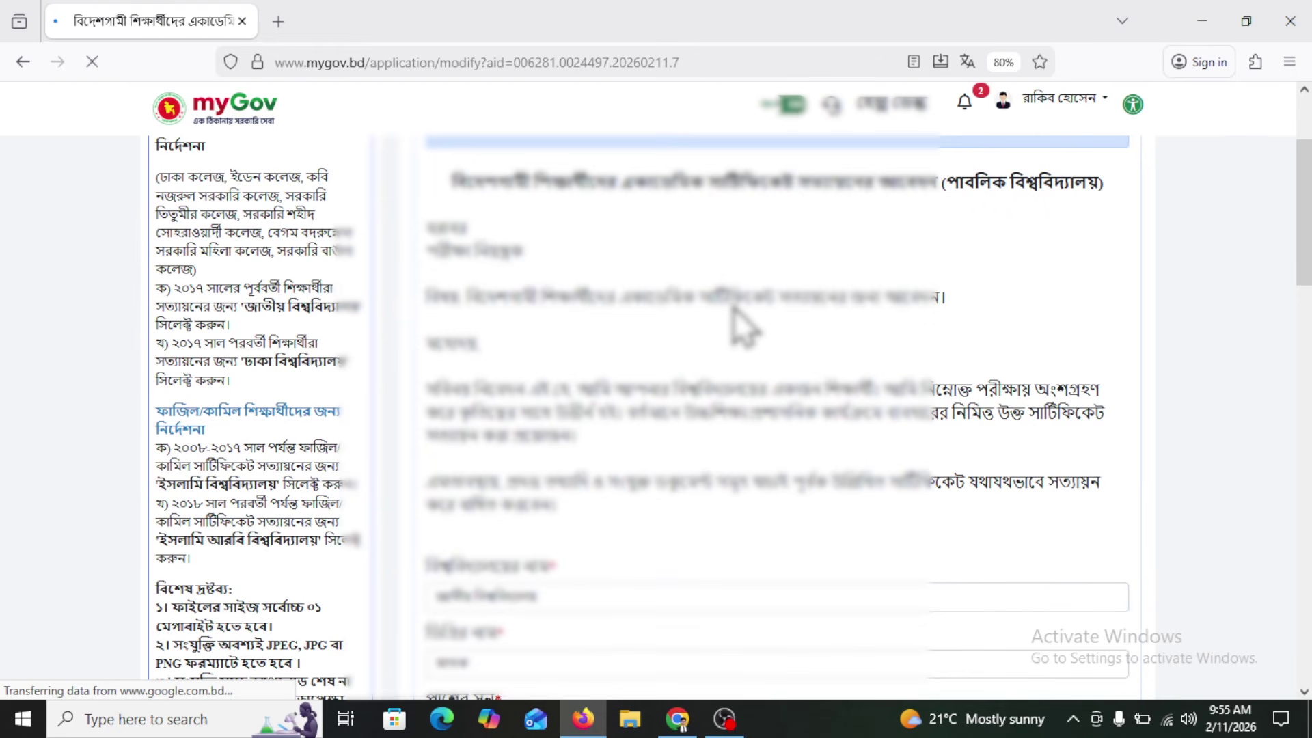
scroll(732, 306, "down", 15)
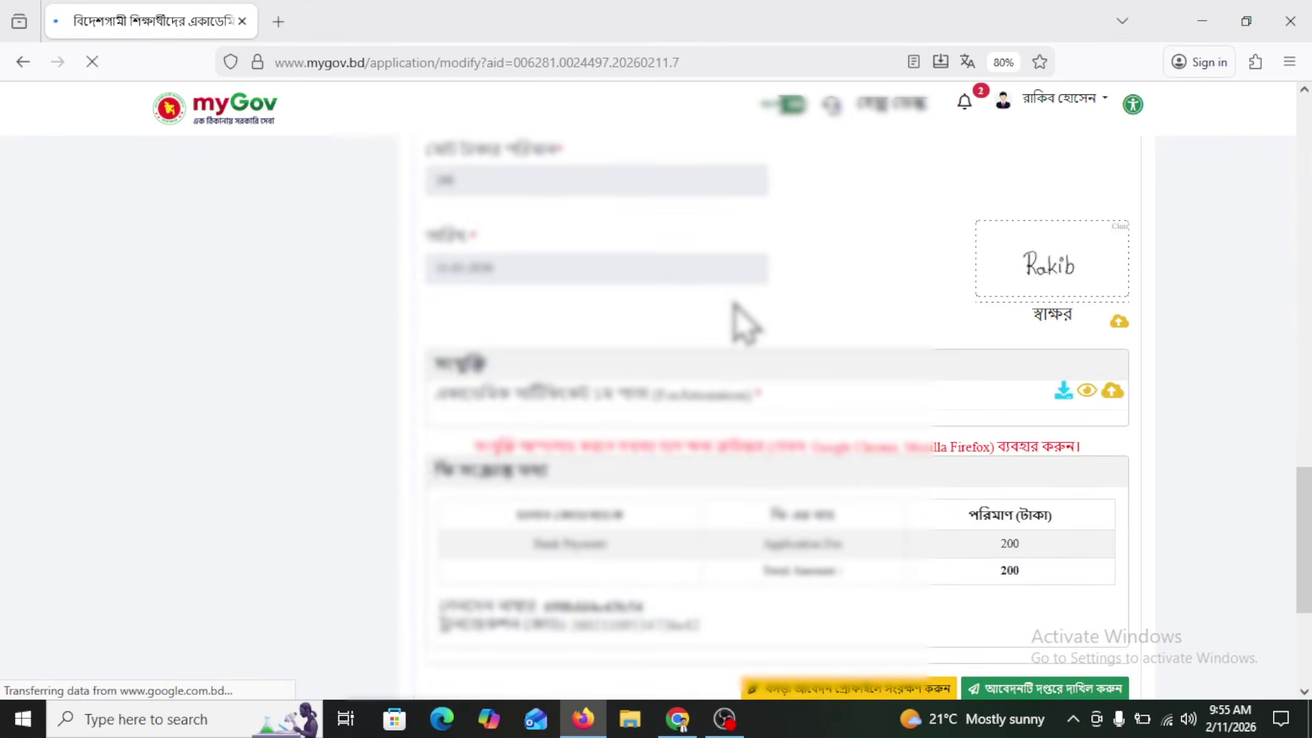
scroll(735, 305, "down", 3)
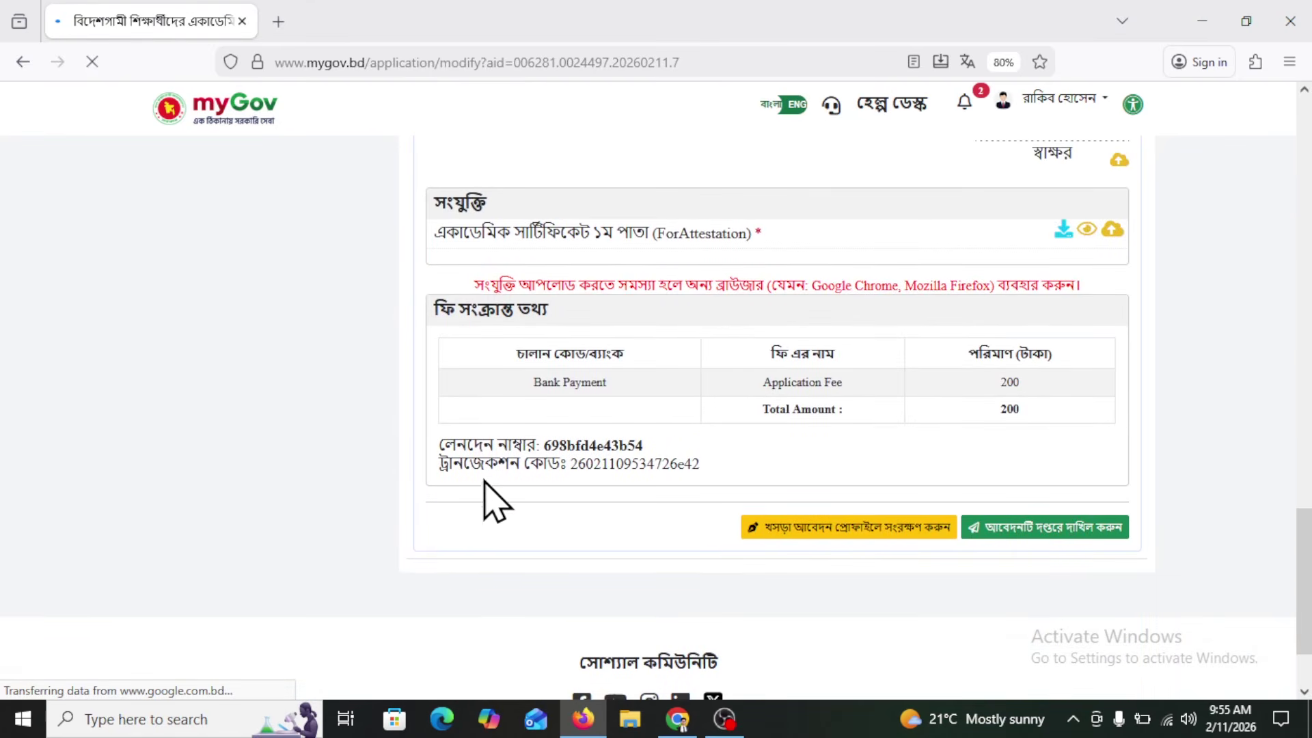
left_click_drag(438, 443, 709, 465)
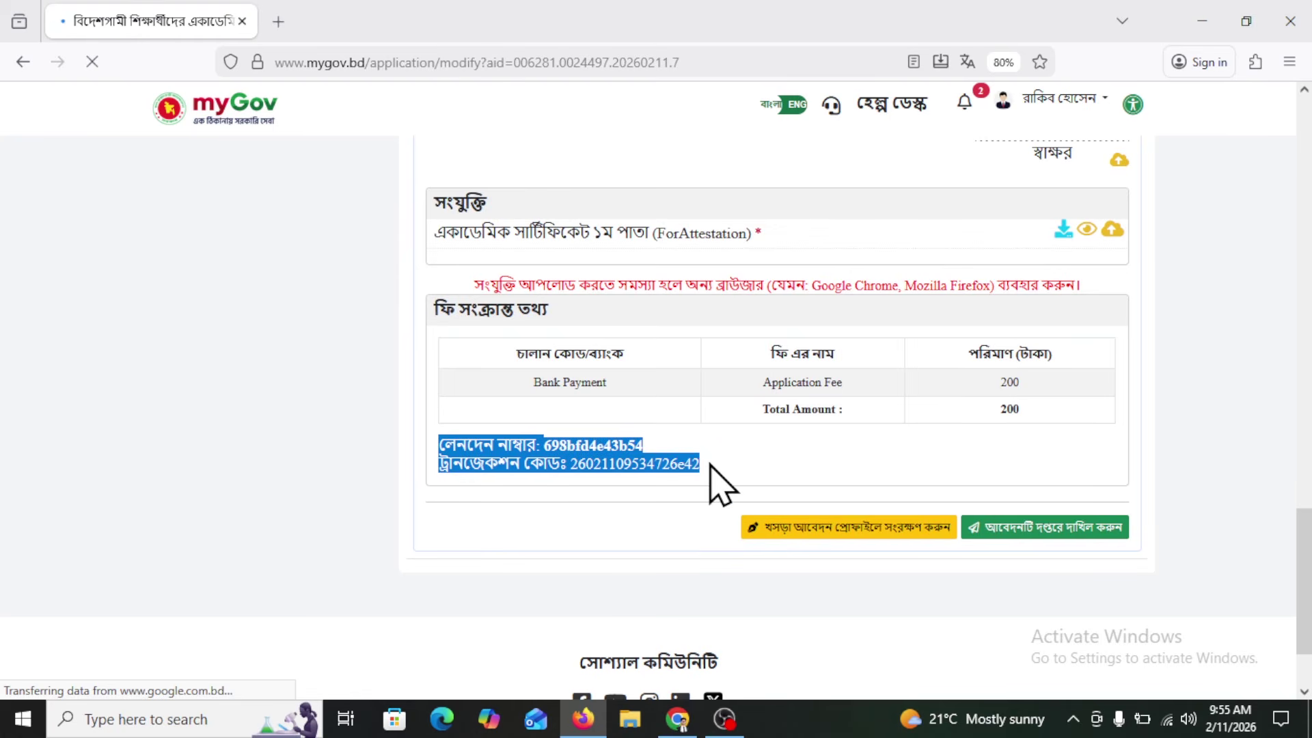
left_click(724, 478)
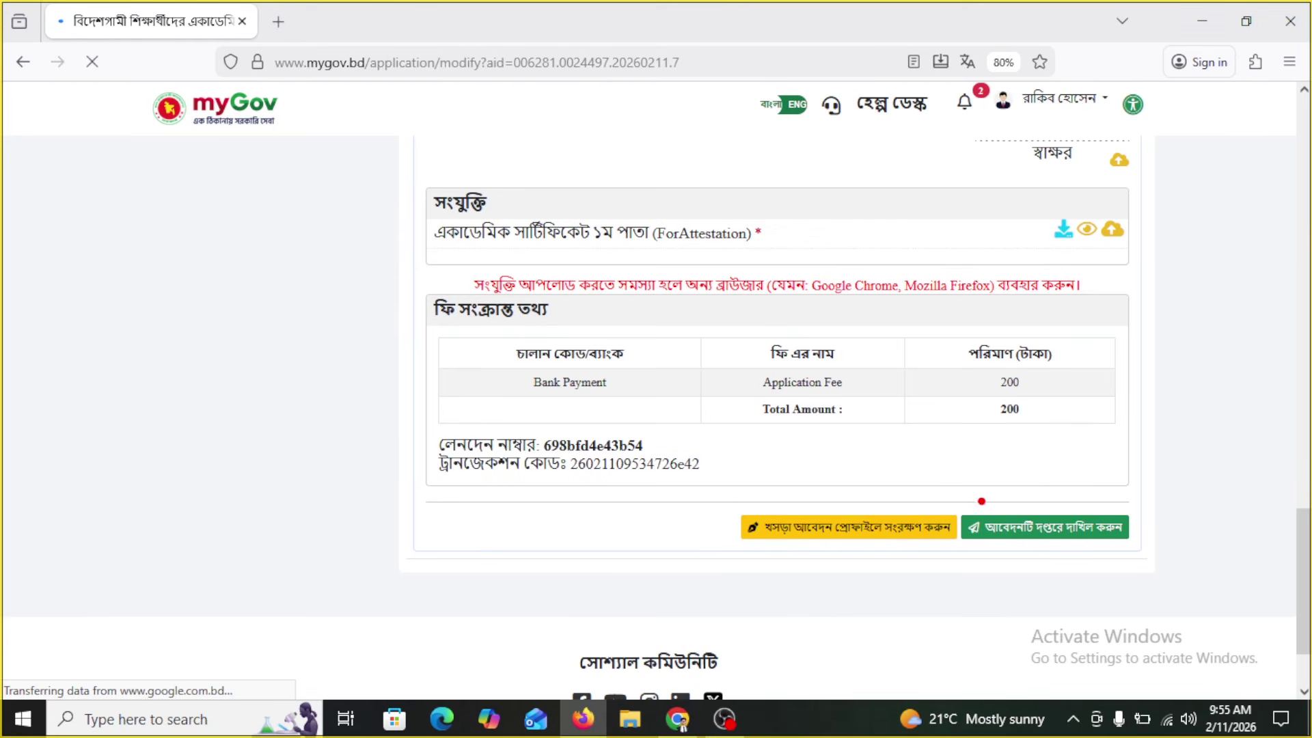
left_click_drag(948, 490, 1148, 560)
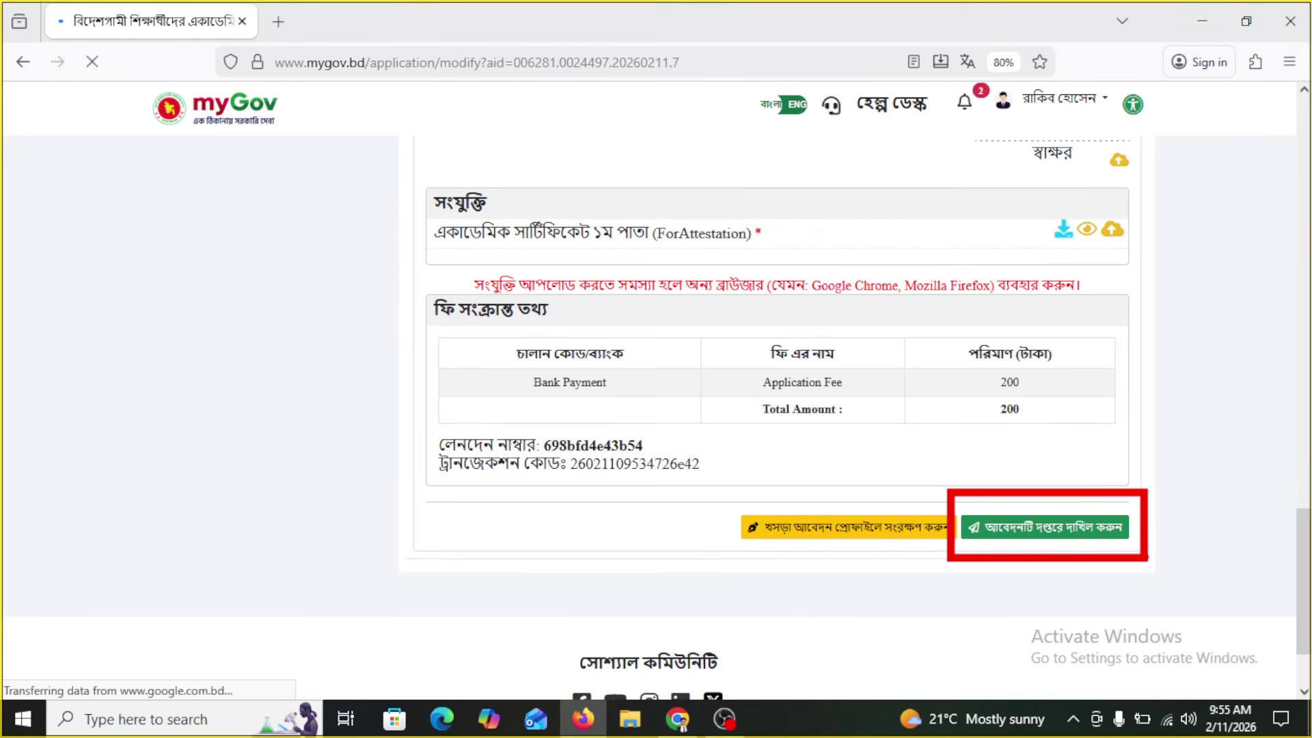
Step: Submit the application to the office via the আবেদনটি দপ্তরে দাখিল করুন button in the preview
left_click(1059, 529)
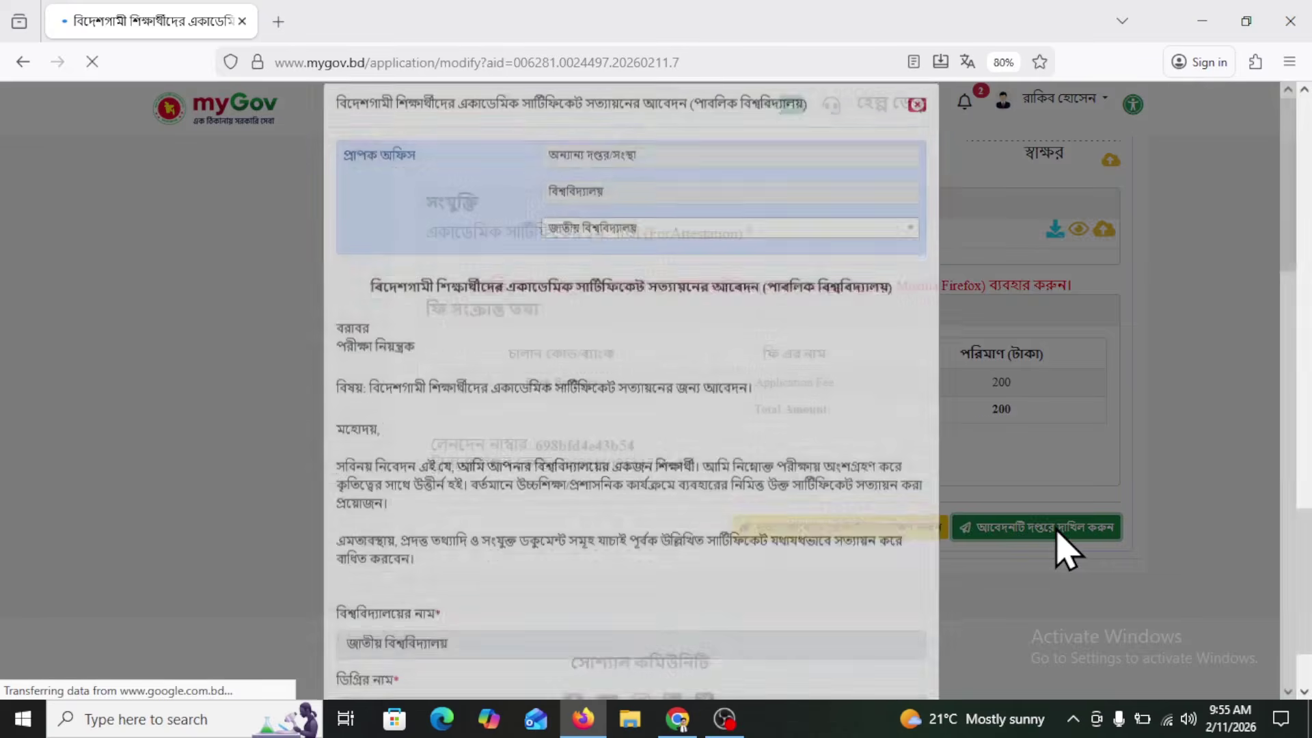
scroll(538, 409, "down", 5)
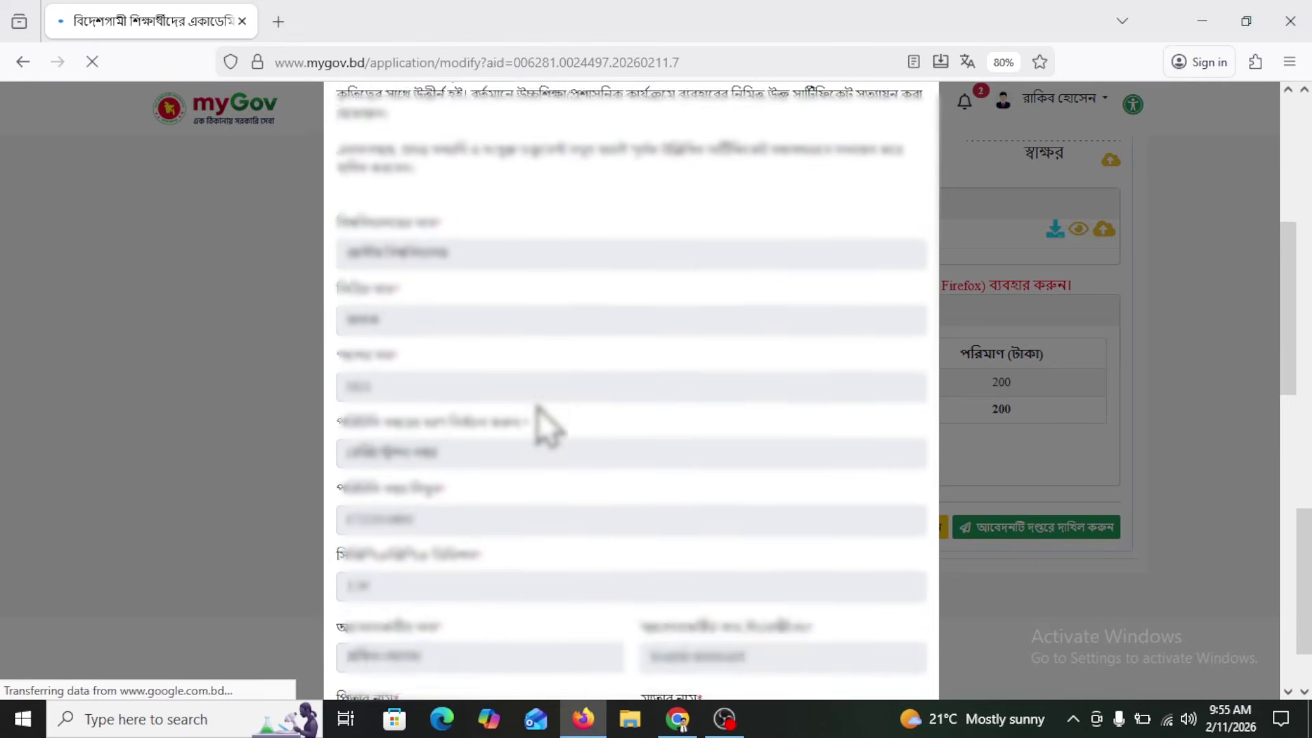
scroll(539, 409, "down", 10)
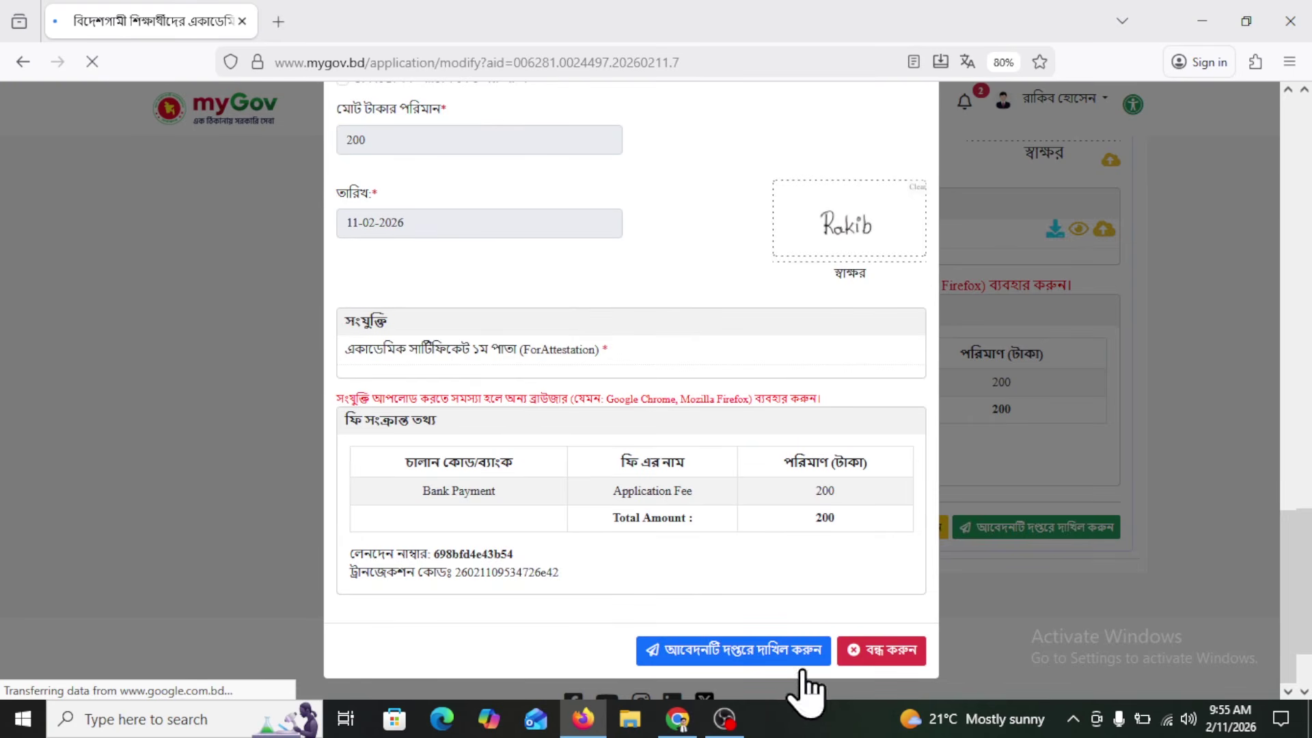
left_click(717, 653)
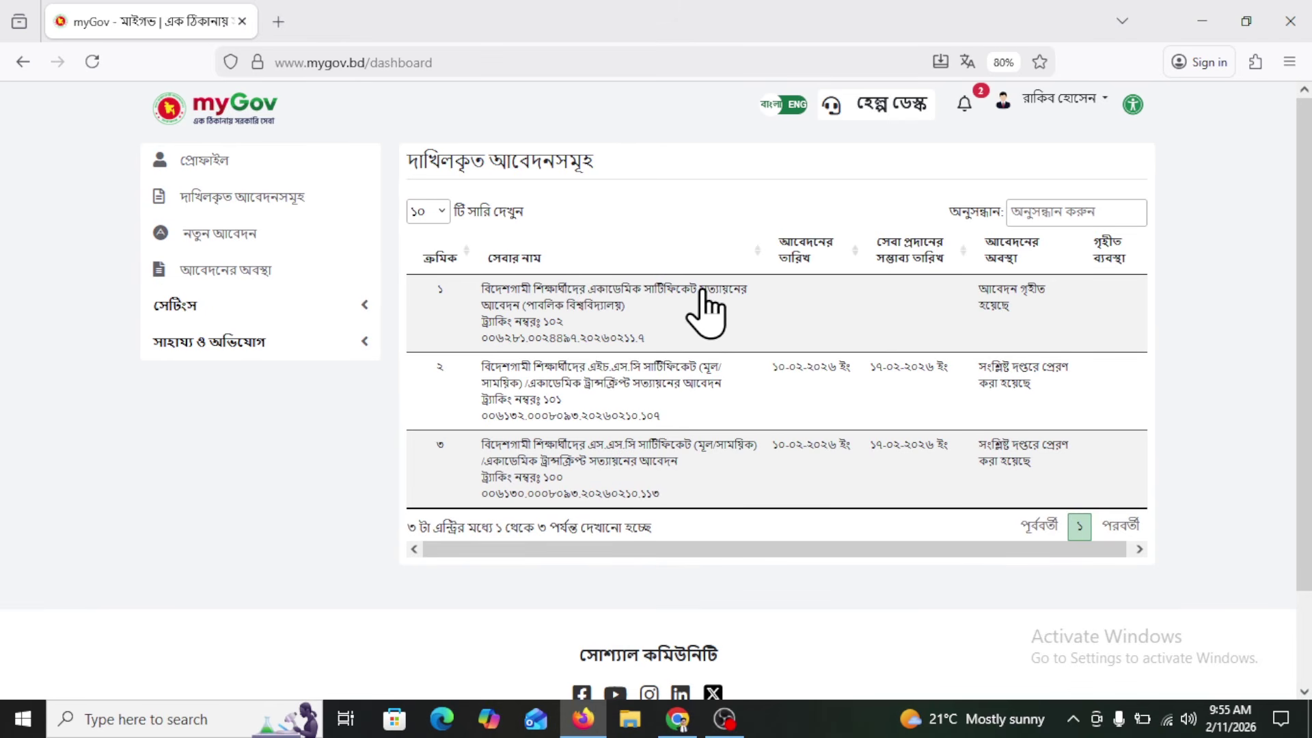
Step: Reload the dashboard and check row 1 shows status 'sent to the relevant office'
key("F5")
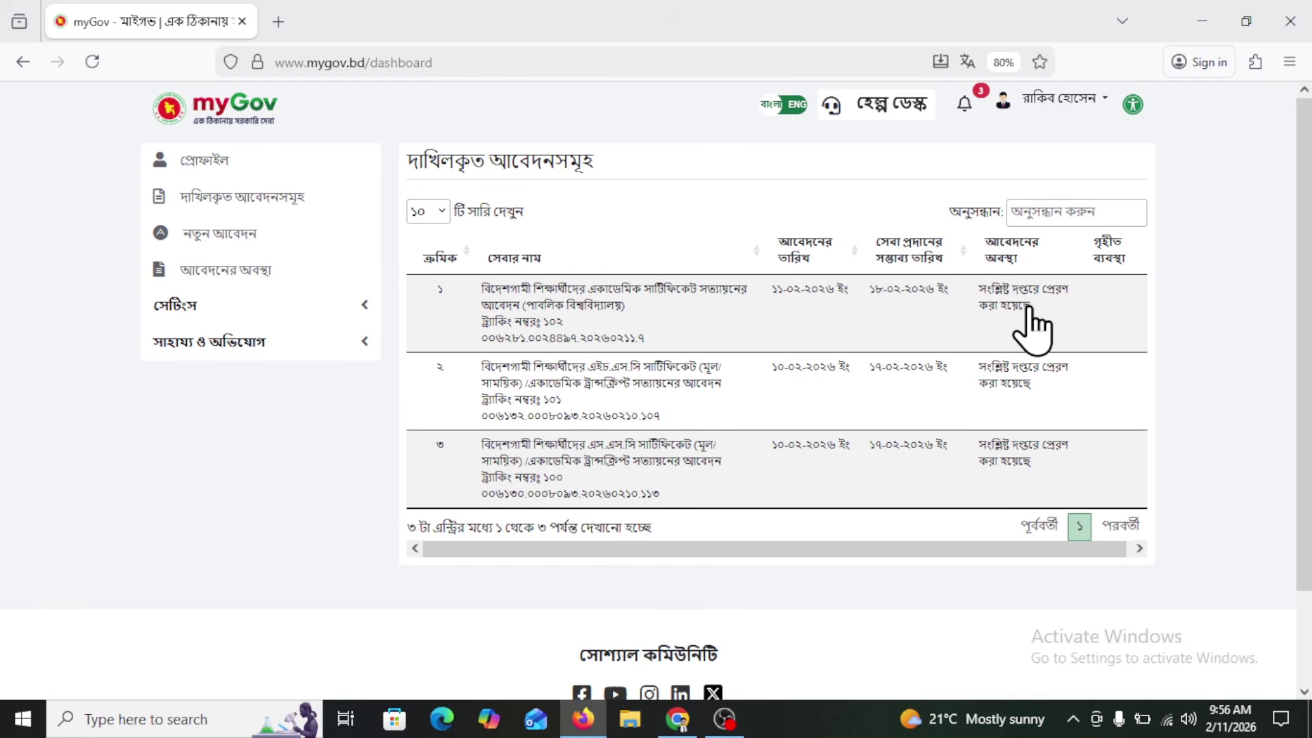
key("ctrl+2")
left_click_drag(977, 222, 1087, 487)
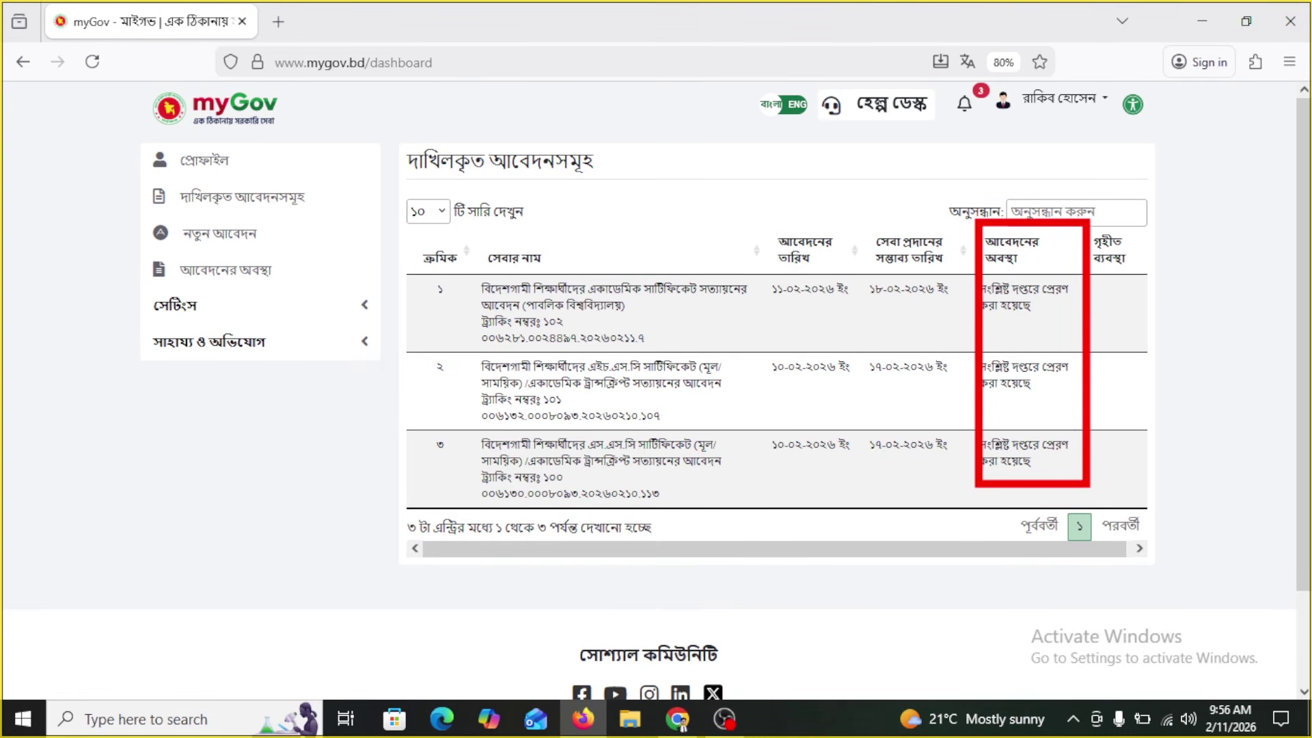
key("Escape")
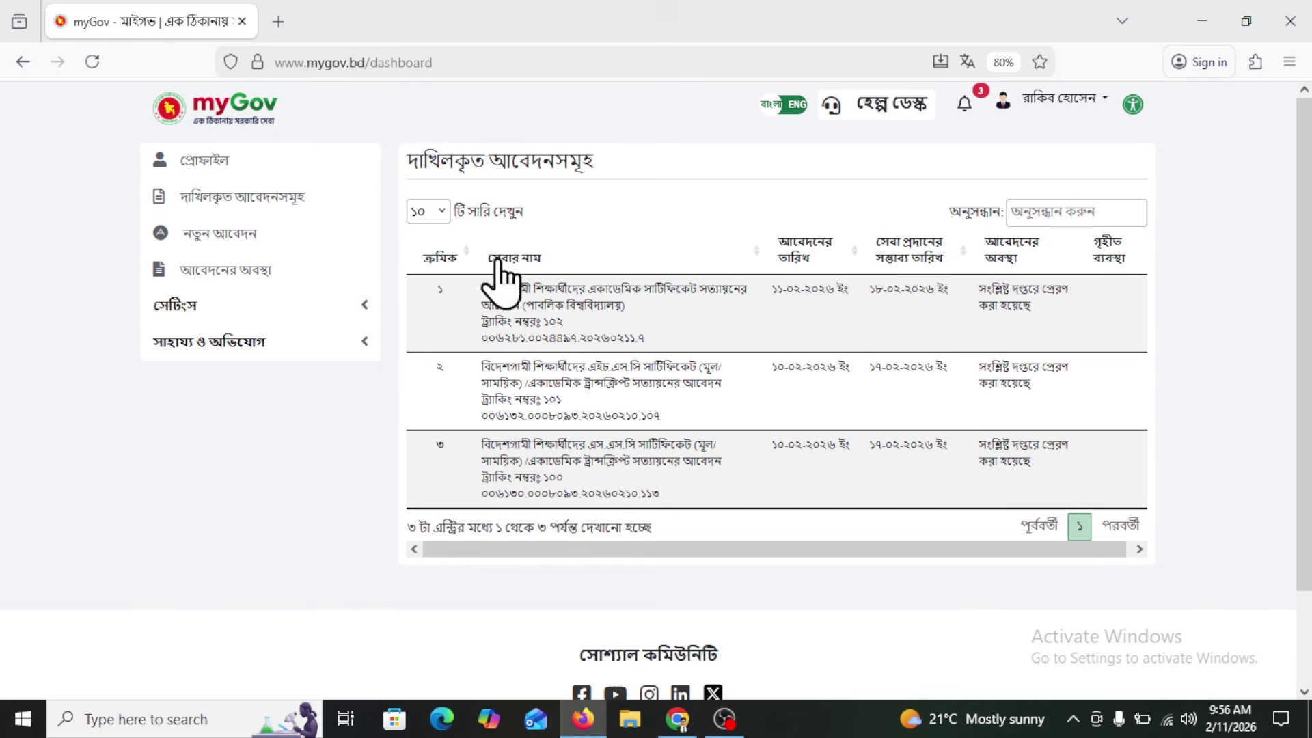